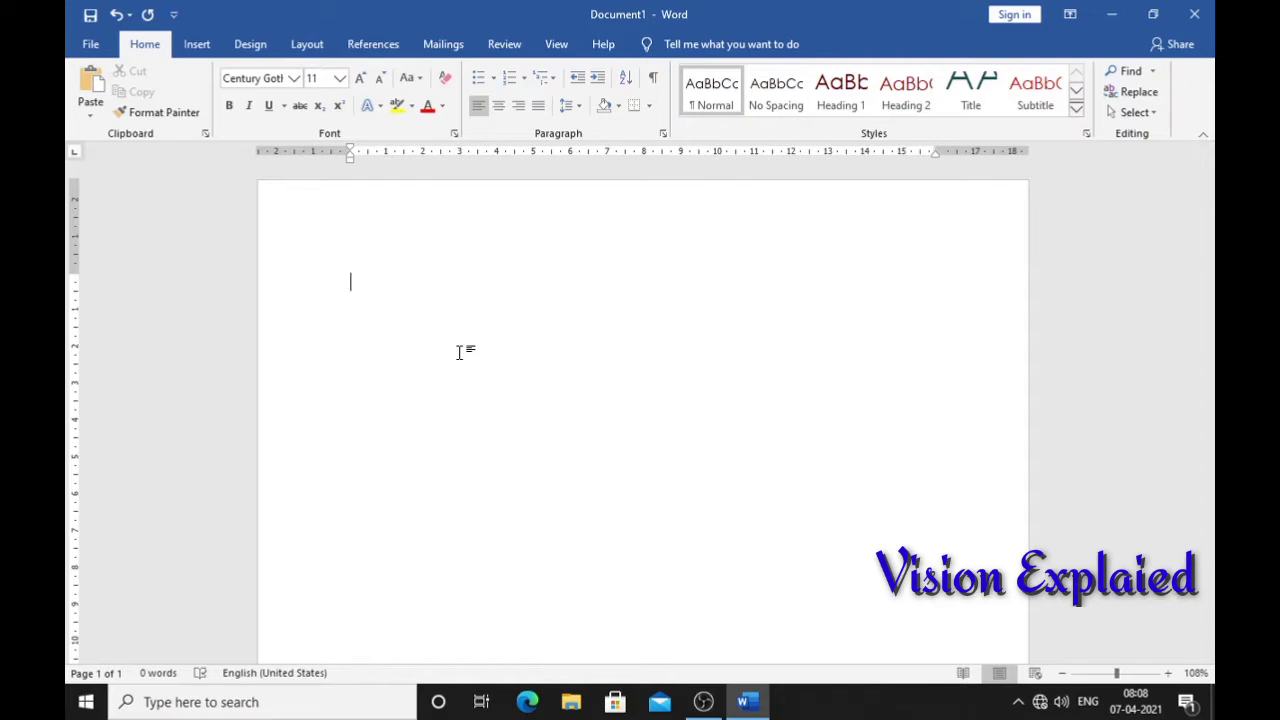
# Enter three separate lines of text in the blank document: keyboard, mouse and scanner.
pyautogui.write('keyb')
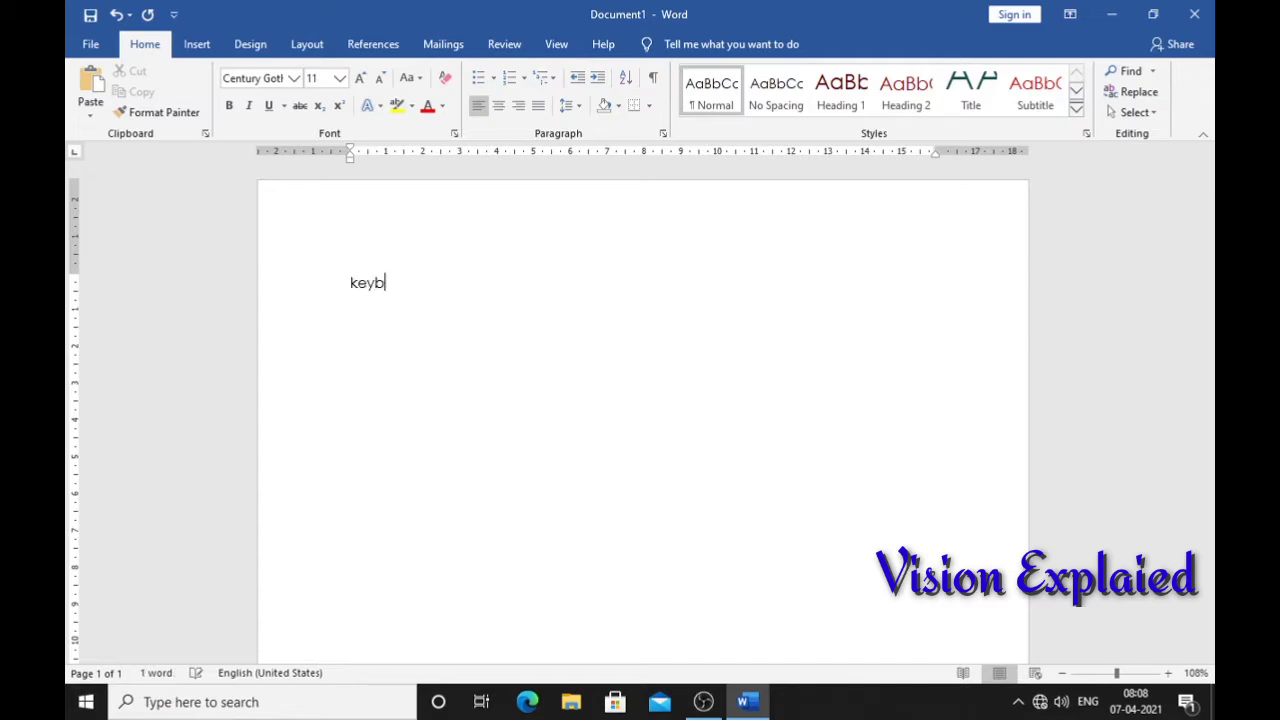
pyautogui.write('oard')
pyautogui.press('Return')
pyautogui.write('mouse ')
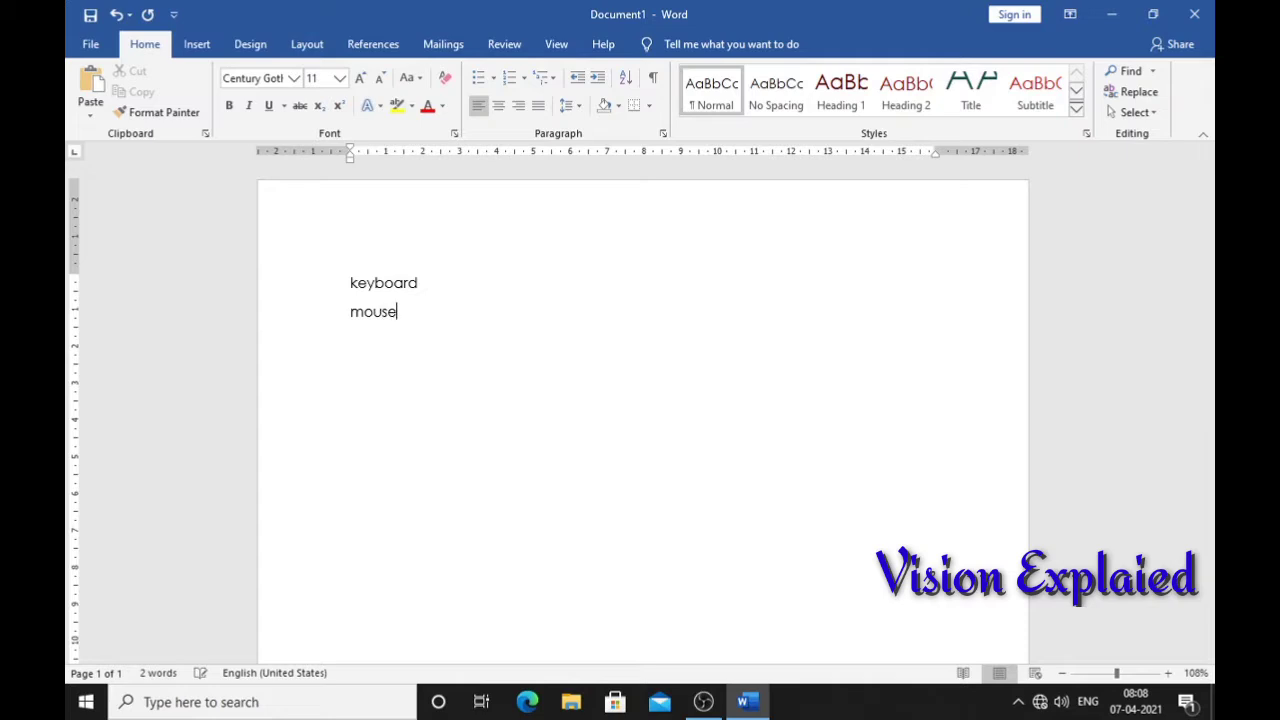
pyautogui.write('scanner')
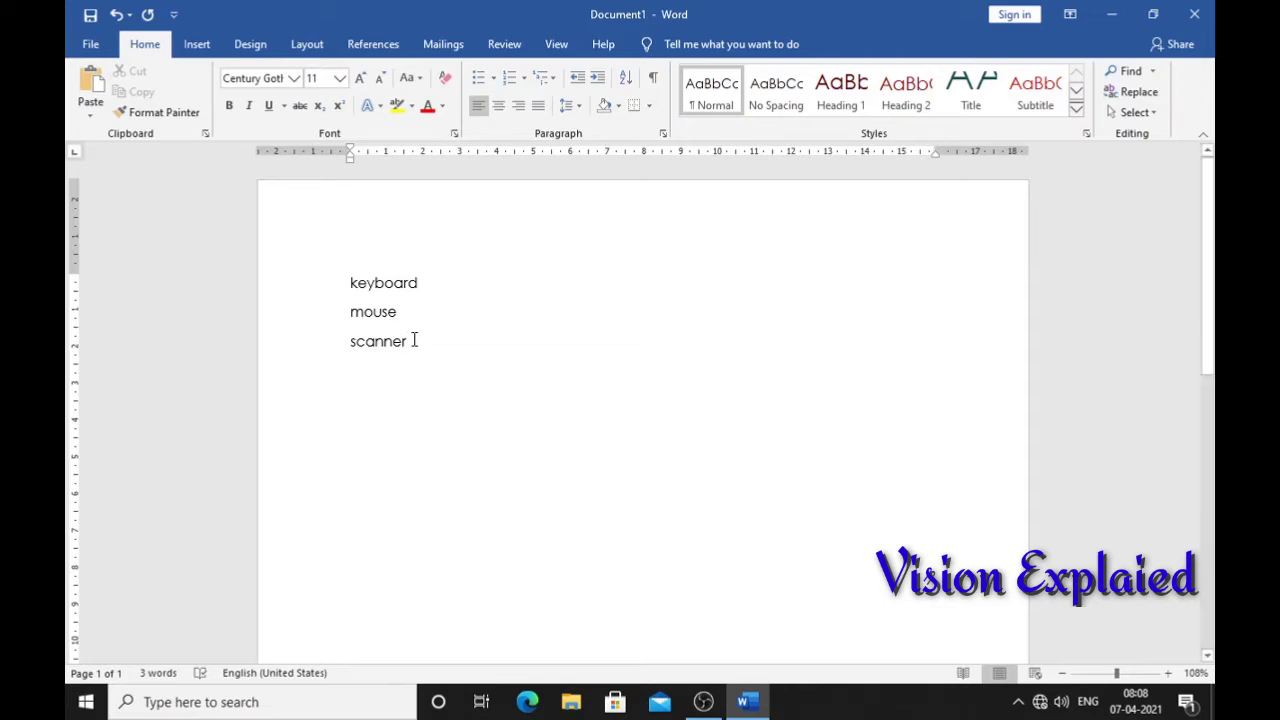
# Define a new bullet from the Wingdings outlined cross symbol and apply it to the keyboard, mouse and scanner lines.
pyautogui.moveTo(413, 340); pyautogui.dragTo(352, 276)
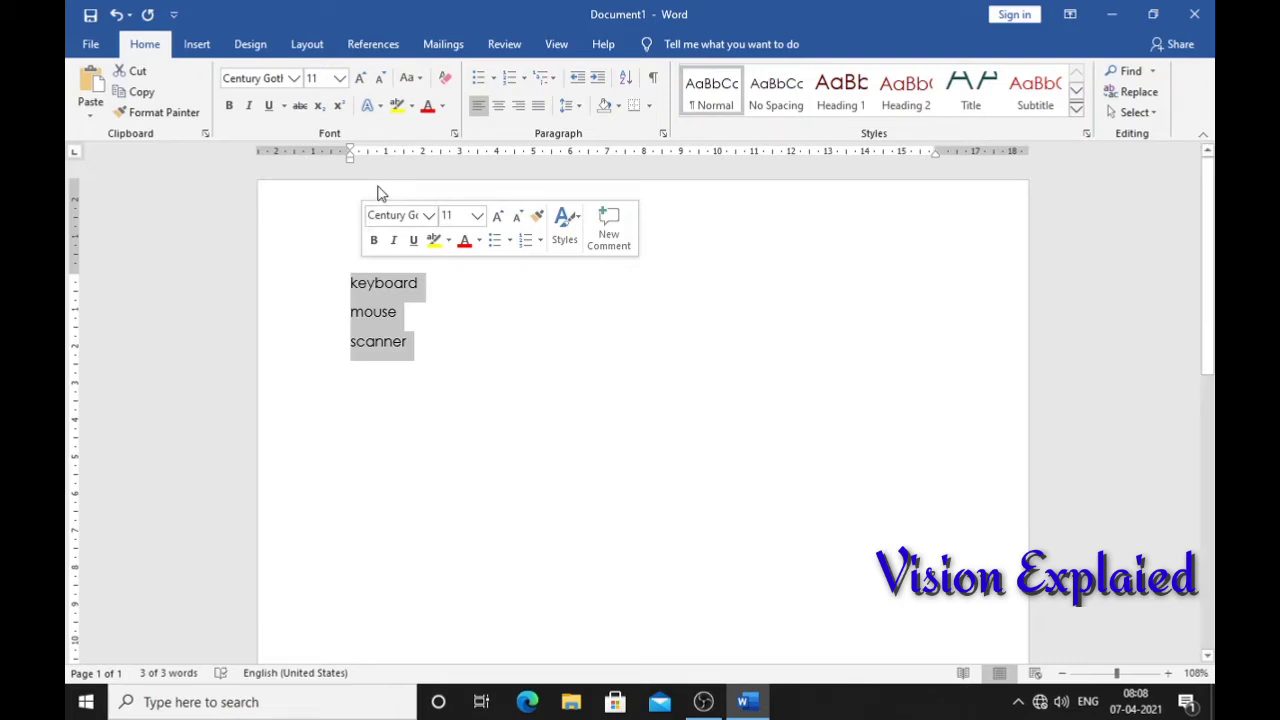
pyautogui.click(494, 79)
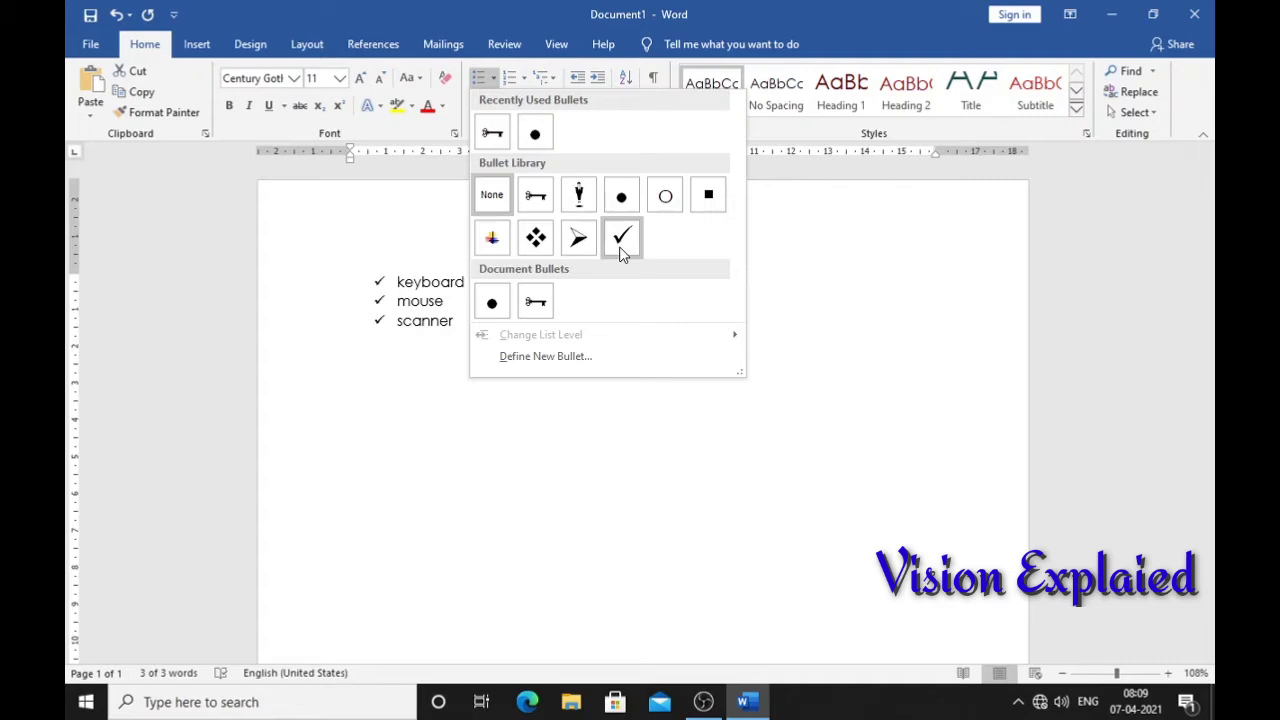
pyautogui.click(588, 362)
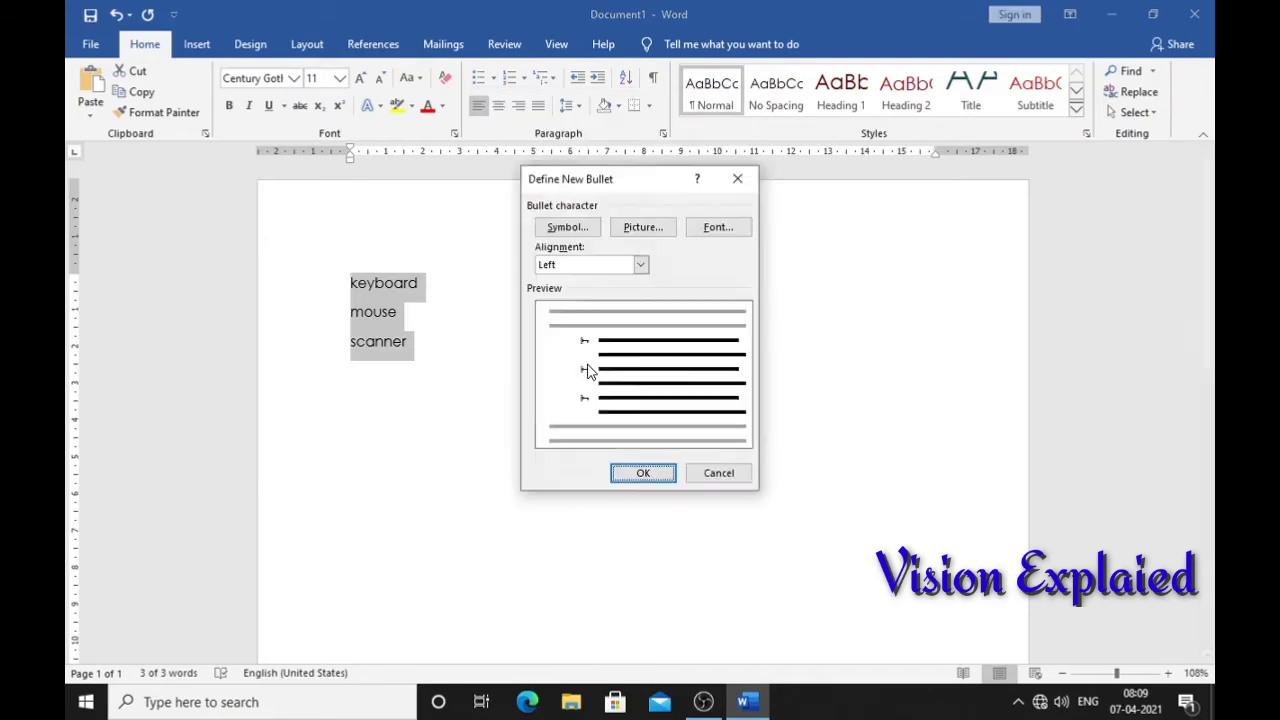
pyautogui.click(567, 227)
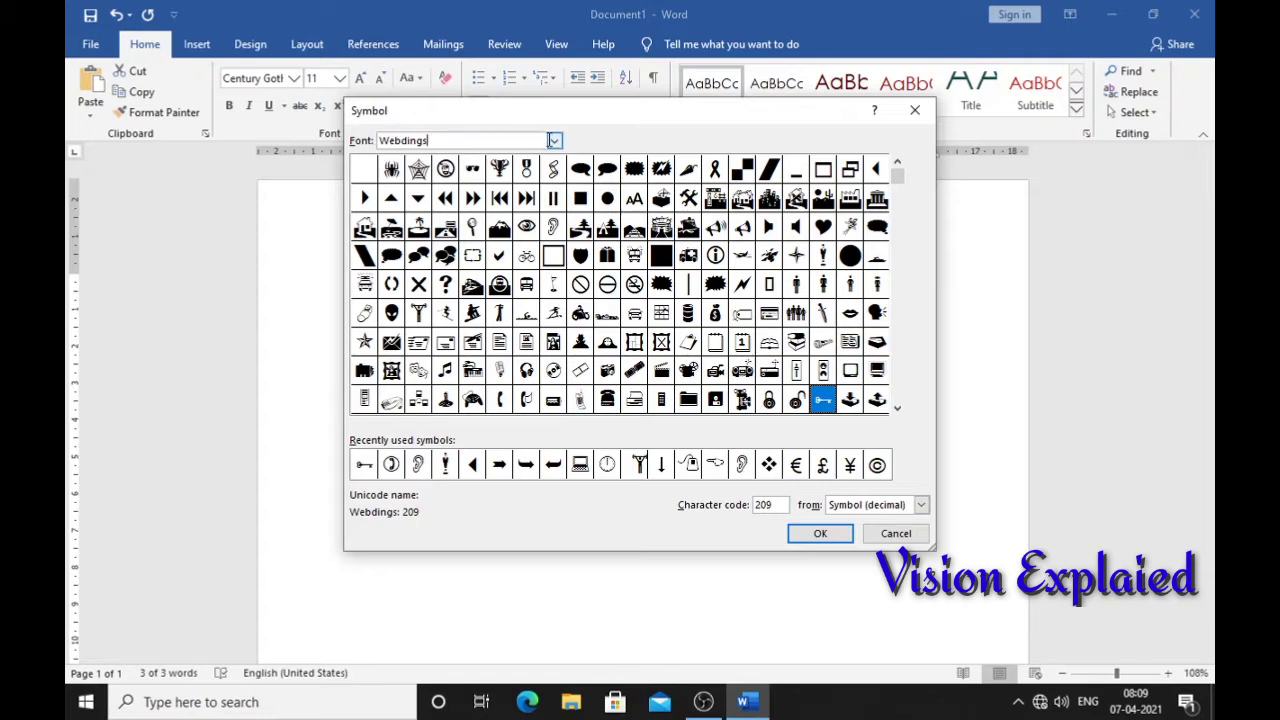
pyautogui.click(555, 142)
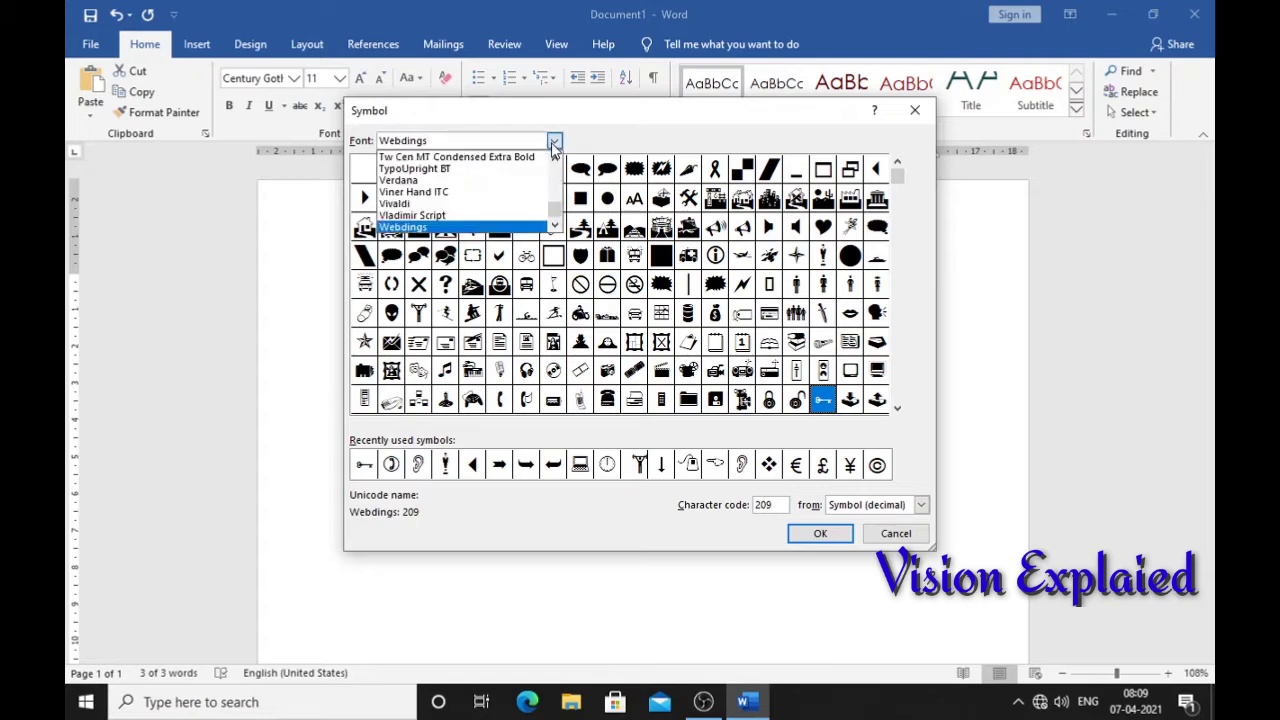
pyautogui.click(555, 228)
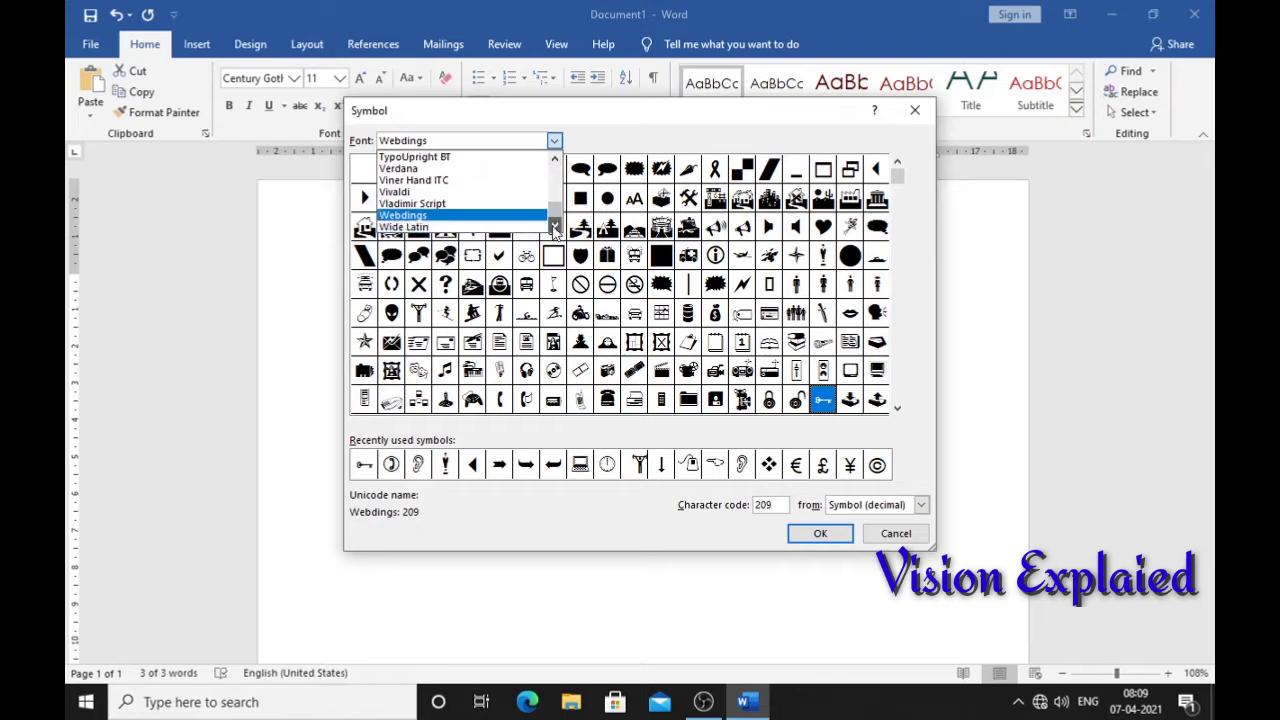
pyautogui.click(555, 228)
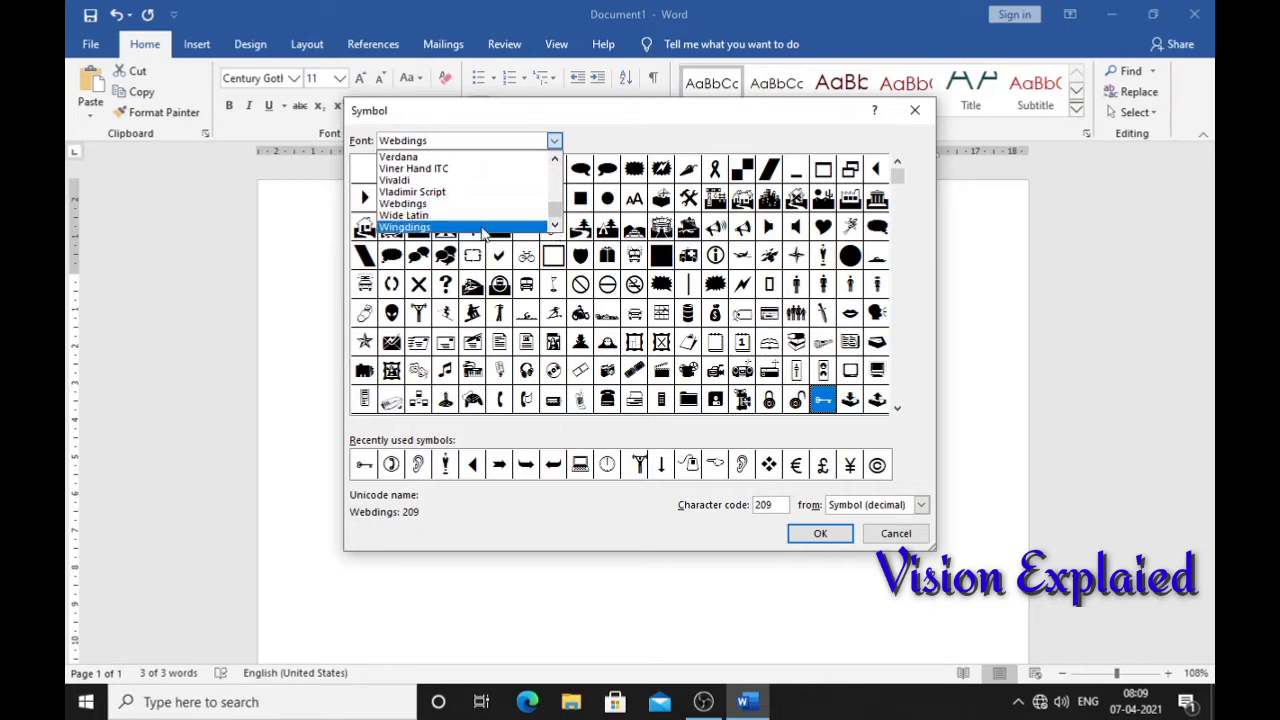
pyautogui.click(483, 228)
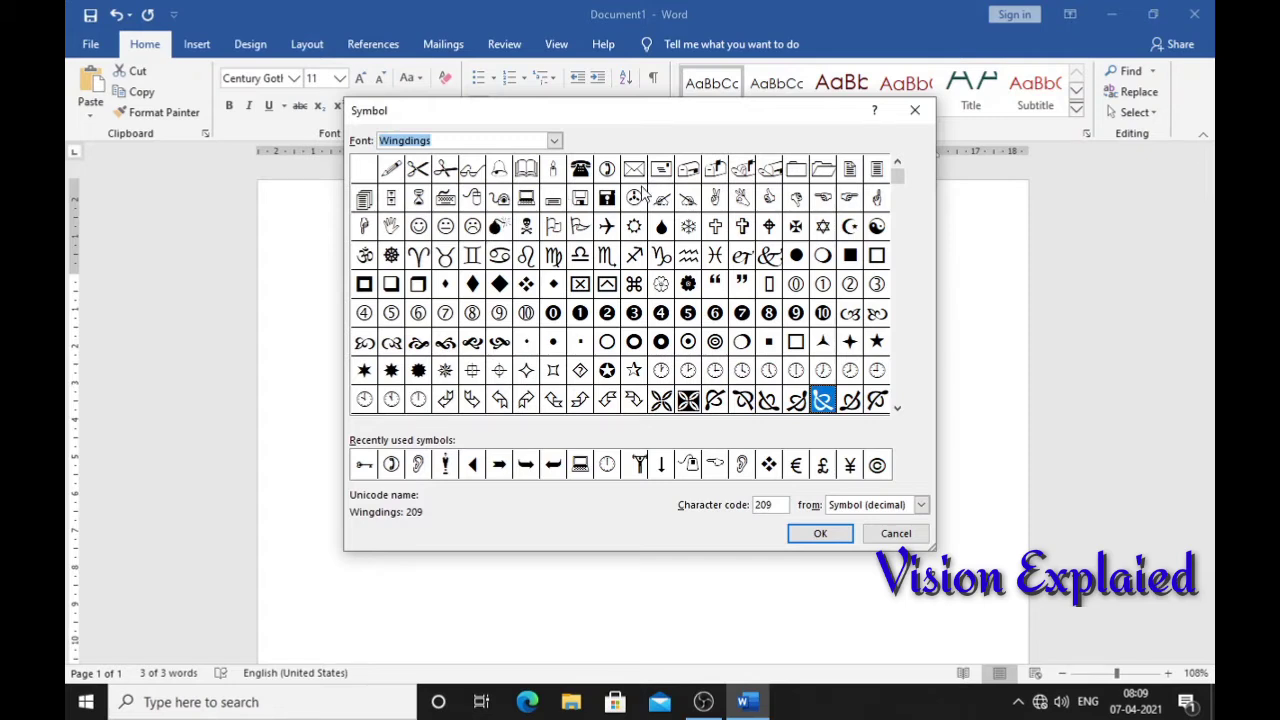
pyautogui.click(741, 228)
pyautogui.click(815, 533)
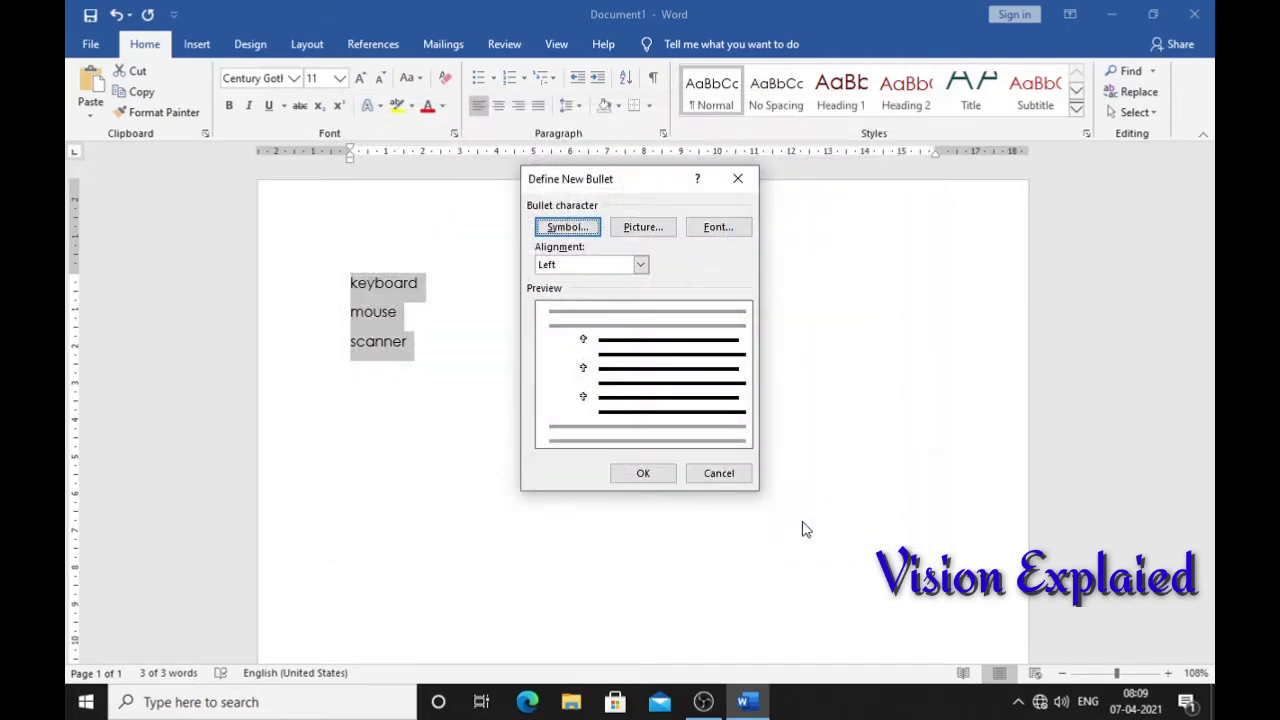
pyautogui.click(640, 473)
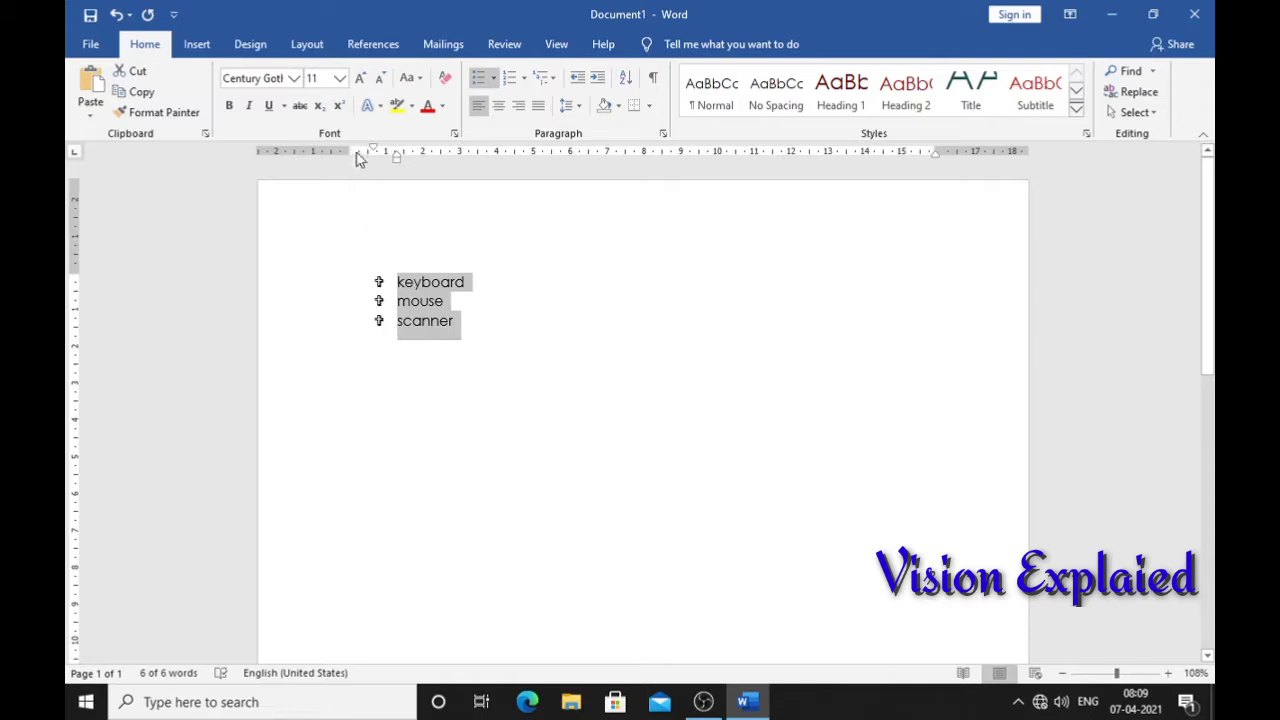
# Enlarge the text of the whole bulleted list to 28 pt.
pyautogui.click(361, 81)
pyautogui.click(361, 81)
pyautogui.click(361, 81)
pyautogui.click(361, 81)
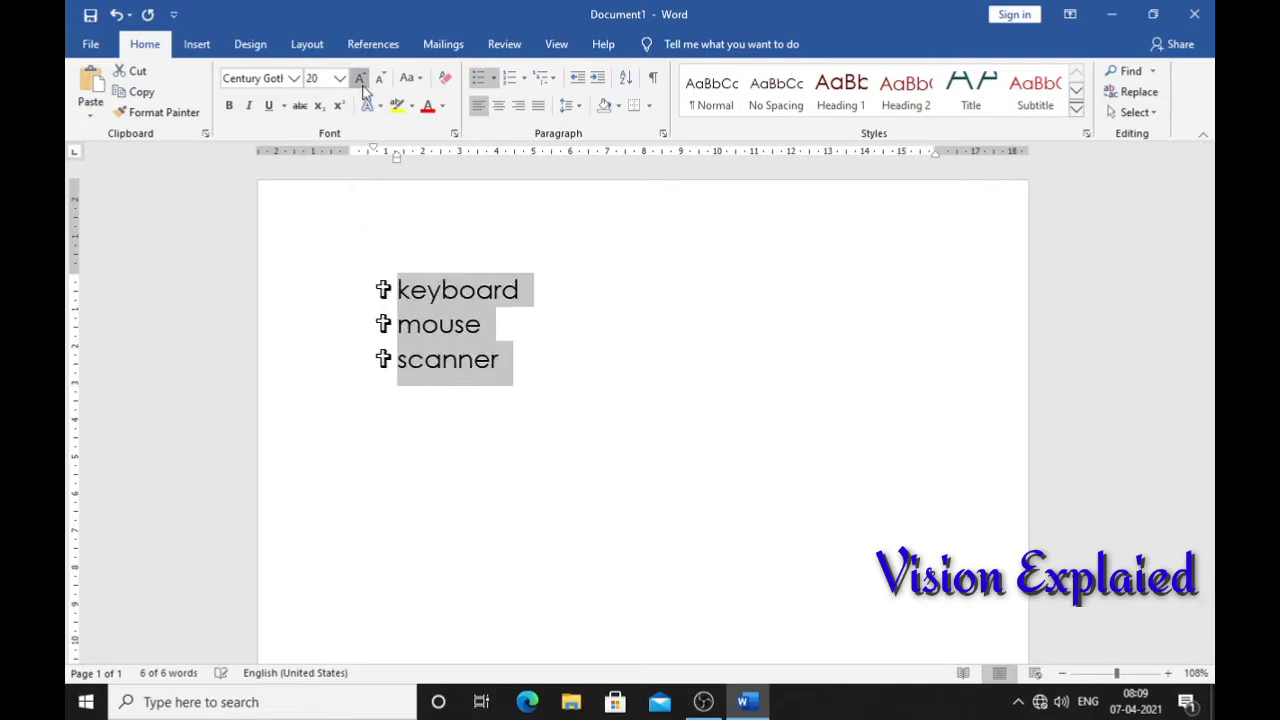
pyautogui.click(361, 81)
pyautogui.click(361, 81)
pyautogui.click(361, 81)
pyautogui.click(361, 81)
pyautogui.click(361, 81)
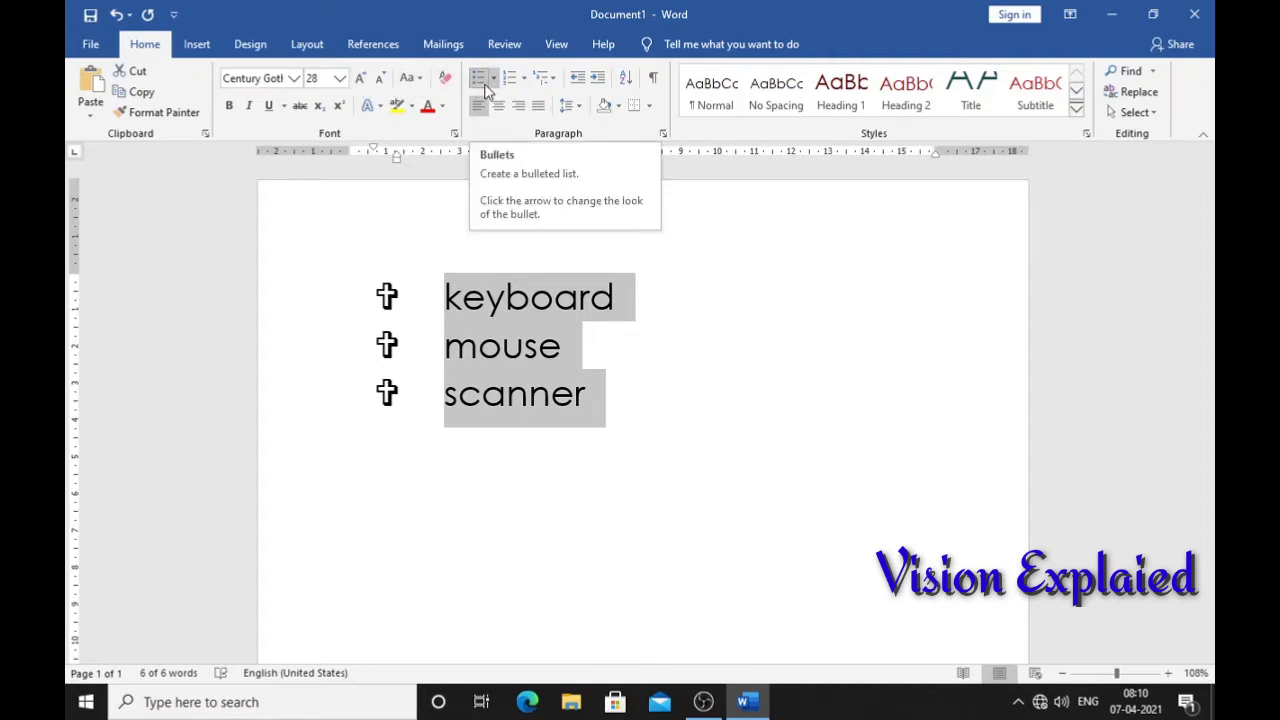
# Remove the bullets from the three lines and number them in the A. B. C. format instead.
pyautogui.click(493, 79)
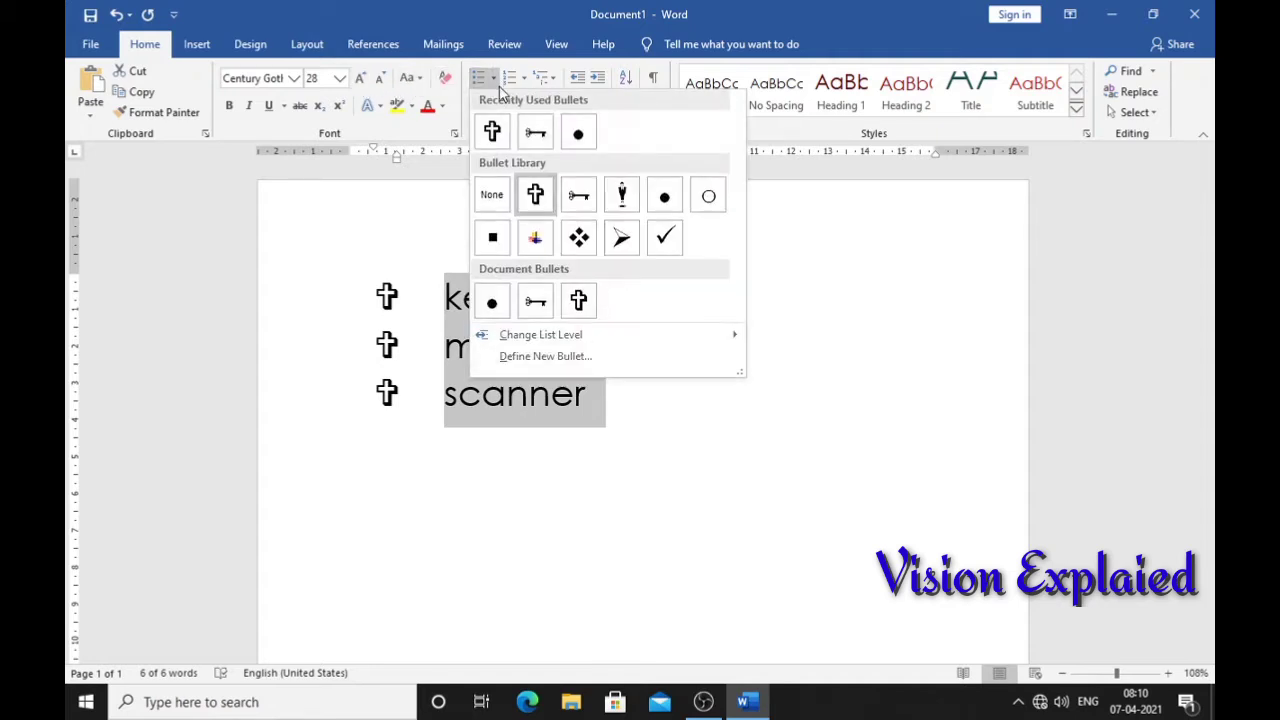
pyautogui.click(491, 195)
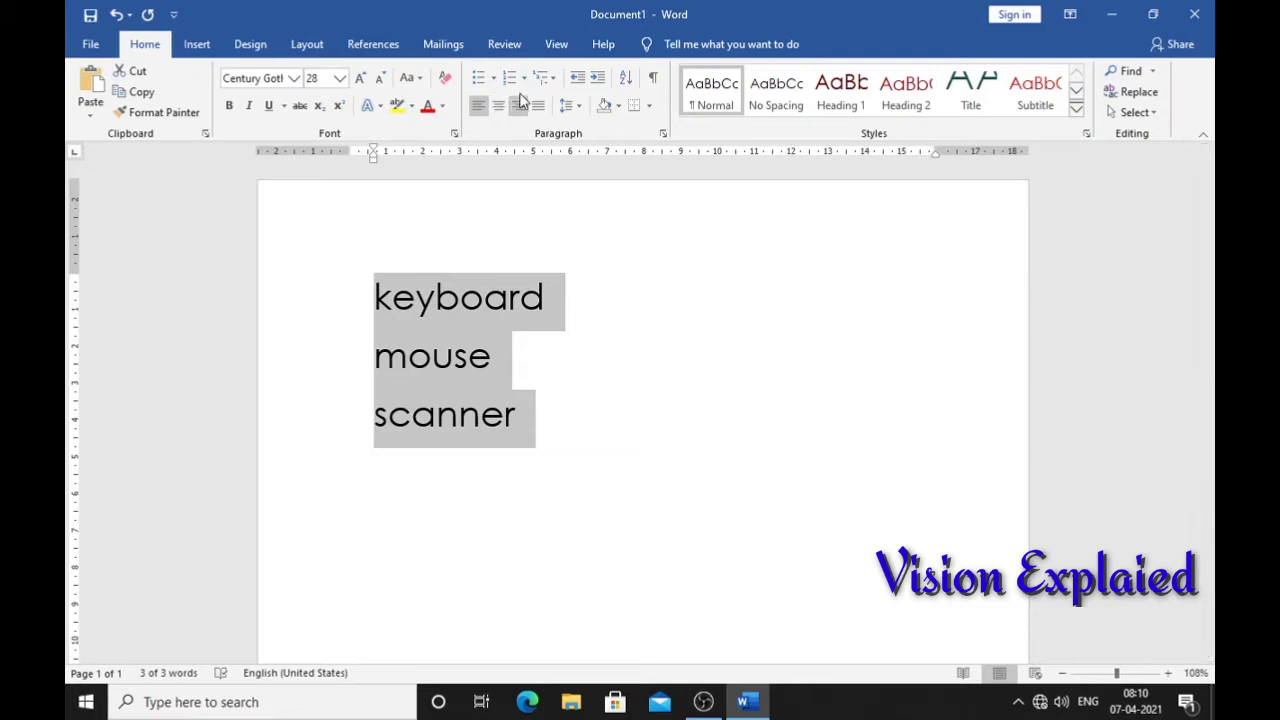
pyautogui.click(524, 79)
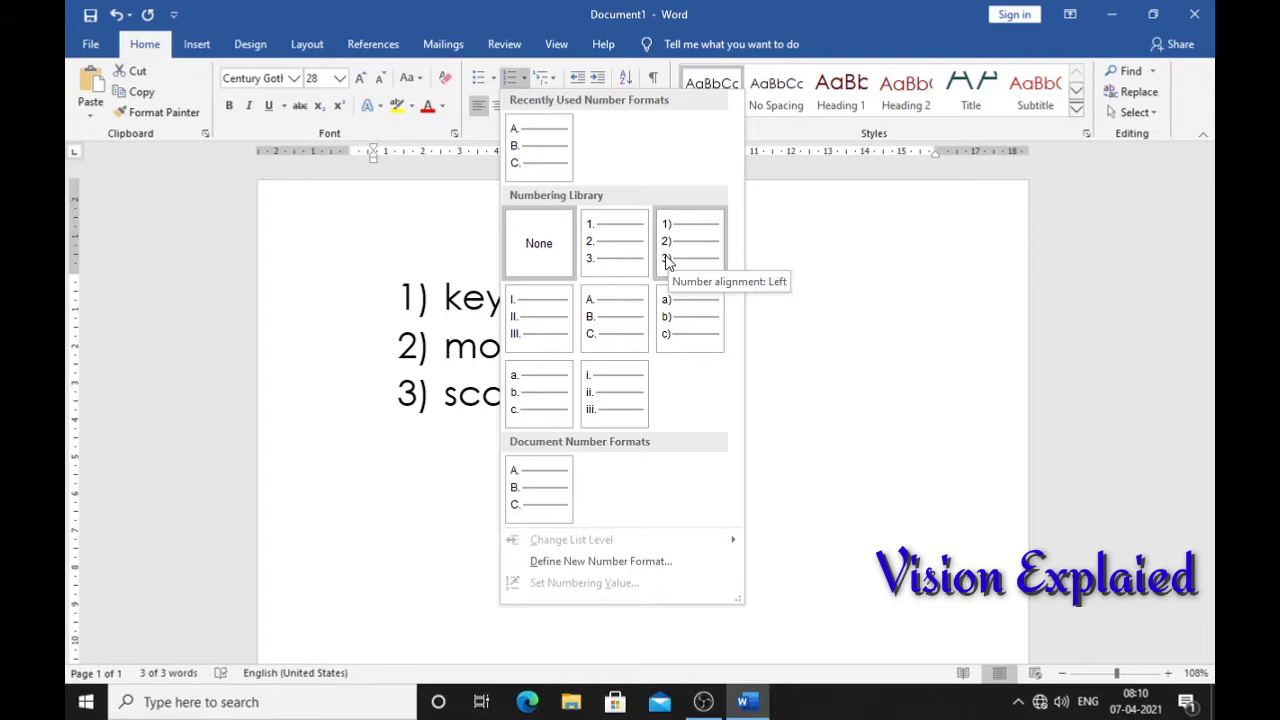
pyautogui.click(634, 297)
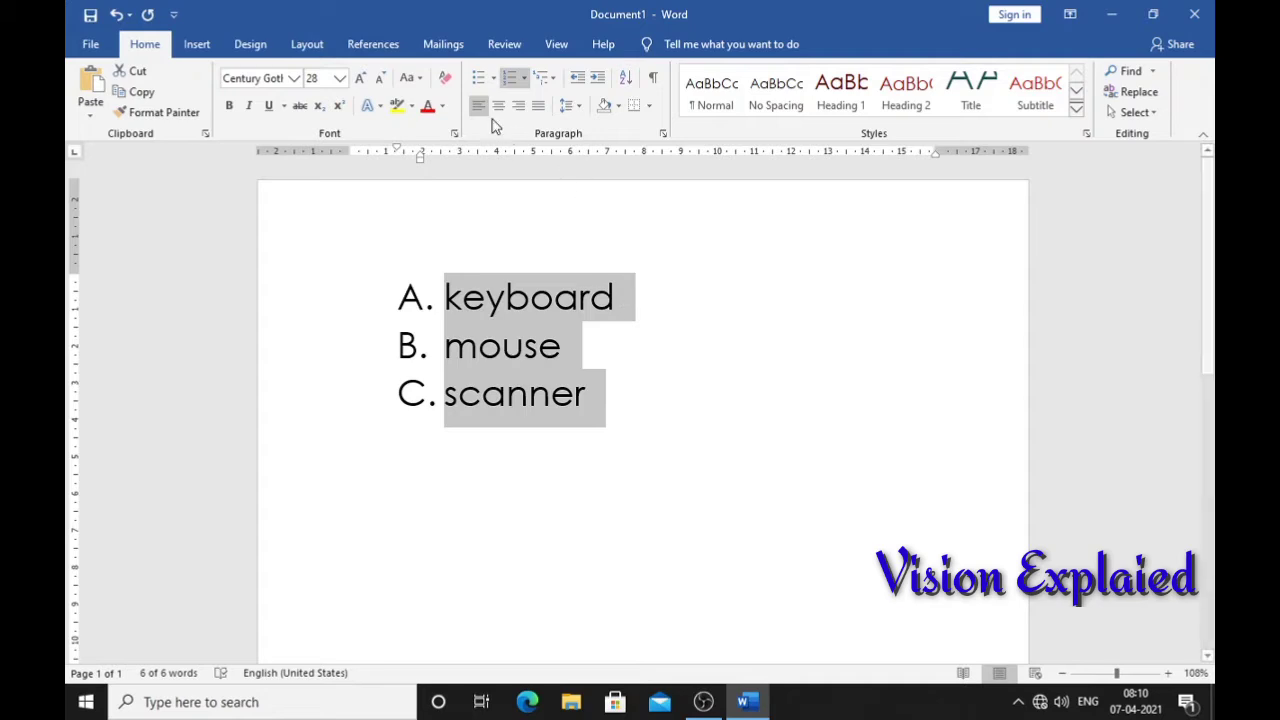
# Clear all formatting from the lettered list and delete its text.
pyautogui.click(445, 77)
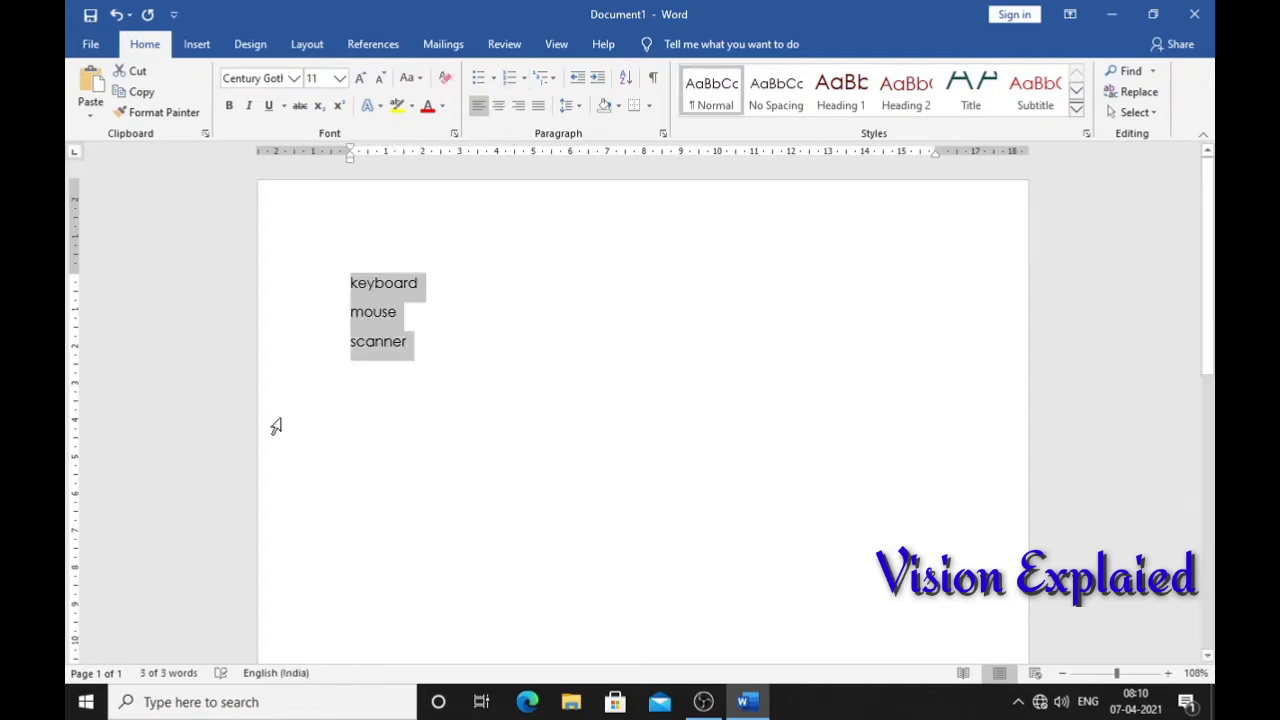
pyautogui.press('Delete')
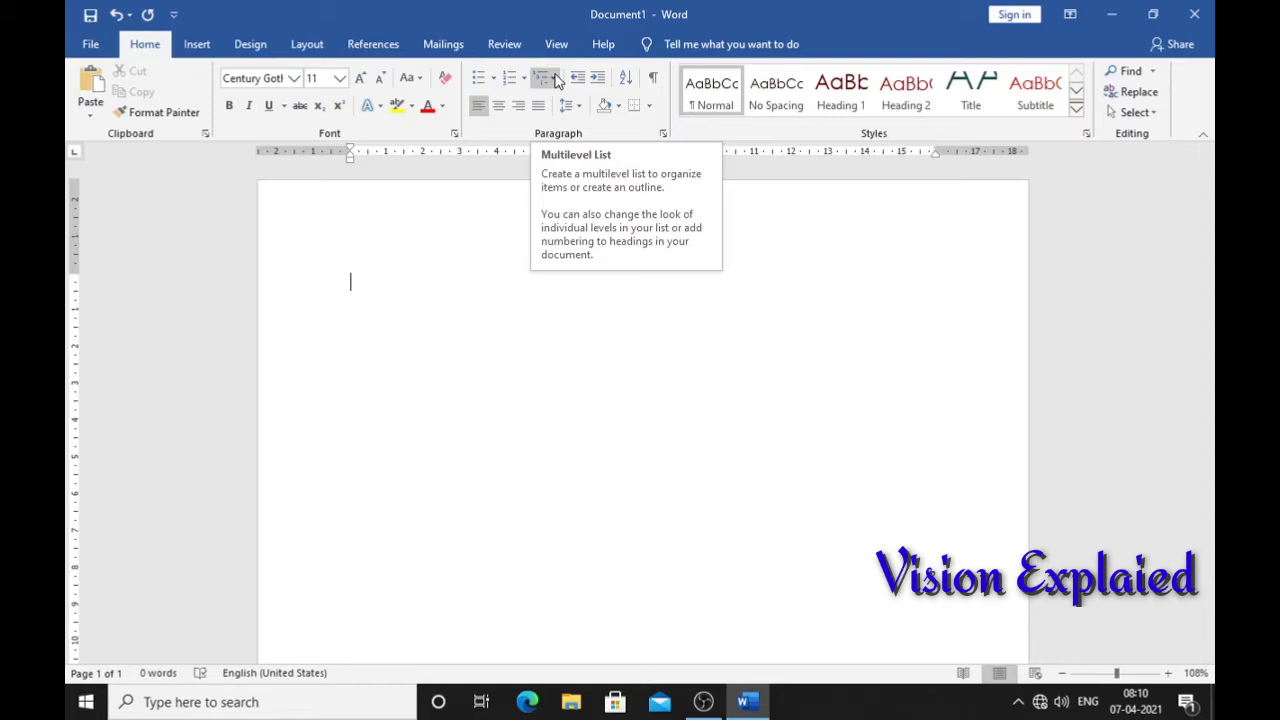
# Start a multilevel list in the 1) a) i) style and enter "Sri jwahar lal Nehru" as its first item.
pyautogui.click(556, 80)
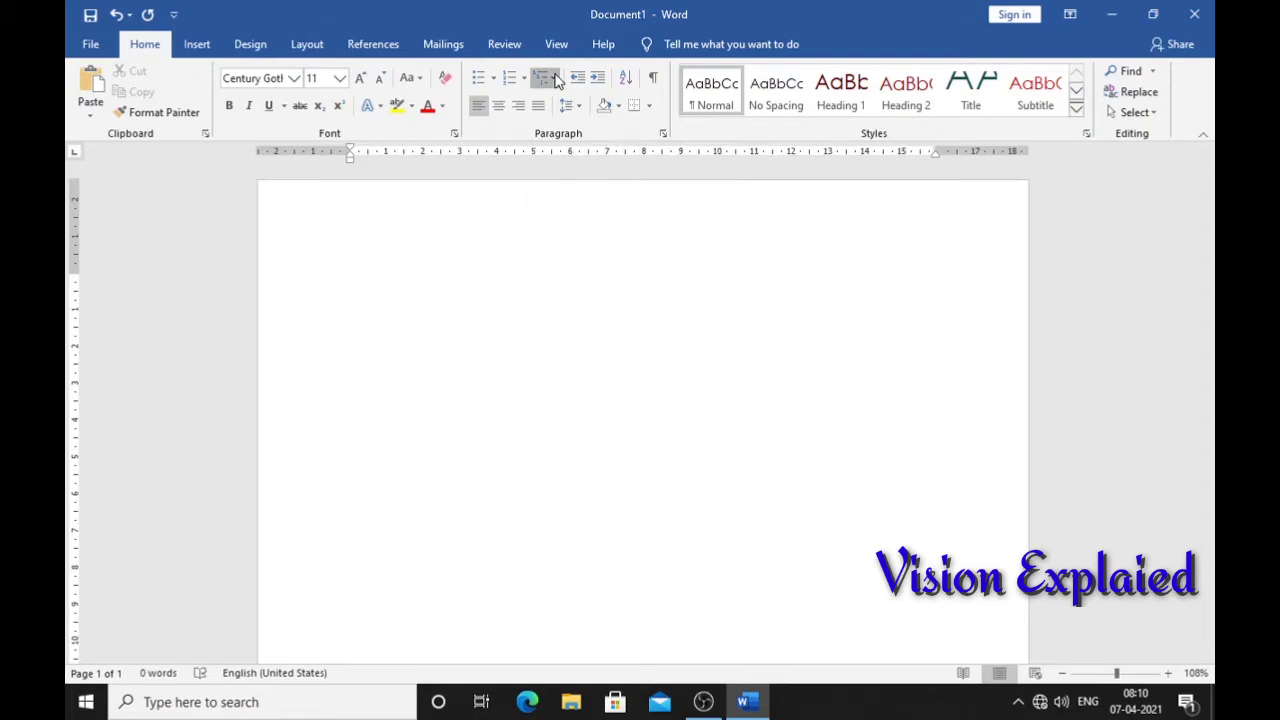
pyautogui.moveTo(636, 262)
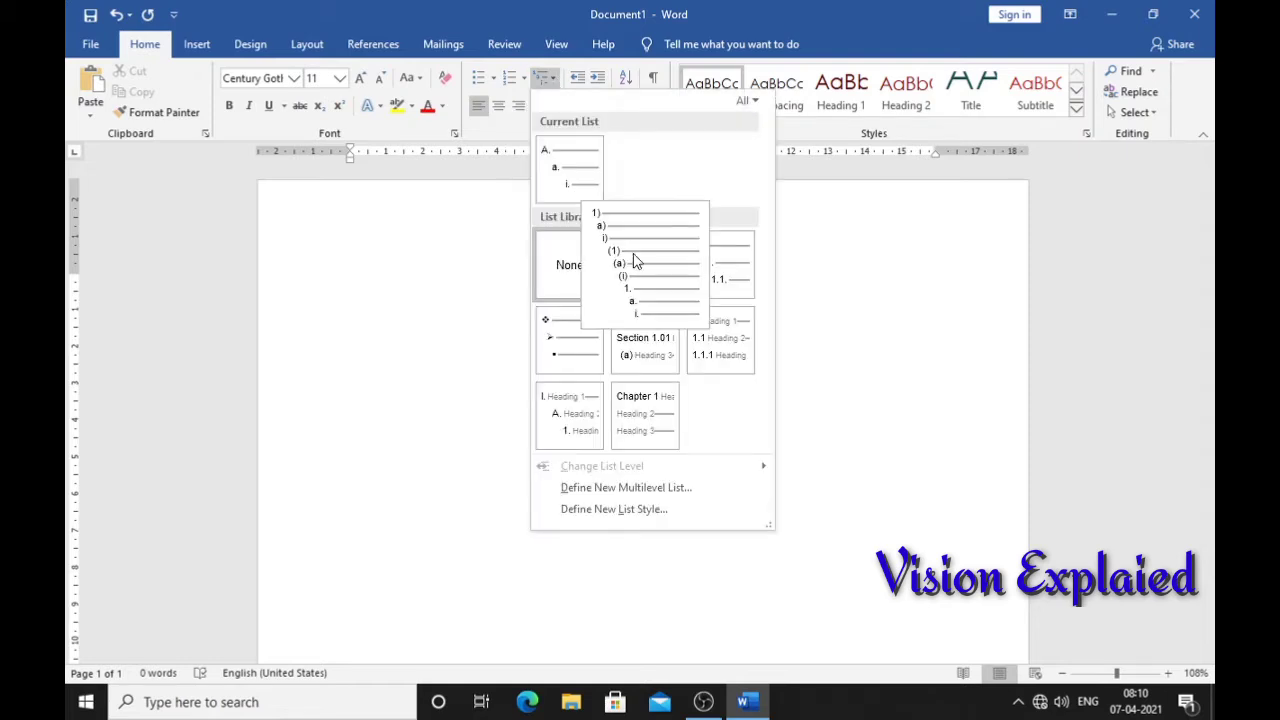
pyautogui.click(636, 262)
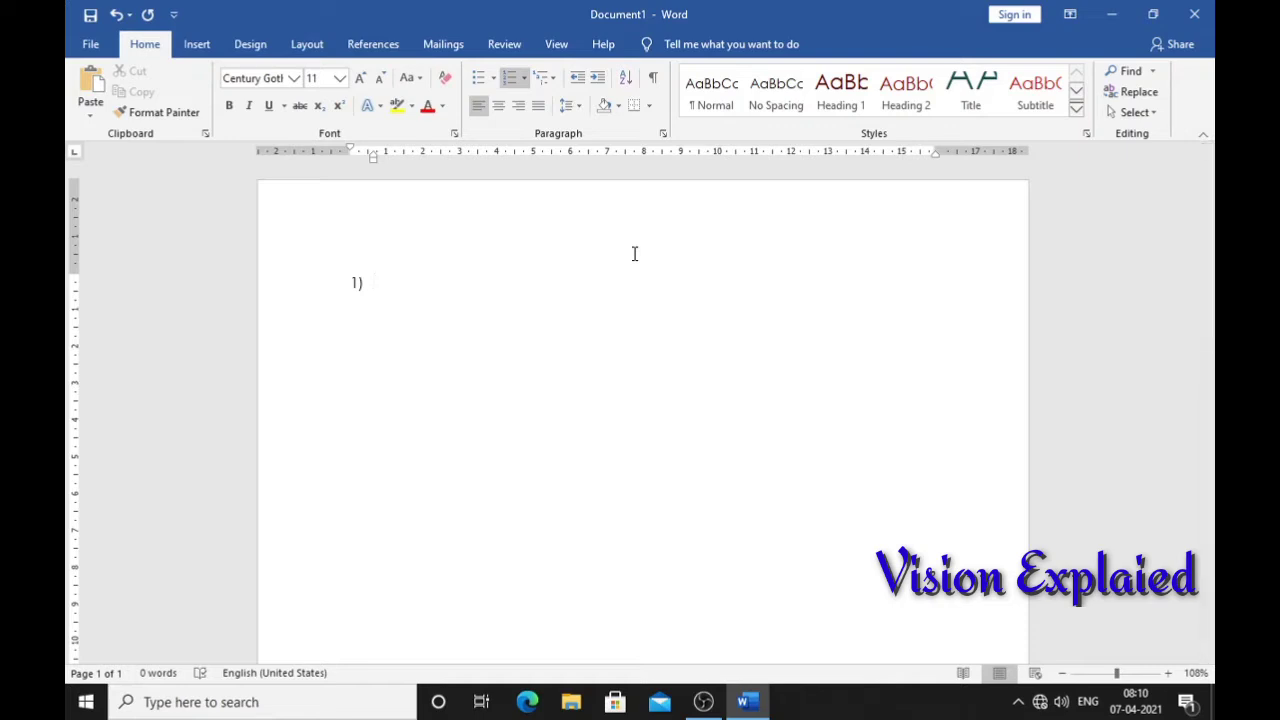
pyautogui.write('j')
pyautogui.press('BackSpace')
pyautogui.write('sri jwahar lal ')
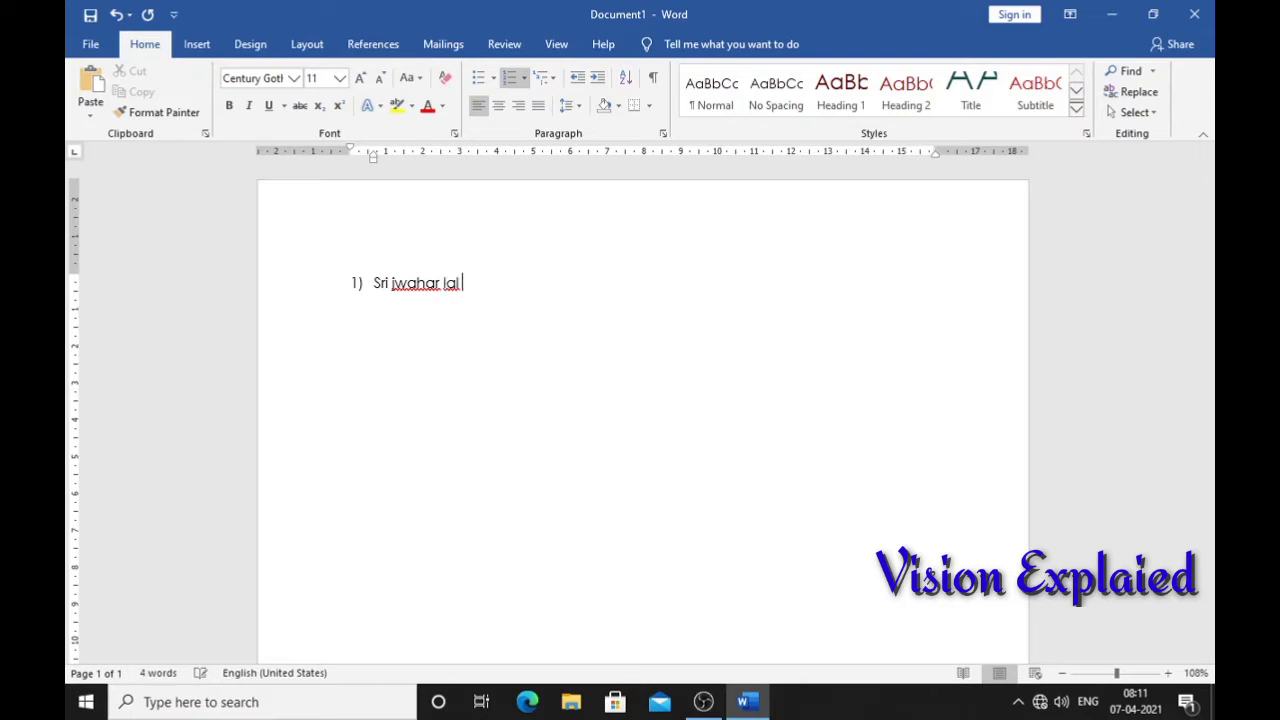
pyautogui.write('nehru')
pyautogui.press('Return')
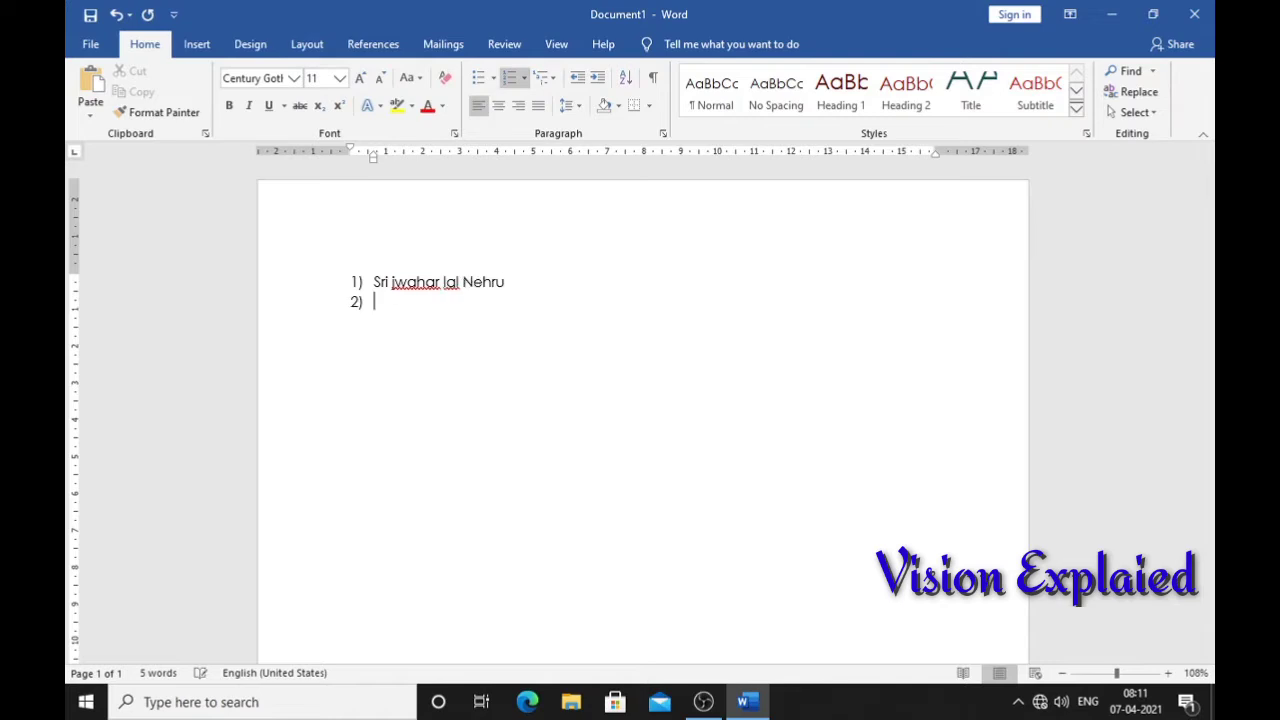
# Add "Shrimati Indira Gandhi" as second-level item a) under the Nehru entry.
pyautogui.press('Tab')
pyautogui.write('ind')
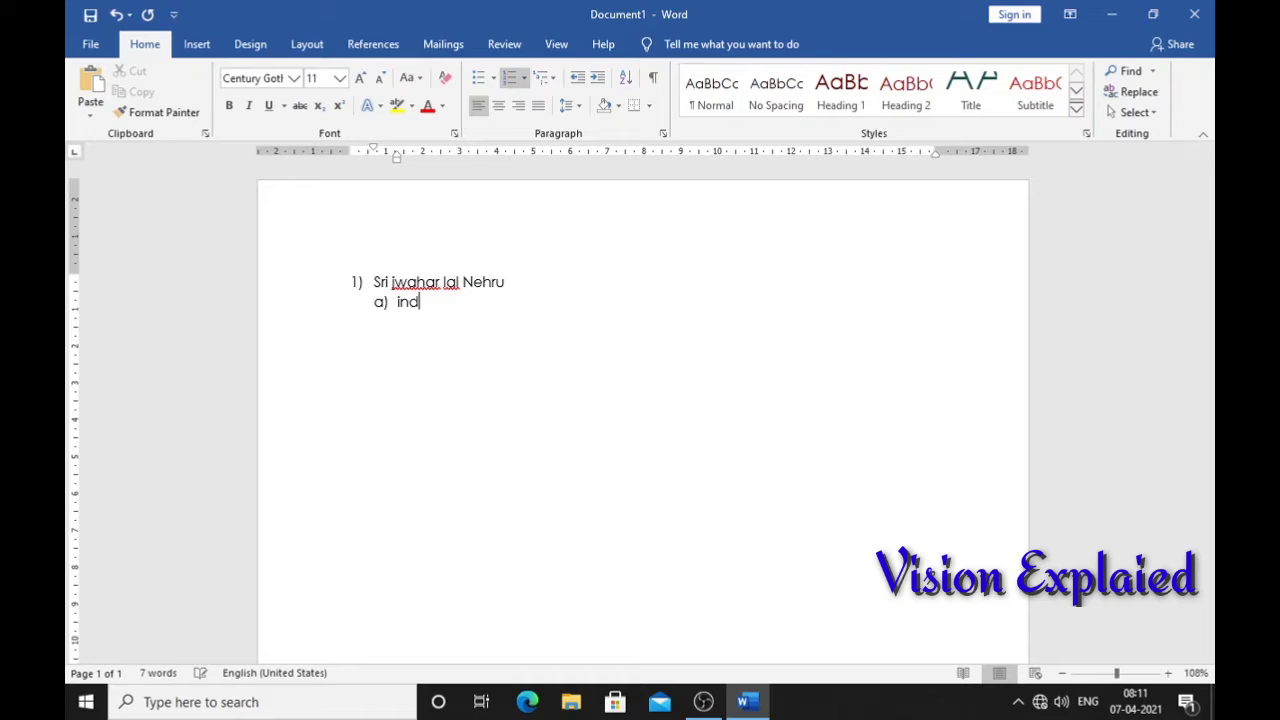
pyautogui.write('ira')
pyautogui.press('BackSpace')
pyautogui.press('BackSpace')
pyautogui.press('BackSpace')
pyautogui.press('BackSpace')
pyautogui.press('BackSpace')
pyautogui.press('BackSpace')
pyautogui.write('shrimc')
pyautogui.write('ti ind')
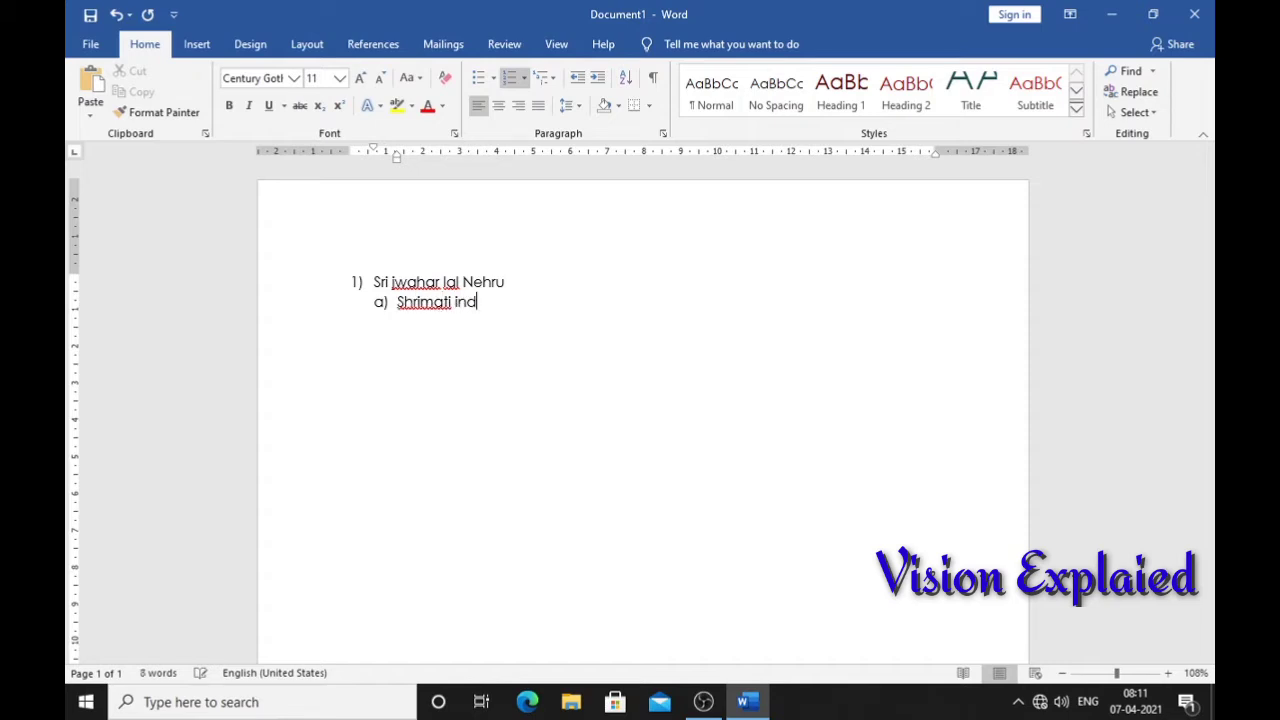
pyautogui.write('ira gandhi')
pyautogui.press('Return')
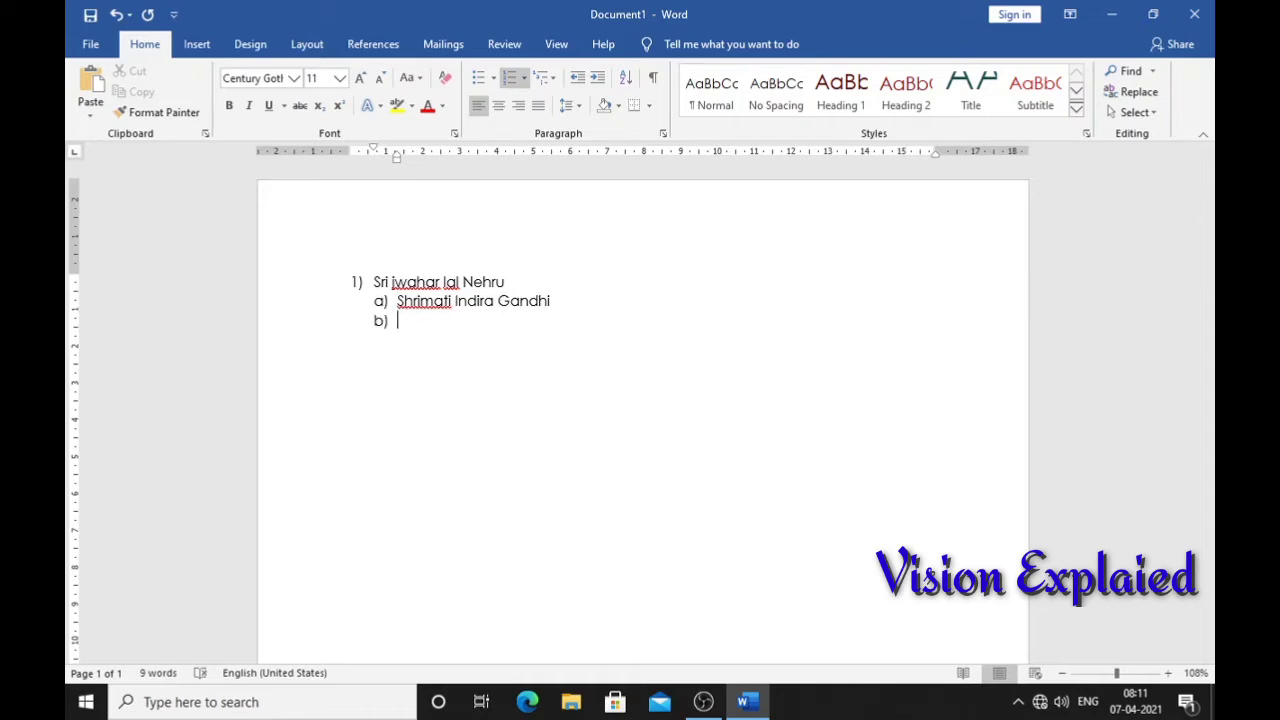
# Add "Sri sanjay Gandhi" and "Sri rajiv gandhi" as third-level items i) and ii) under the Indira Gandhi entry.
pyautogui.press('Tab')
pyautogui.write('s')
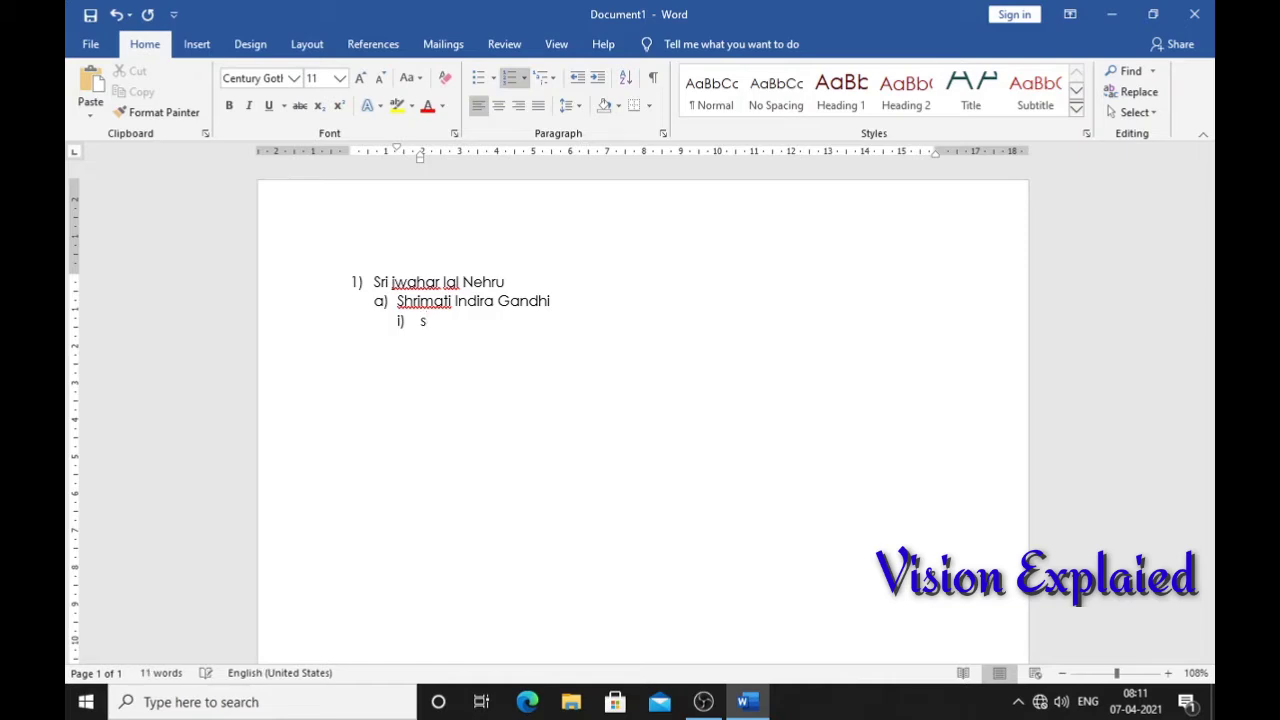
pyautogui.write('ri sanjay gandhi')
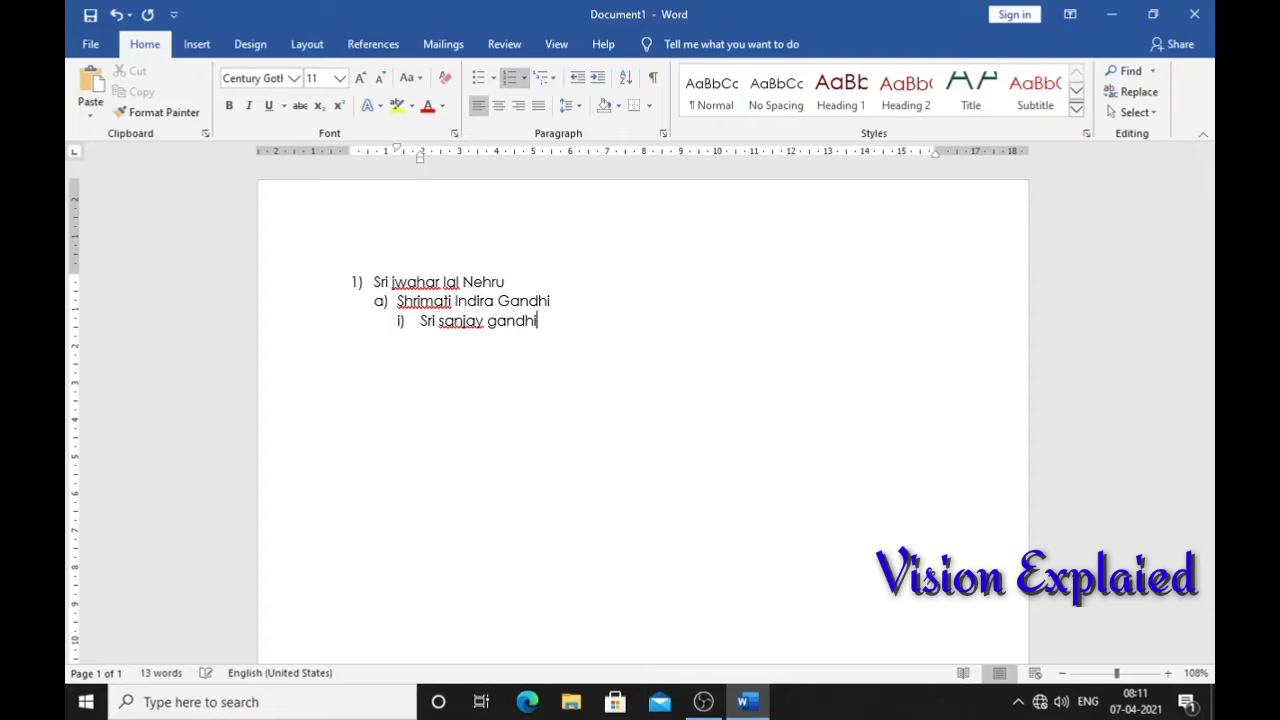
pyautogui.press('Return')
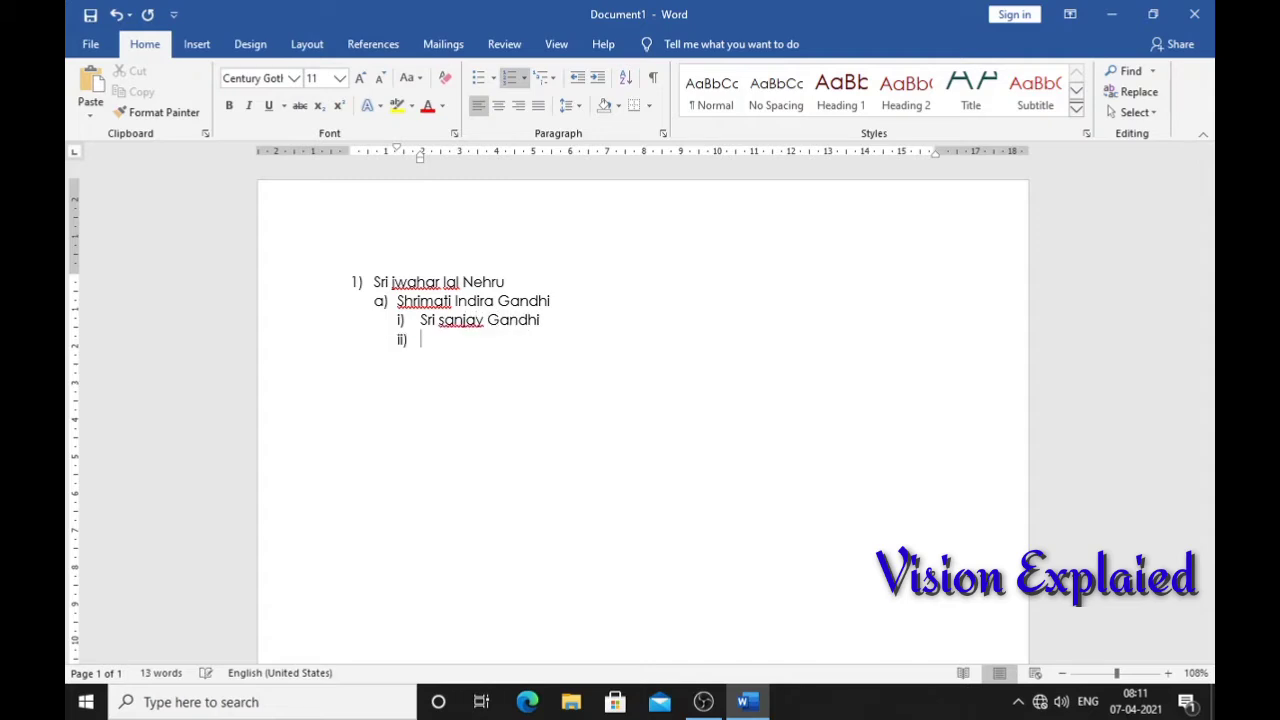
pyautogui.write('Sri r')
pyautogui.write('ajiv g')
pyautogui.write('and')
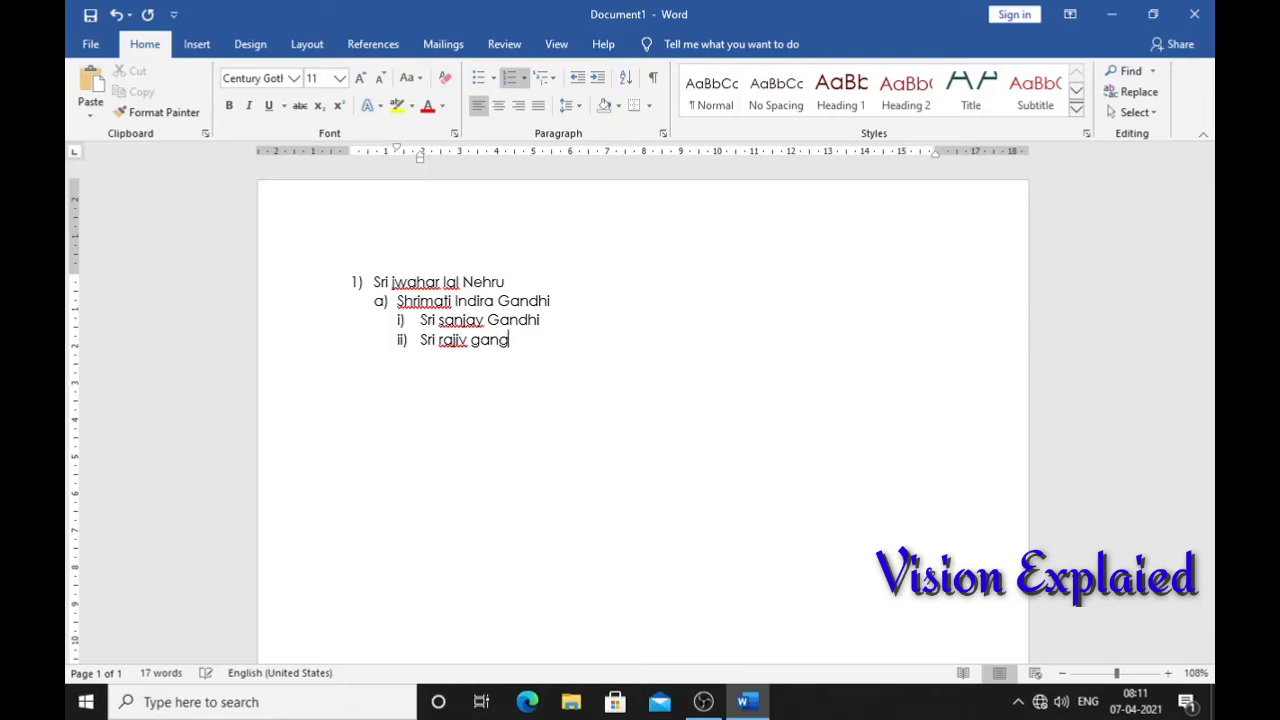
pyautogui.press('BackSpace')
pyautogui.write('dhi')
# Add "Sri varun gandhi" as fourth-level item (1) under the Sanjay Gandhi entry.
pyautogui.click(545, 322)
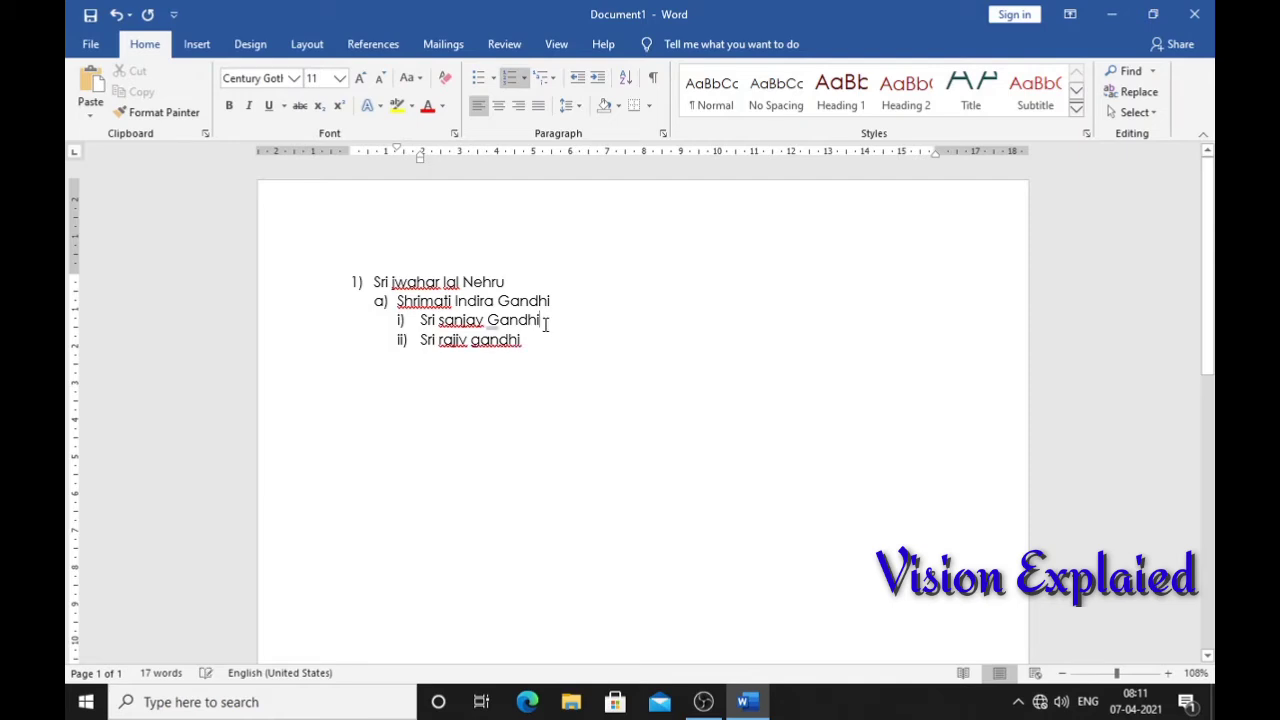
pyautogui.press('Return')
pyautogui.press('Tab')
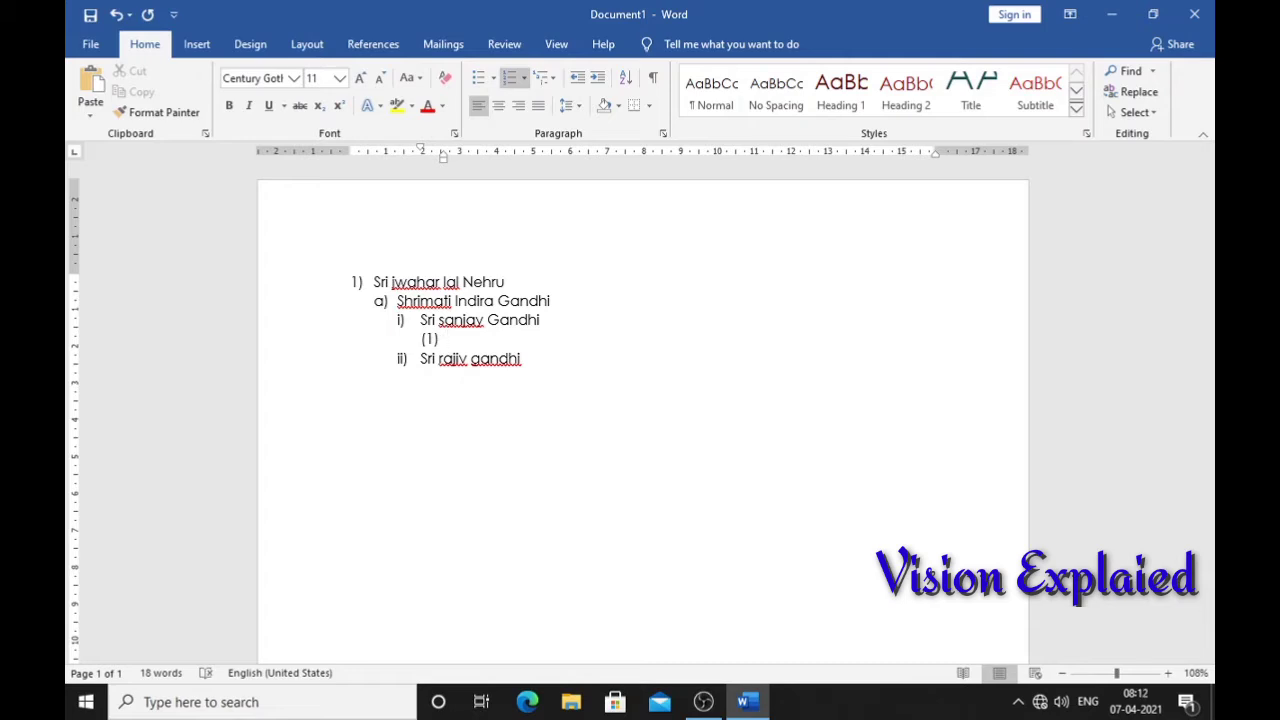
pyautogui.write('sri varun gandhi')
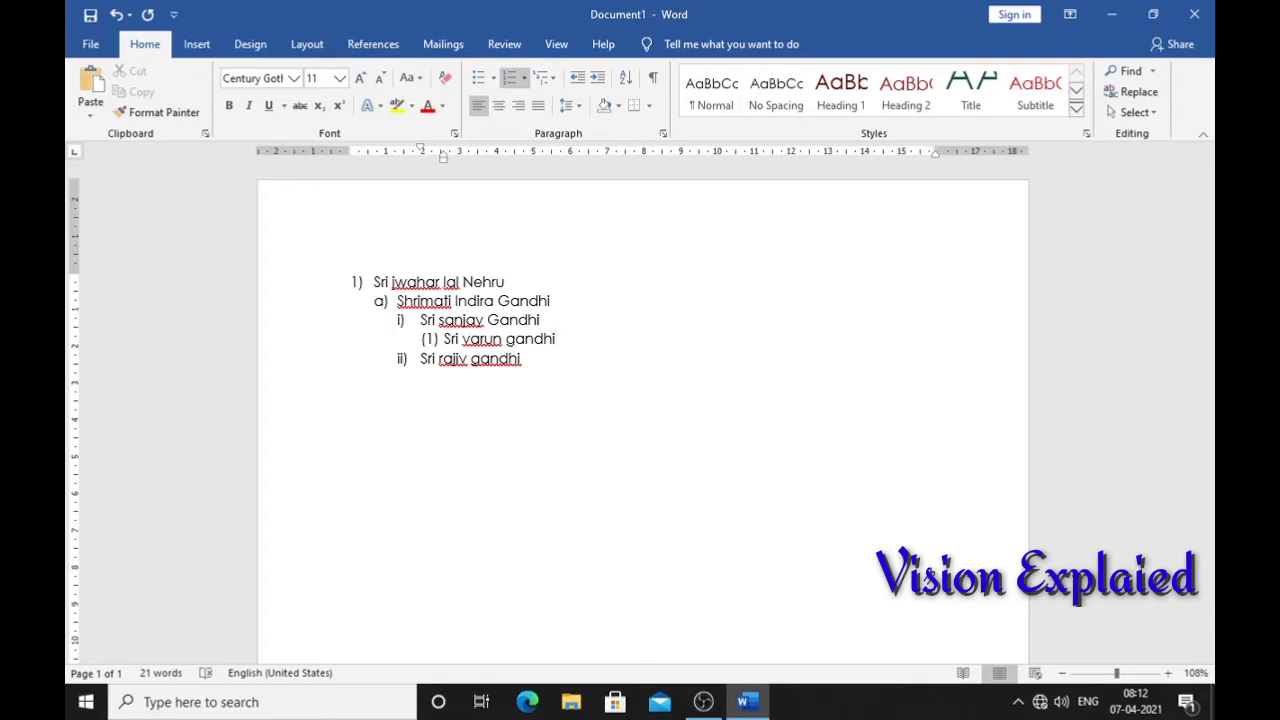
# Add "Shrimati Priyanka vadra" and "Sri Rahul gandhi" as fourth-level items (1) and (2) under the Rajiv Gandhi entry.
pyautogui.click(531, 367)
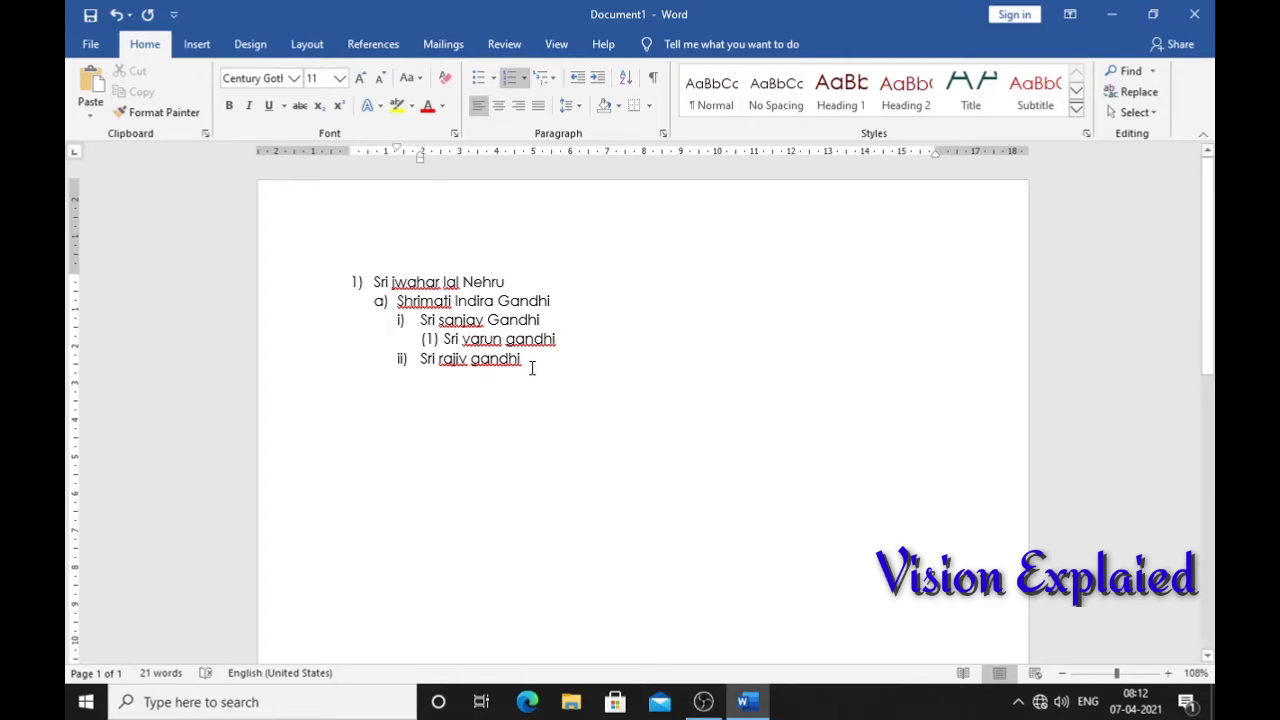
pyautogui.press('Return')
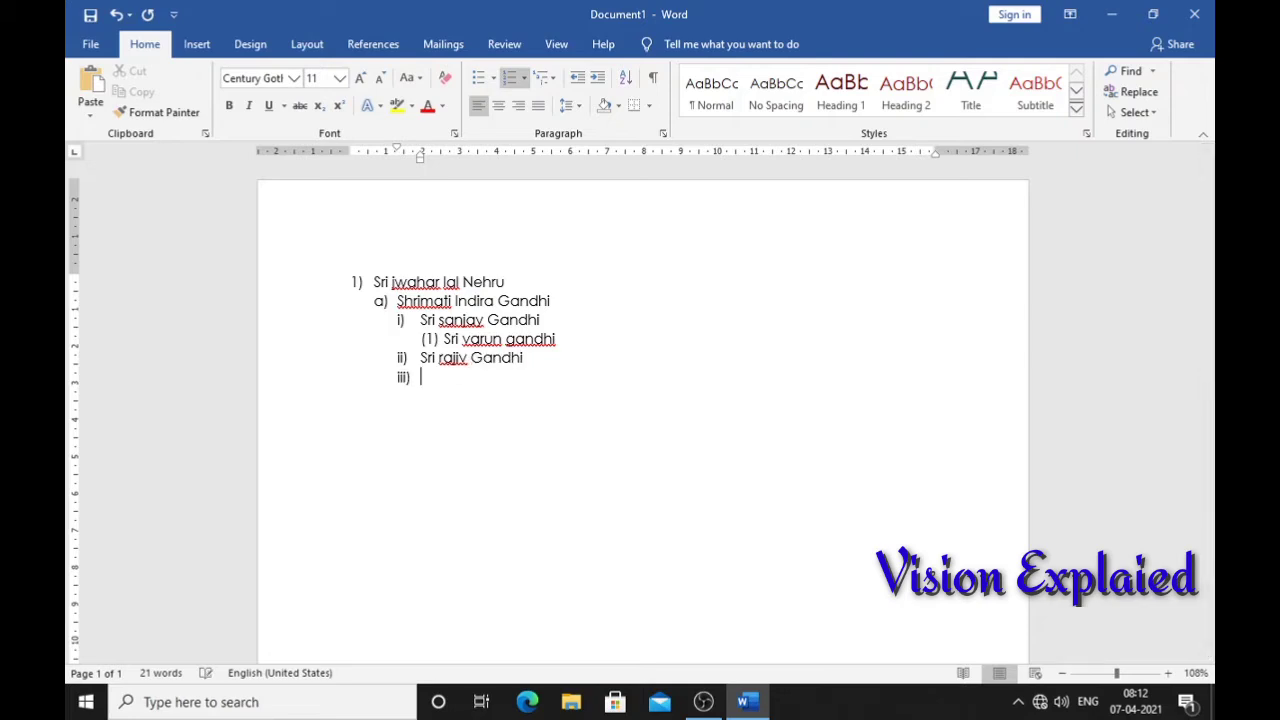
pyautogui.press('Tab')
pyautogui.write('shrimat')
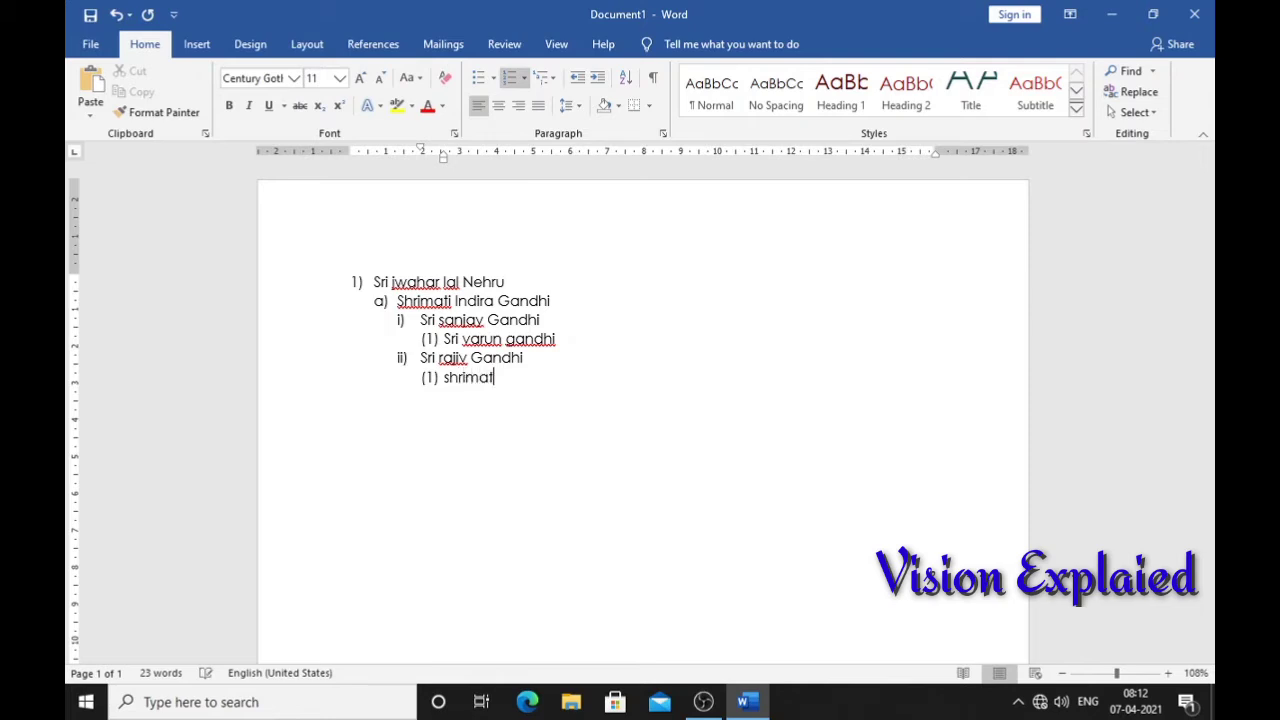
pyautogui.write('i pri')
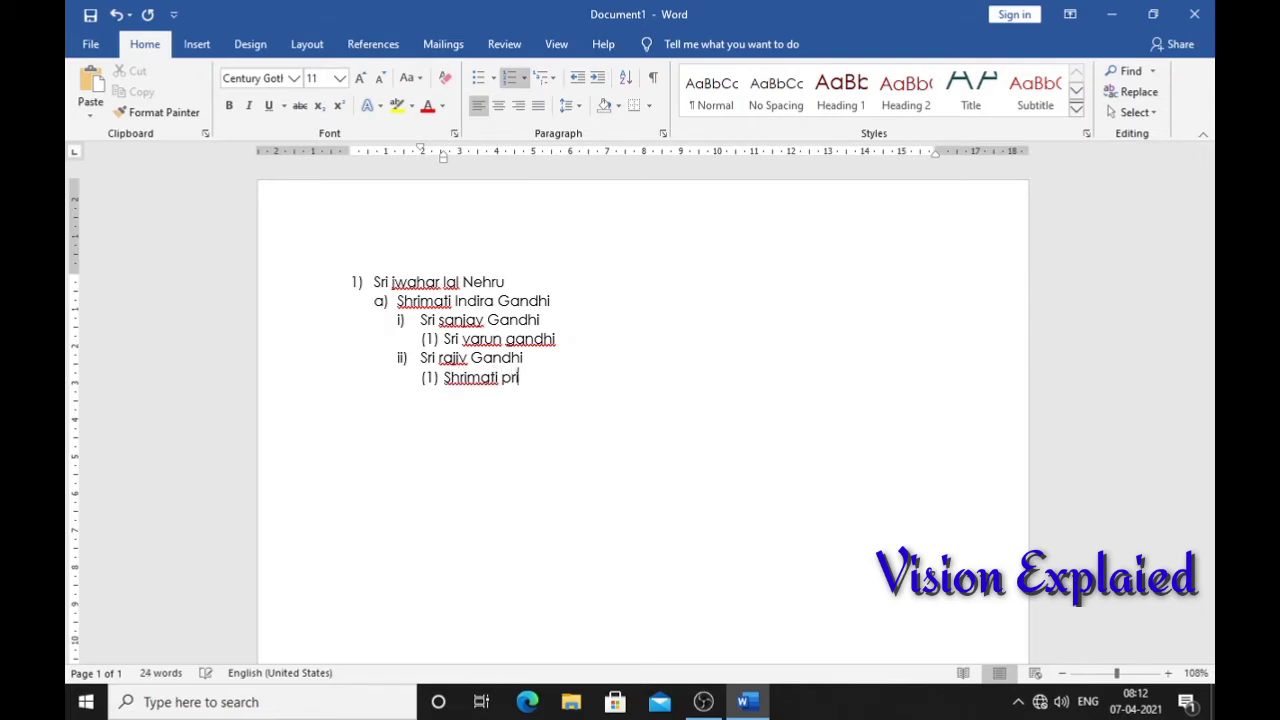
pyautogui.write('yanka vadra')
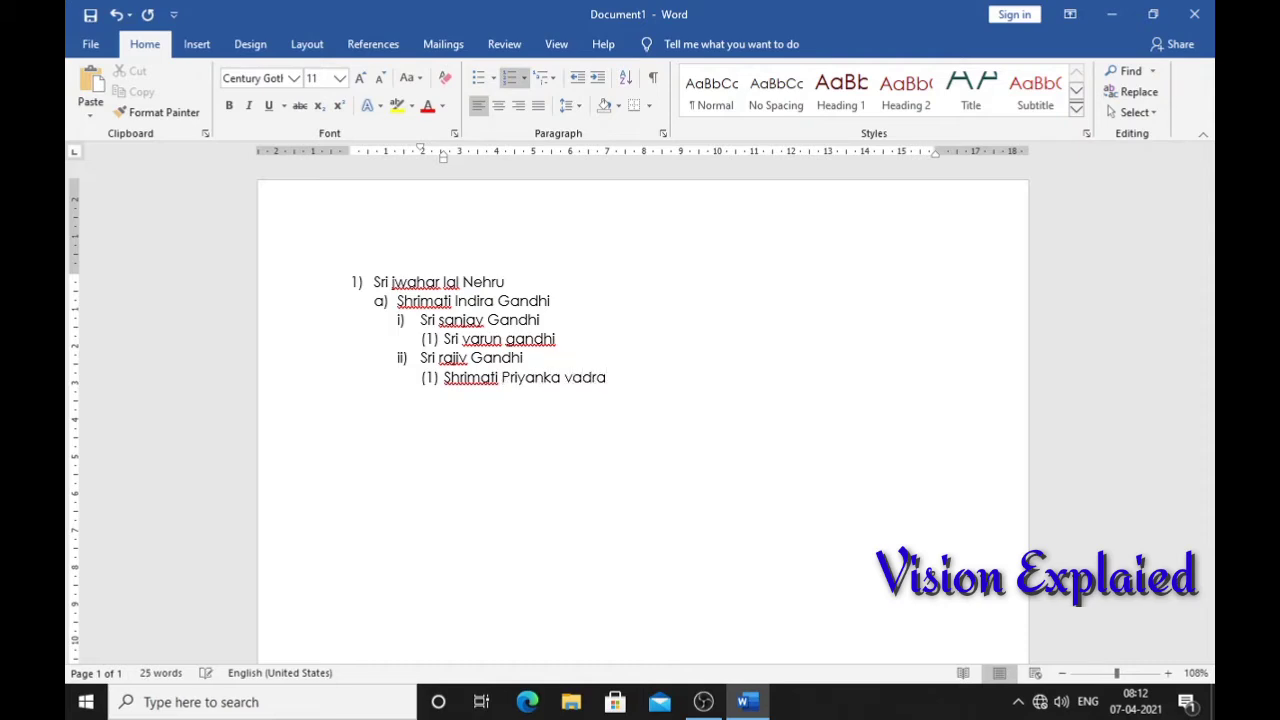
pyautogui.press('Return')
pyautogui.write('Sri ra')
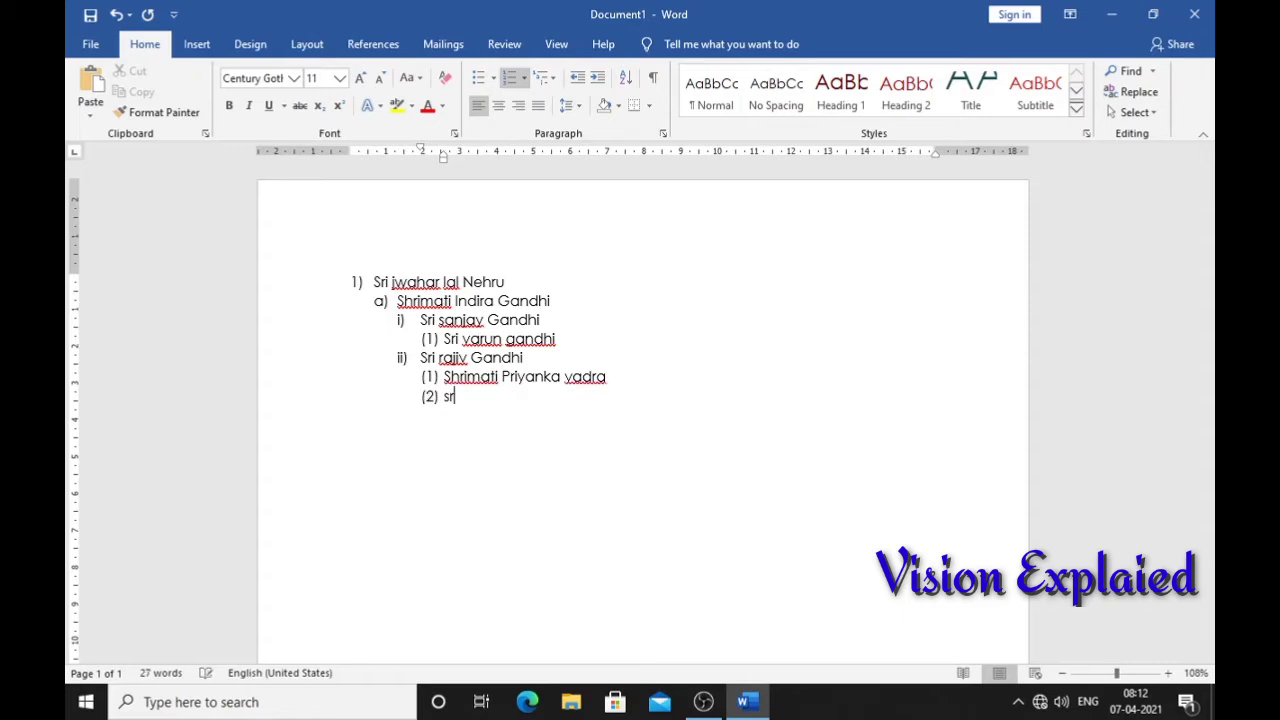
pyautogui.write('hul gandhi')
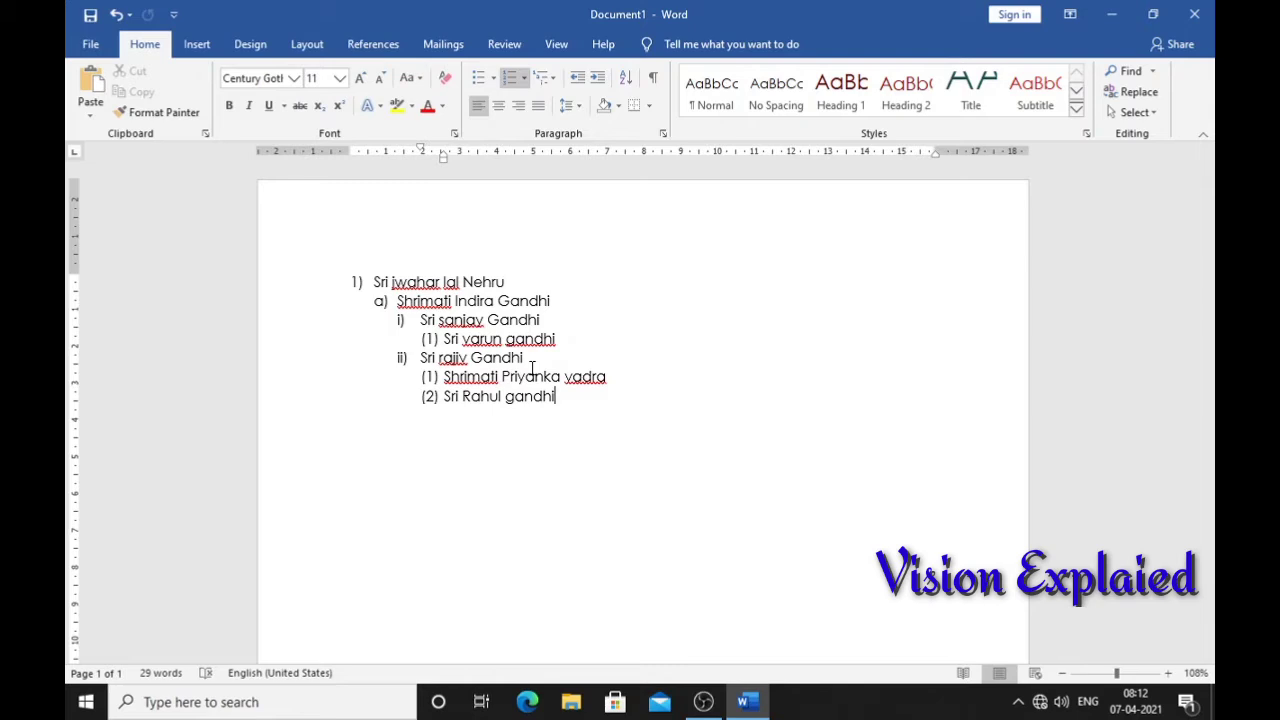
# Add an empty item after the Rahul Gandhi entry, promote it to the first level and remove its numbering.
pyautogui.press('Return')
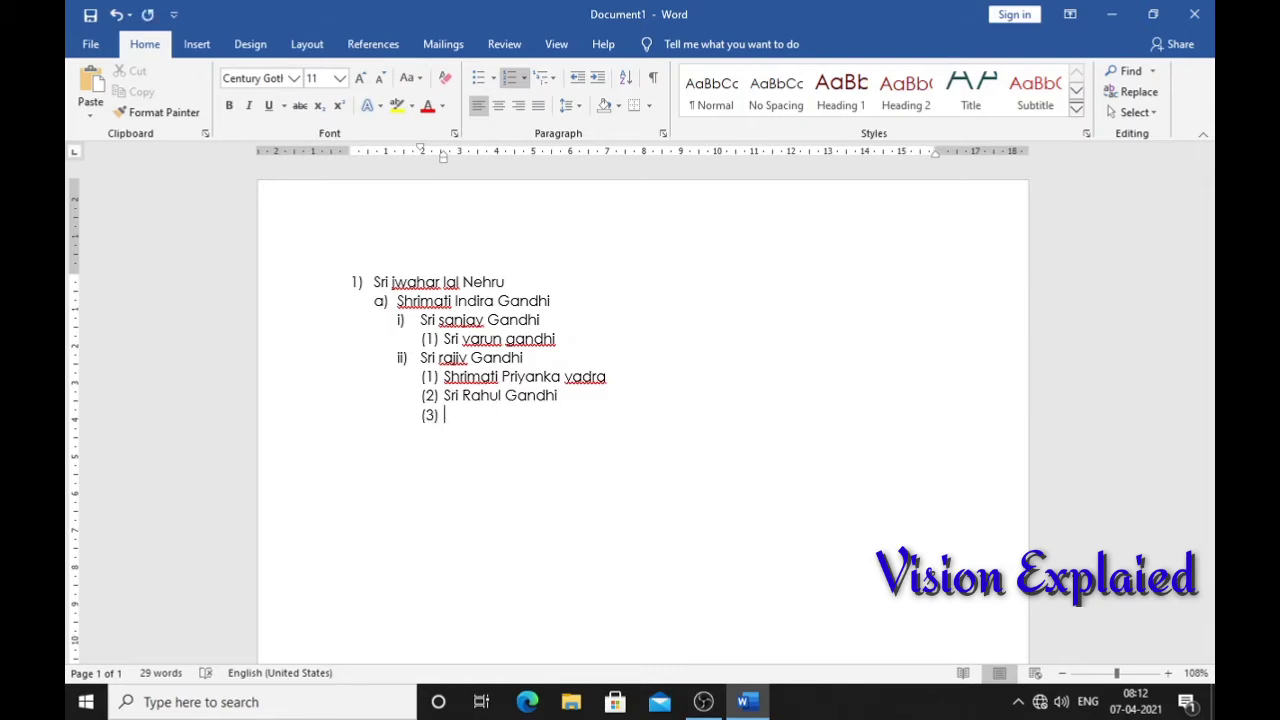
pyautogui.press('Tab')
pyautogui.hotkey('shift', 'Tab')
pyautogui.hotkey('shift', 'Tab')
pyautogui.hotkey('shift', 'Tab')
pyautogui.hotkey('shift', 'Tab')
pyautogui.press('BackSpace')
# Delete the entire multilevel list and clear all formatting from the empty document.
pyautogui.hotkey('ctrl', 'a')
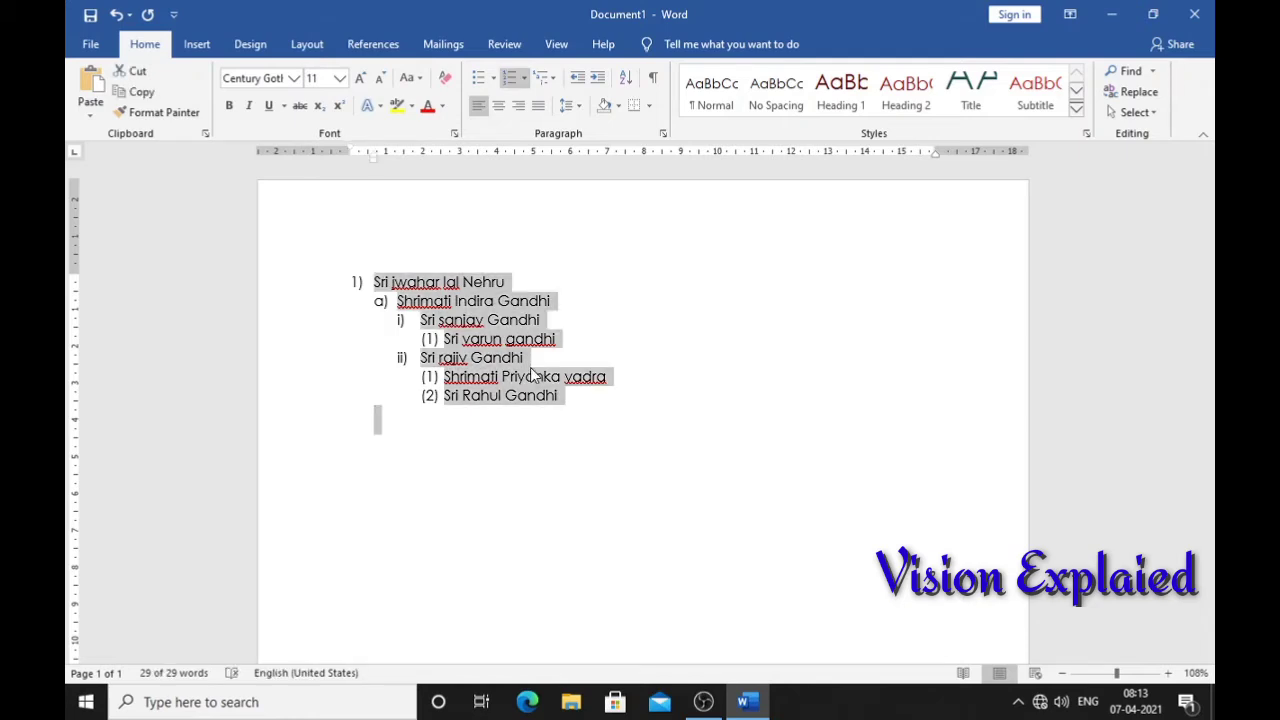
pyautogui.press('Delete')
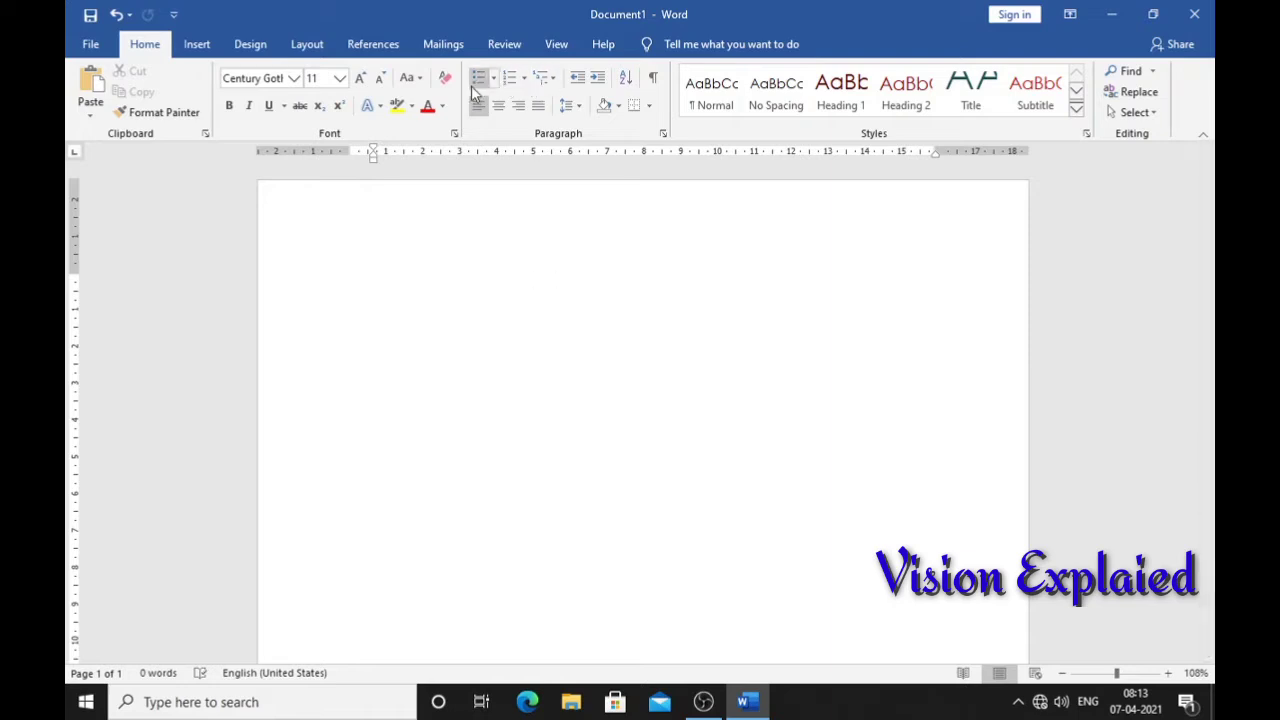
pyautogui.click(447, 82)
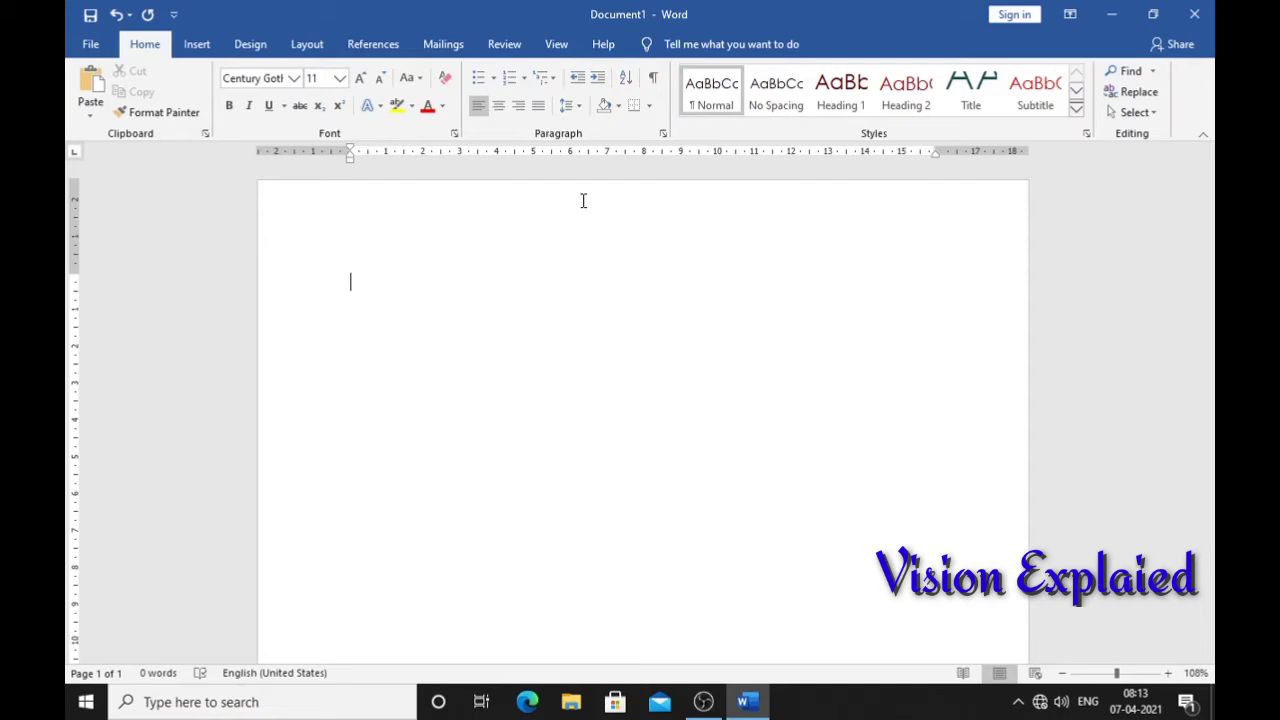
# Generate one paragraph of sample text with =rand(1).
pyautogui.write('=r')
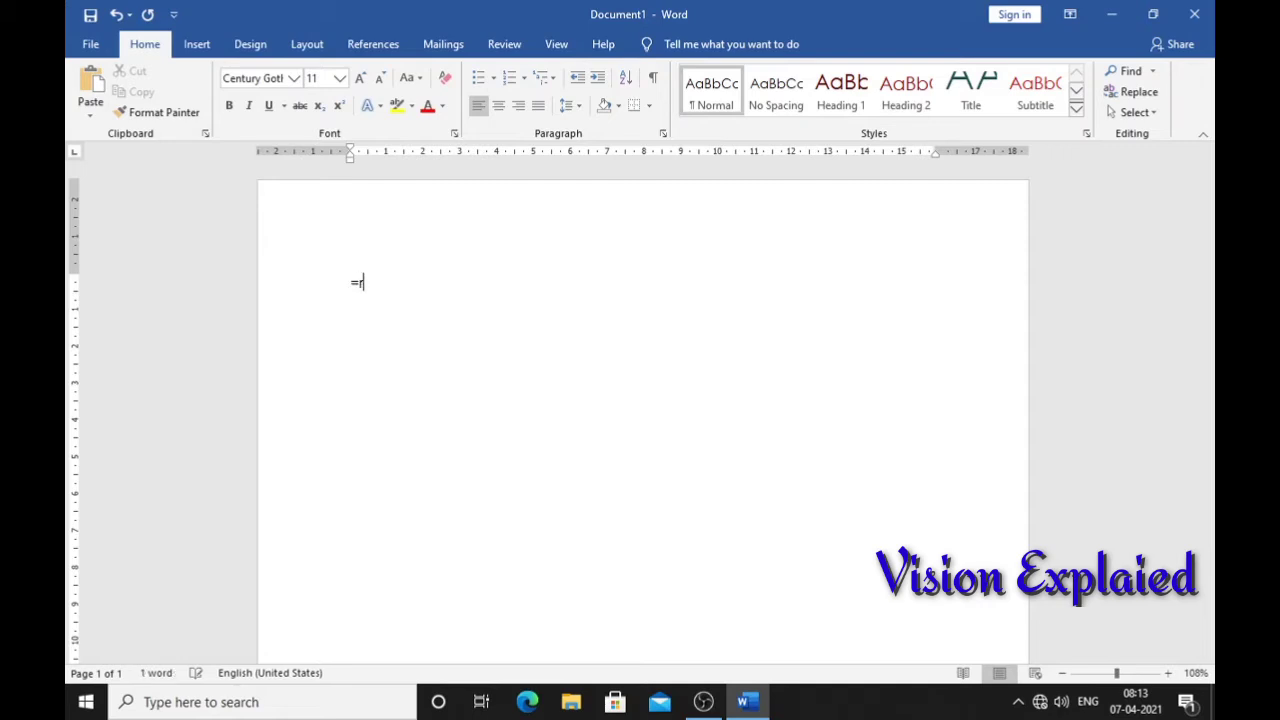
pyautogui.write('and(1)')
pyautogui.press('Return')
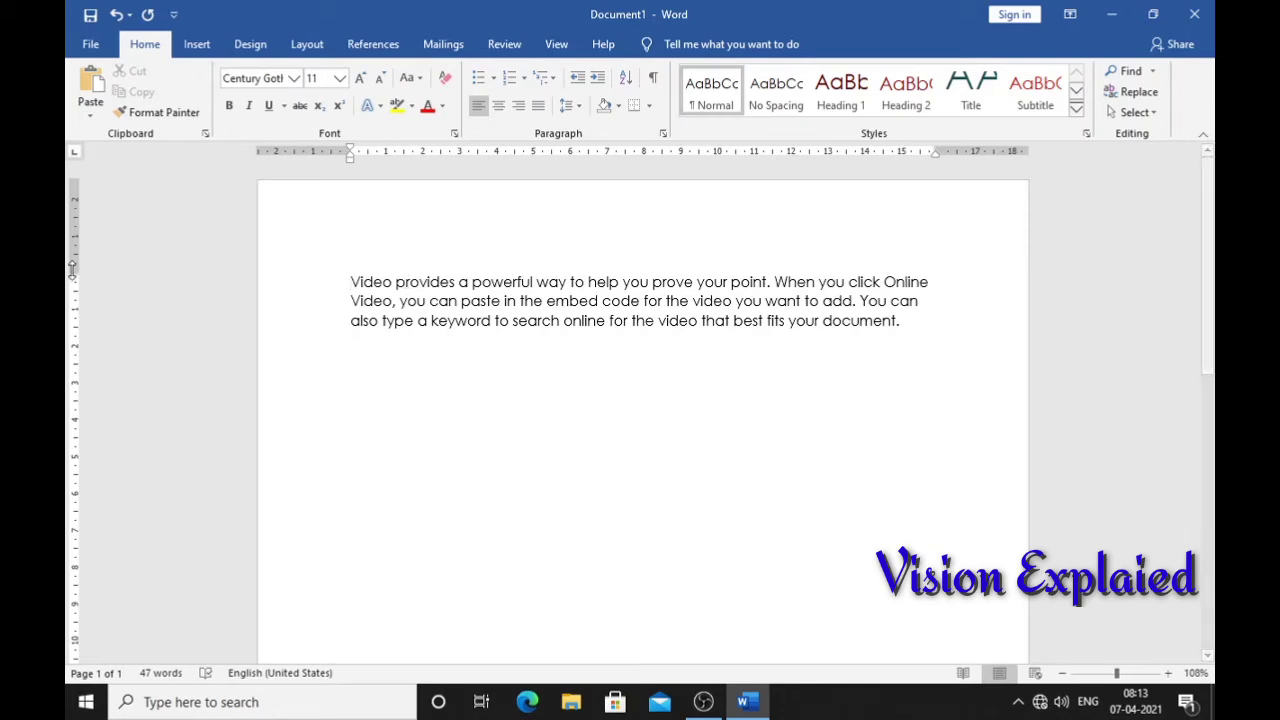
# Increase the sample paragraph's indent by five levels.
pyautogui.click(597, 80)
pyautogui.click(597, 80)
pyautogui.click(597, 80)
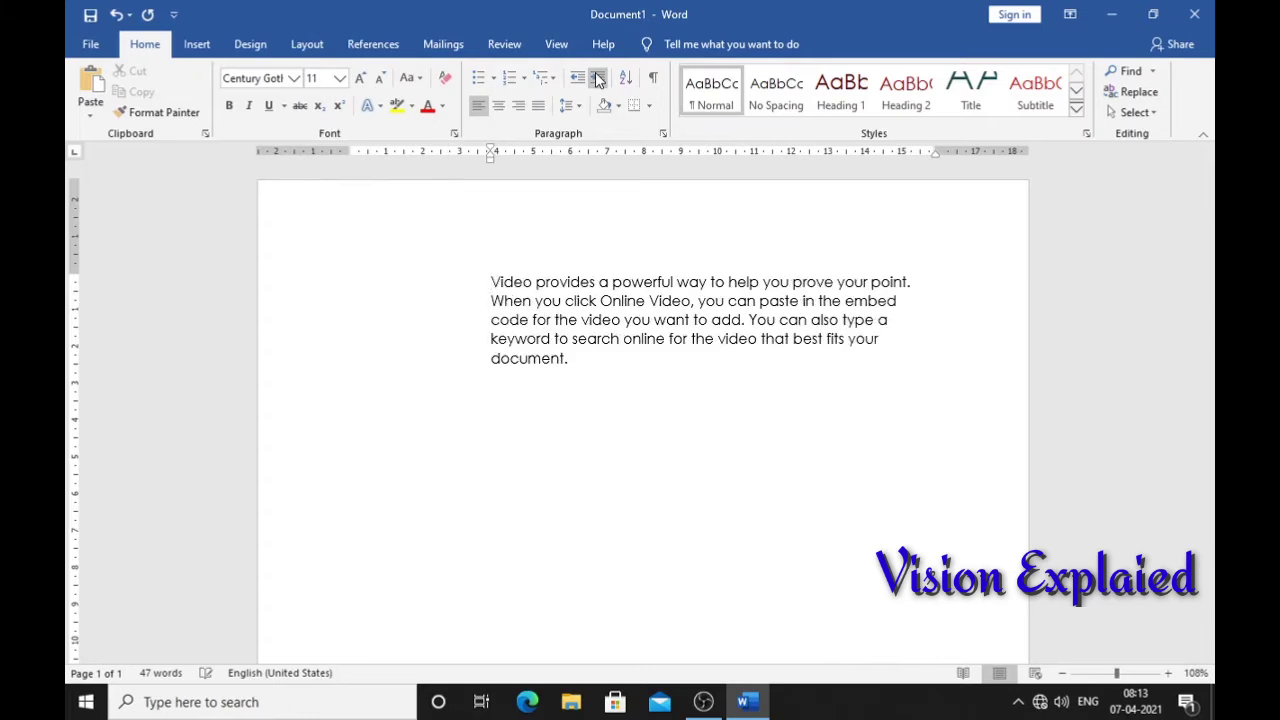
pyautogui.click(597, 80)
pyautogui.click(597, 80)
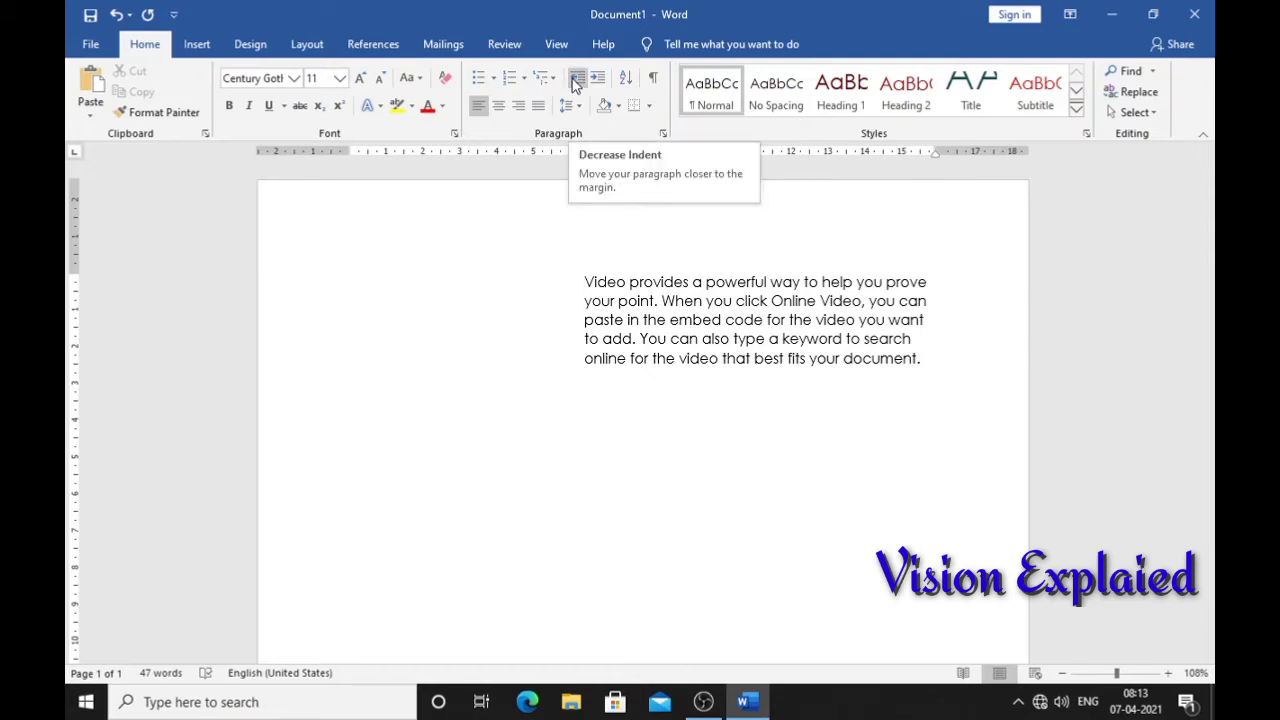
# Decrease the sample paragraph's indent by five levels, back to the page margin.
pyautogui.click(577, 80)
pyautogui.click(577, 80)
pyautogui.click(577, 80)
pyautogui.click(577, 80)
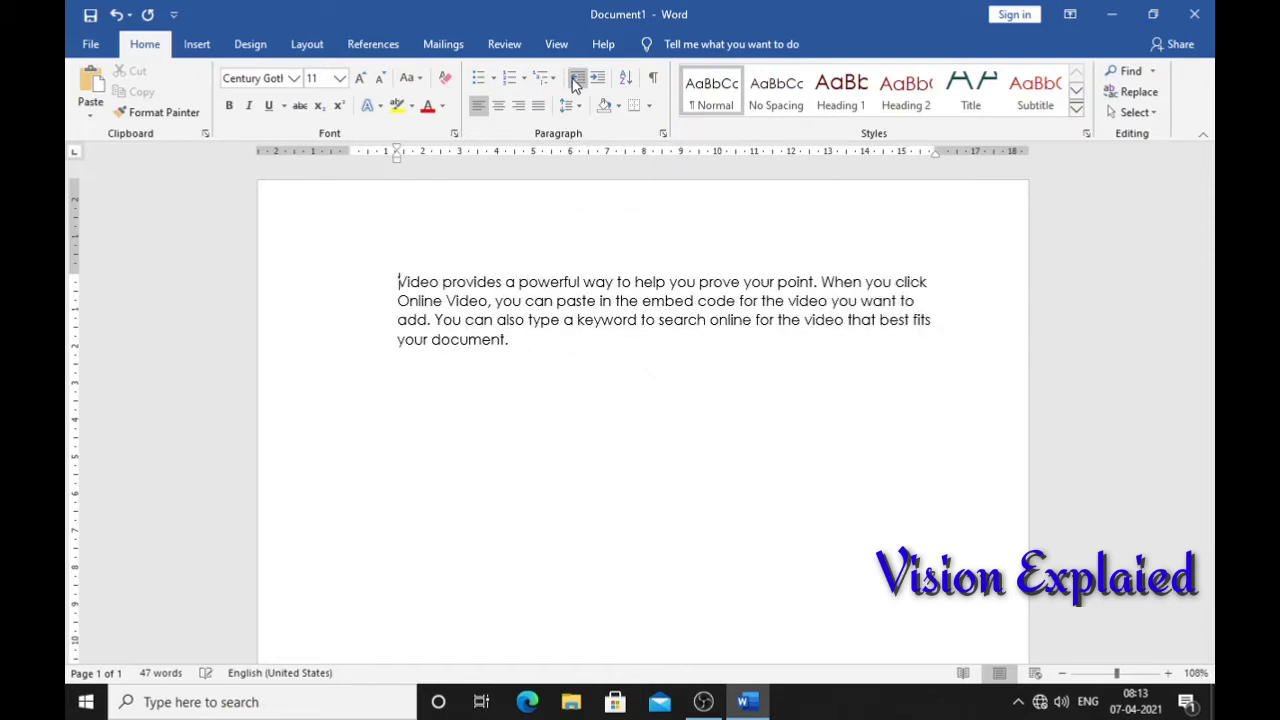
pyautogui.click(577, 80)
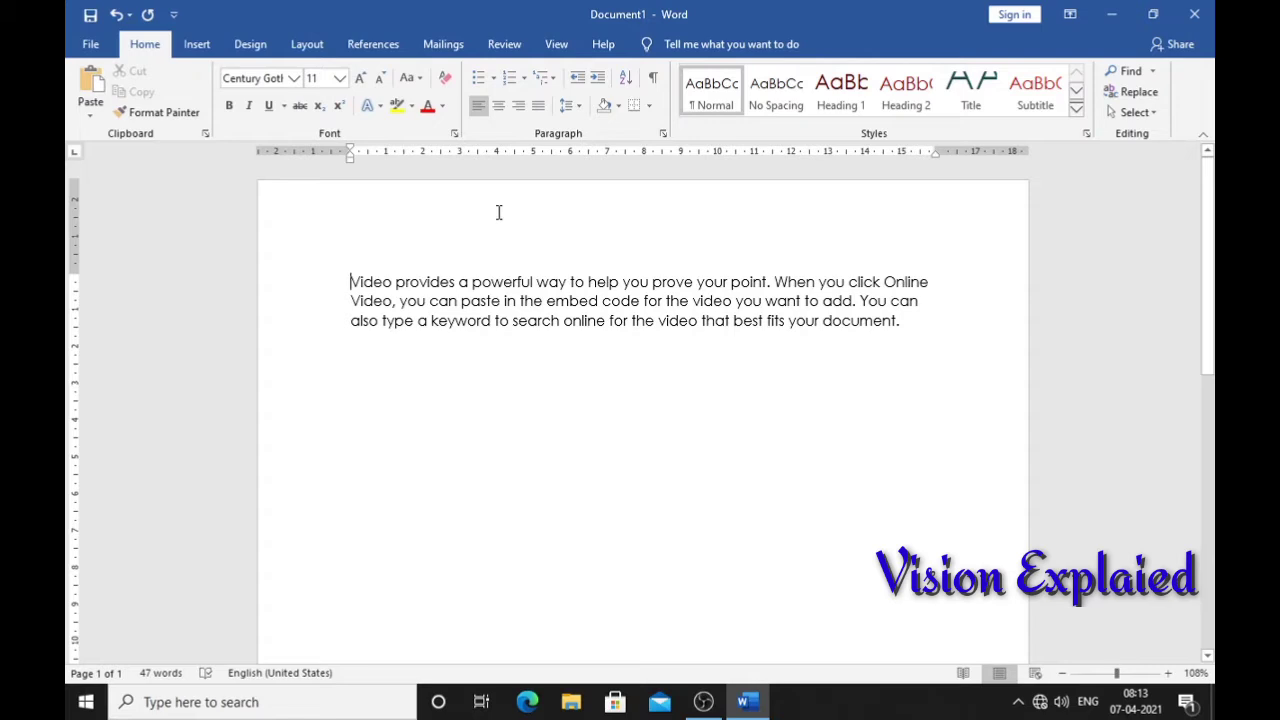
# Replace the sample paragraph with six unsorted sample first names, one per line.
pyautogui.hotkey('ctrl', 'a')
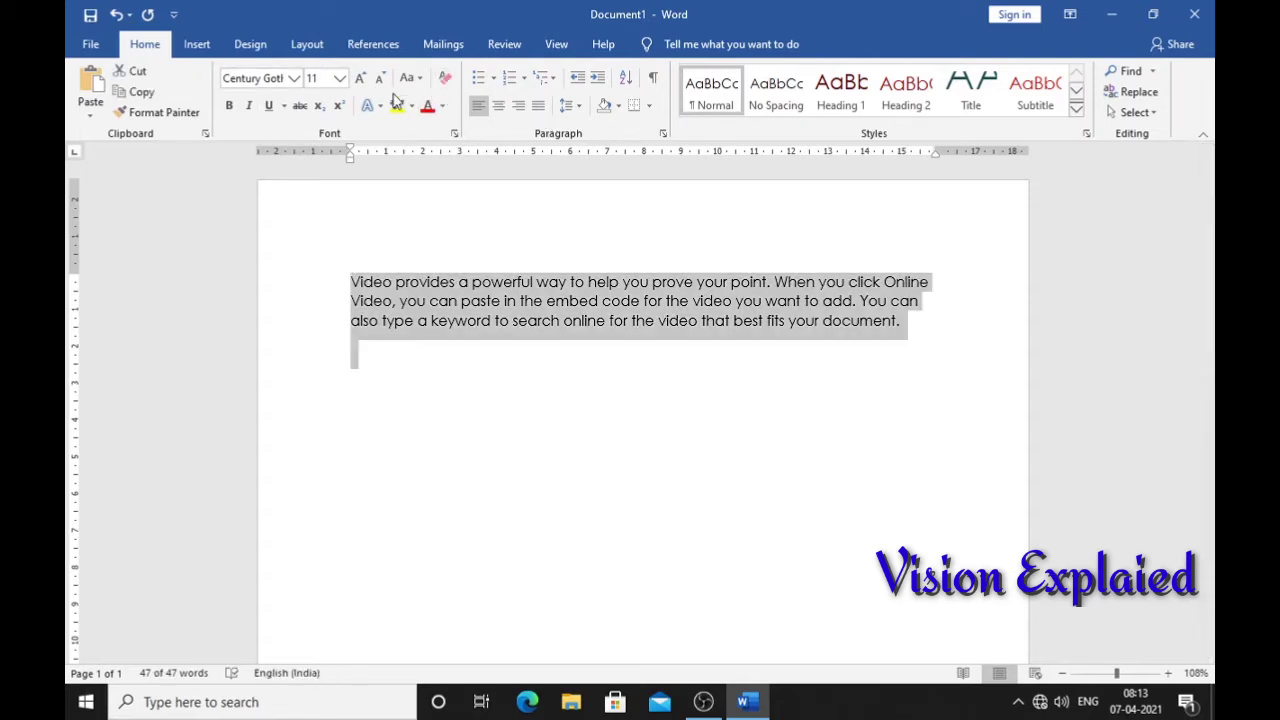
pyautogui.press('Delete')
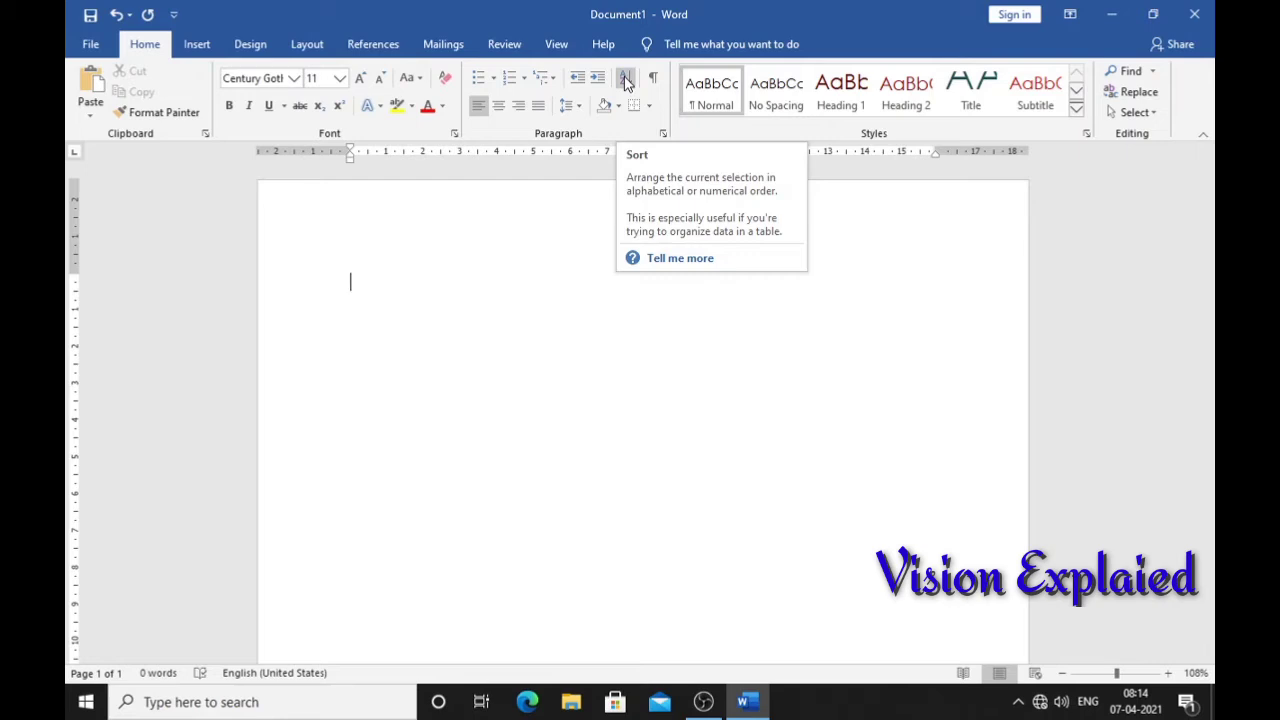
pyautogui.write('a')
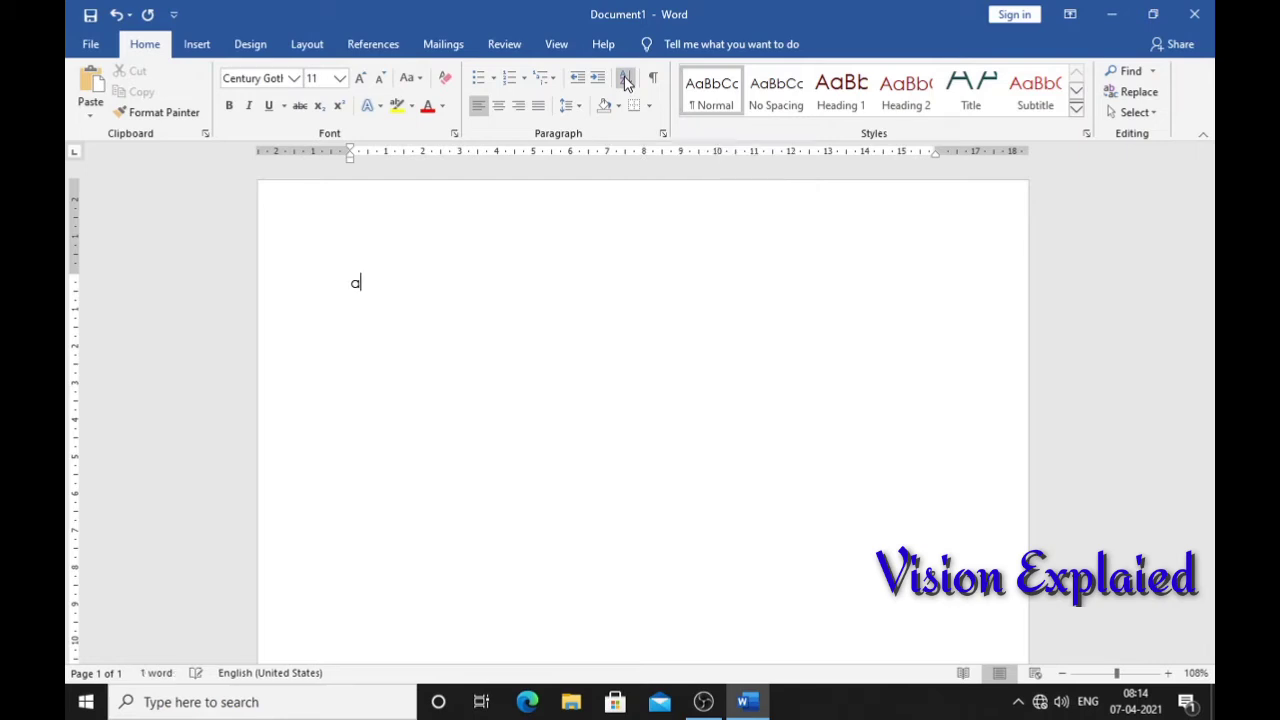
pyautogui.write('kash')
pyautogui.press('Return')
pyautogui.write('vik')
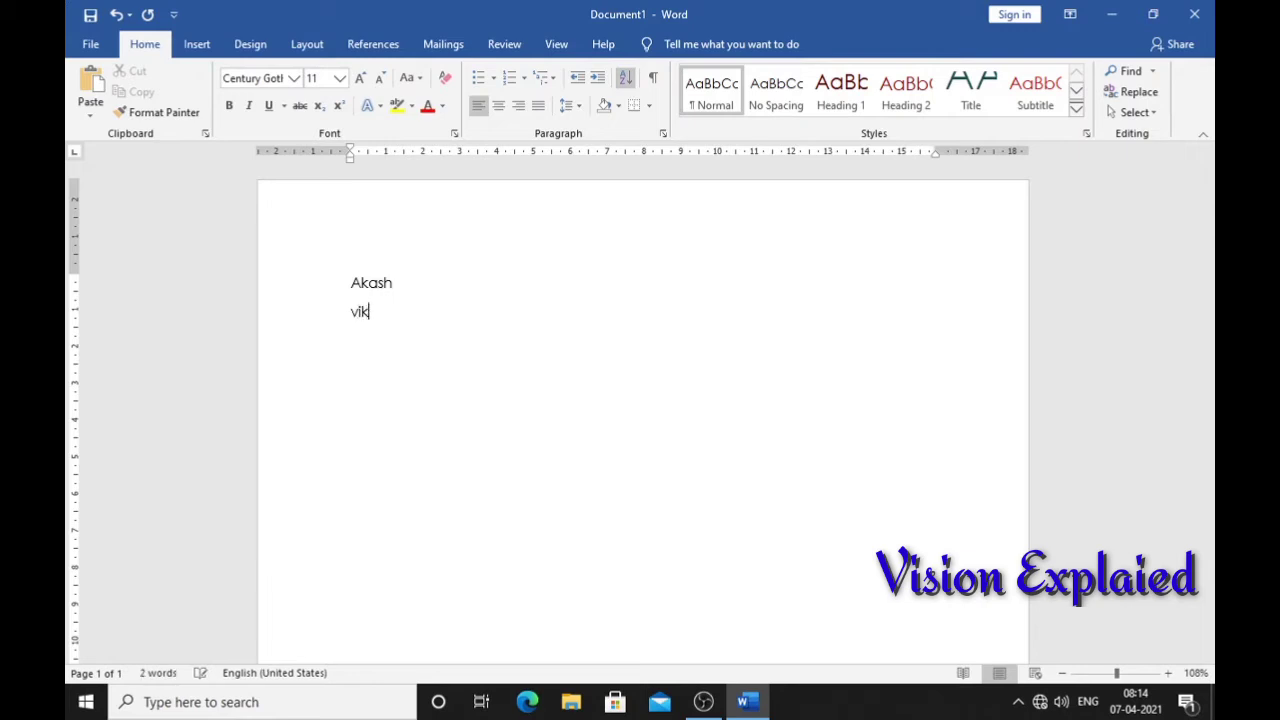
pyautogui.write('ash')
pyautogui.press('Return')
pyautogui.write('prakash')
pyautogui.press('Return')
pyautogui.write('ma')
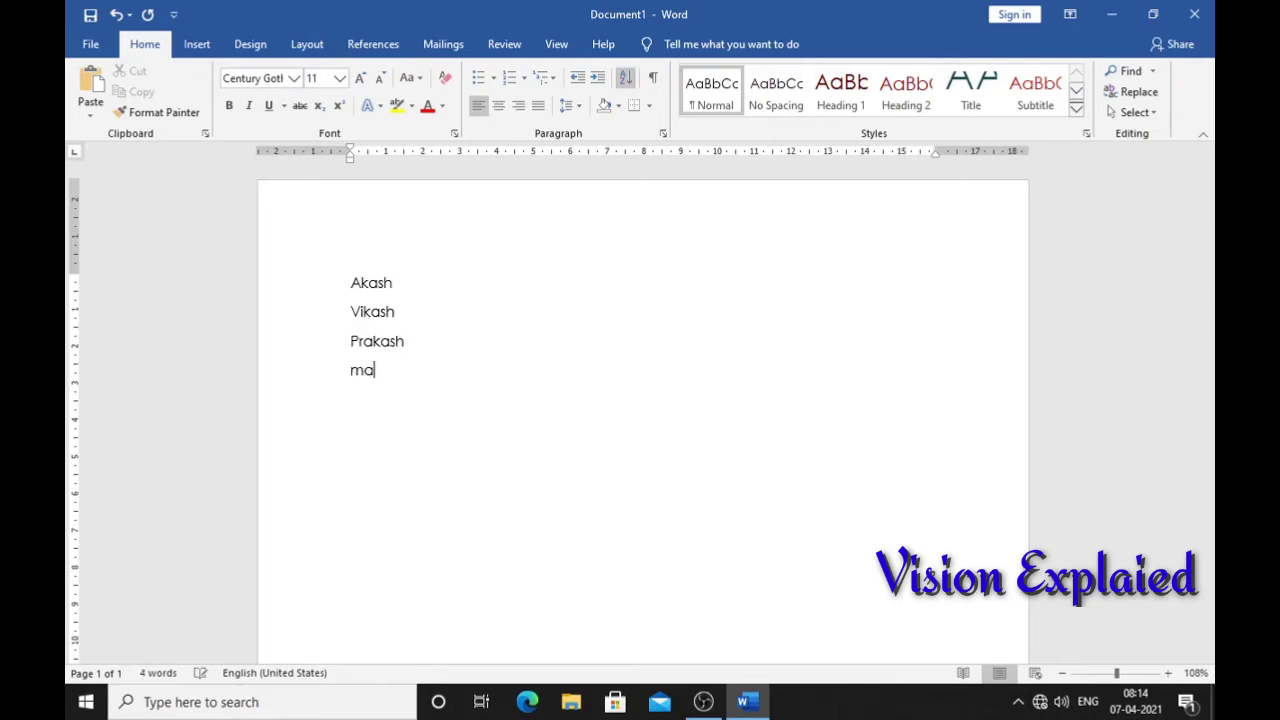
pyautogui.write('hesh')
pyautogui.press('Return')
pyautogui.write('suresh')
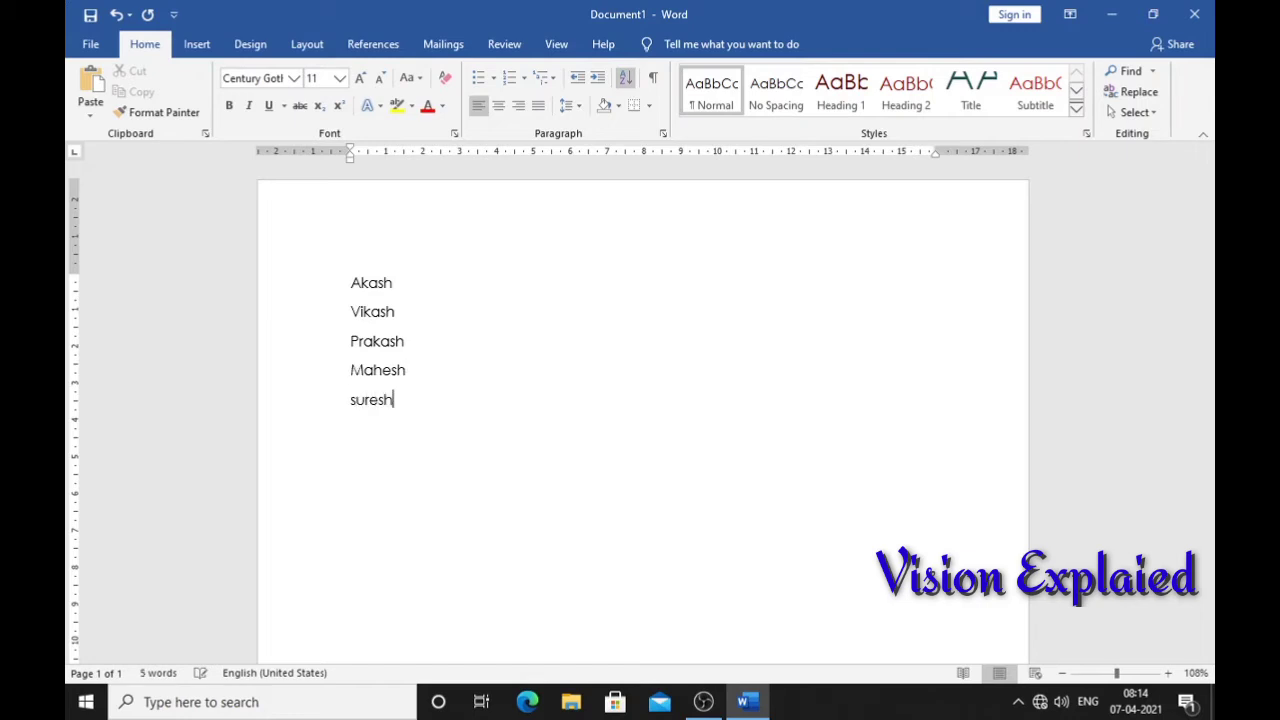
pyautogui.press('Return')
pyautogui.write('ashish')
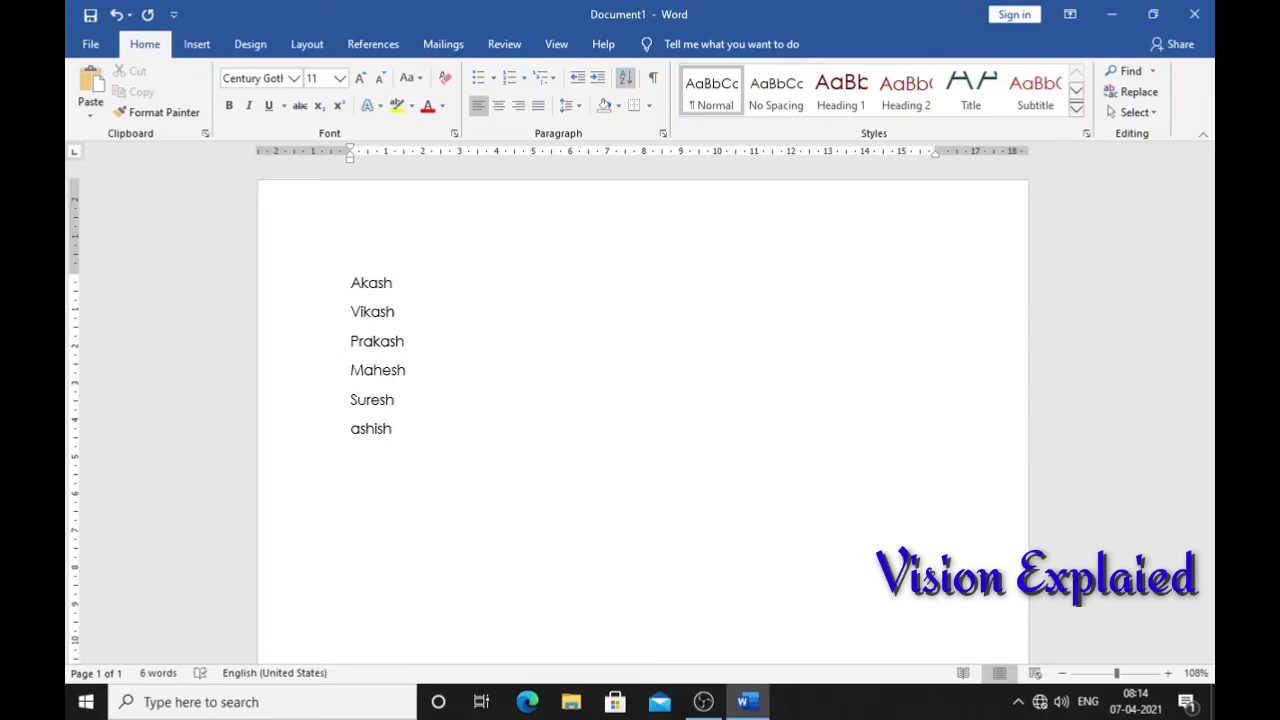
# Sort all the names by paragraphs as text in ascending order, with no header row.
pyautogui.hotkey('ctrl', 'a')
pyautogui.click(625, 77)
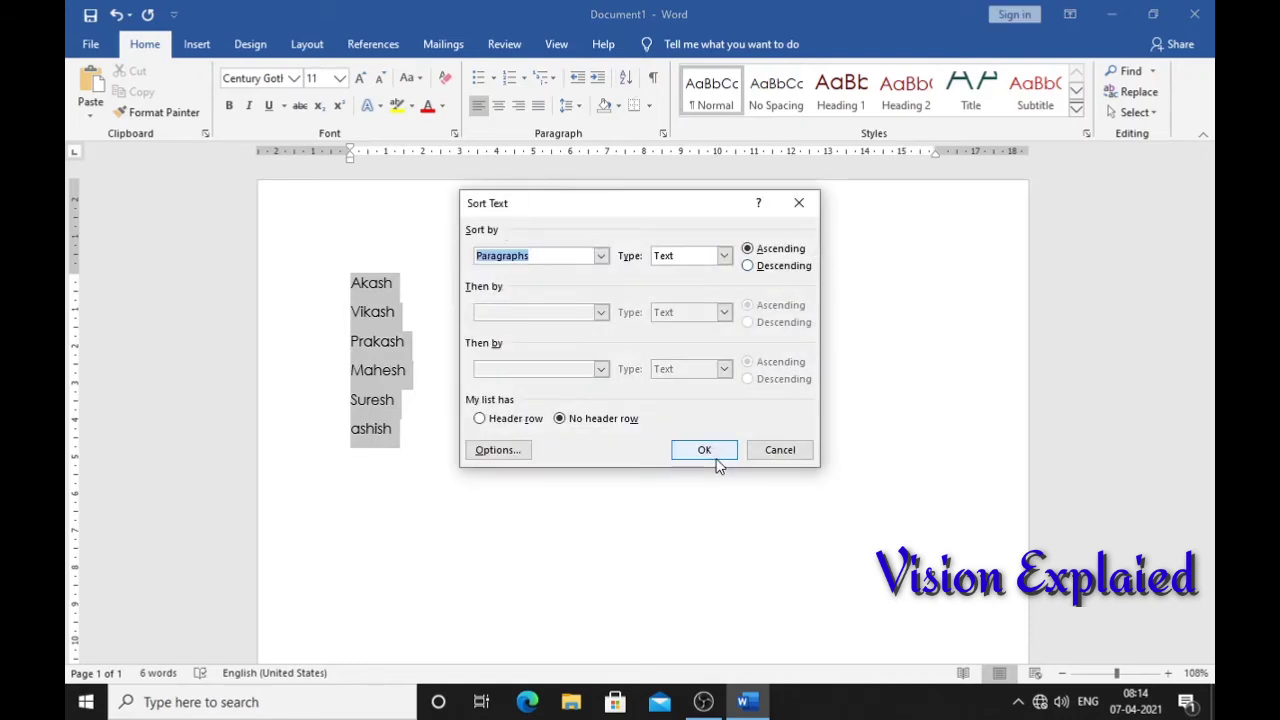
pyautogui.click(716, 452)
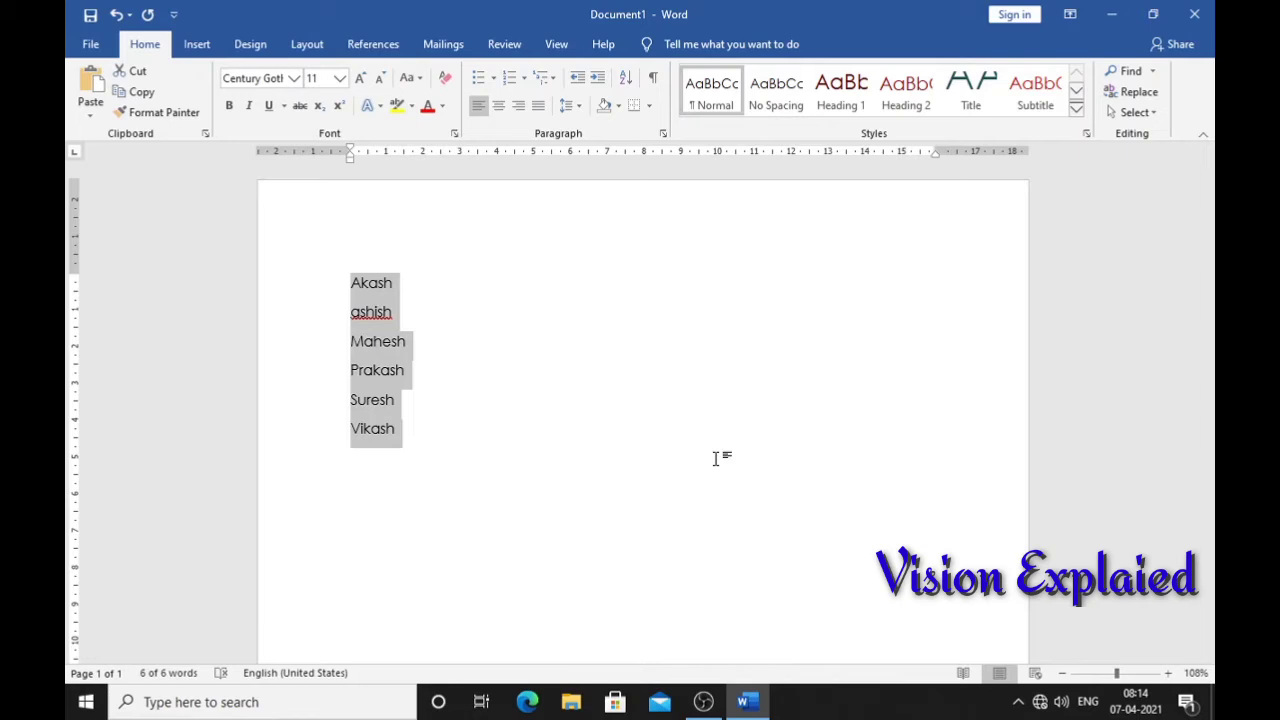
# Re-sort the names by paragraphs as text in descending order.
pyautogui.click(625, 78)
pyautogui.click(782, 266)
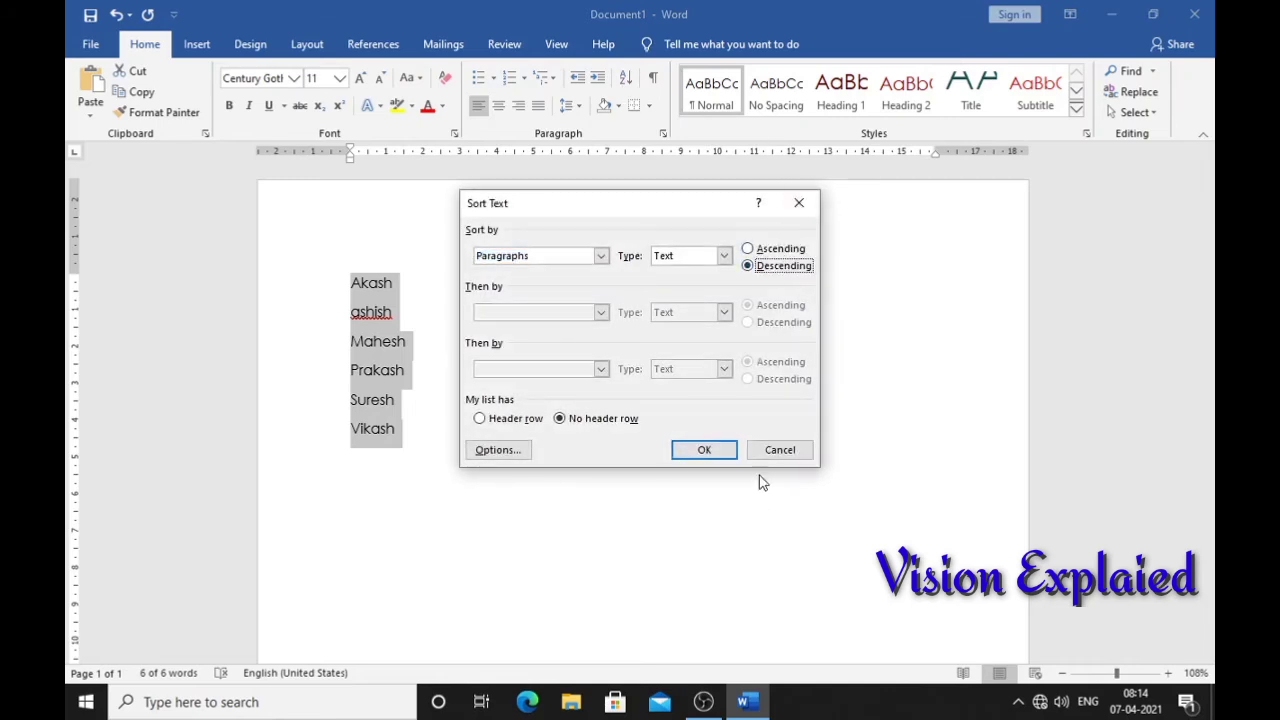
pyautogui.click(704, 452)
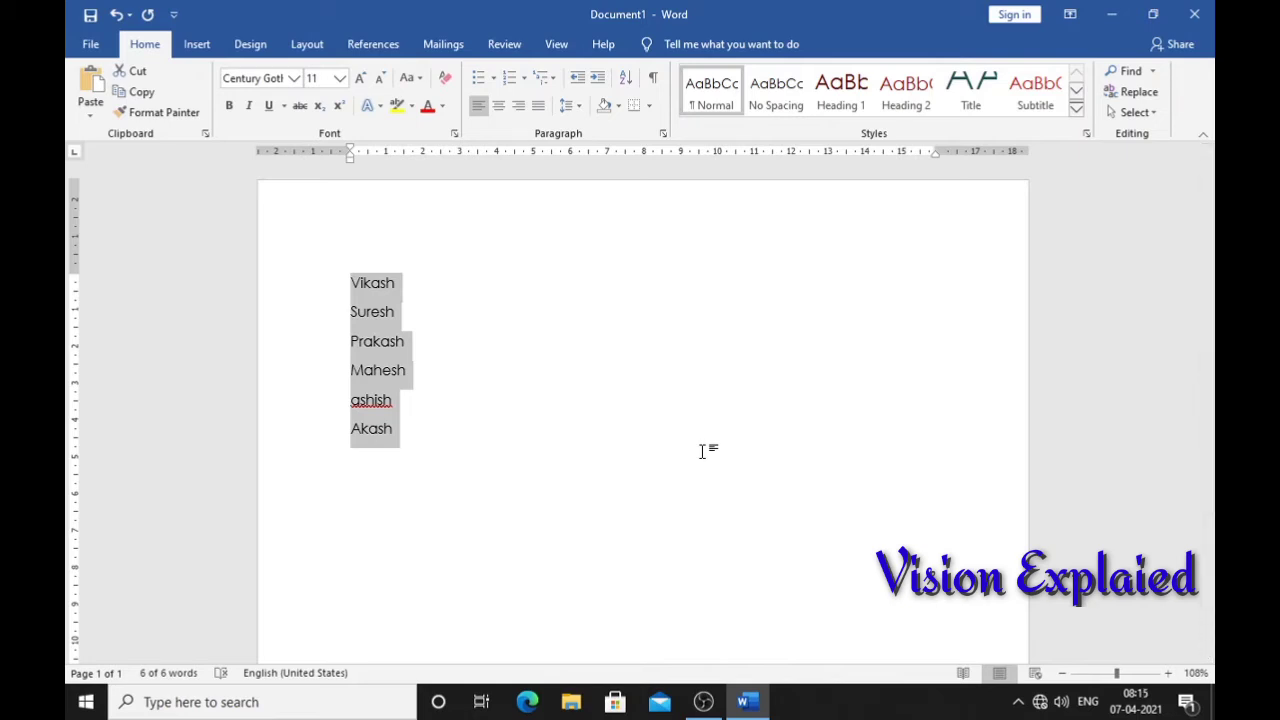
# Replace the sorted list with a single sample first name in lowercase.
pyautogui.press('Delete')
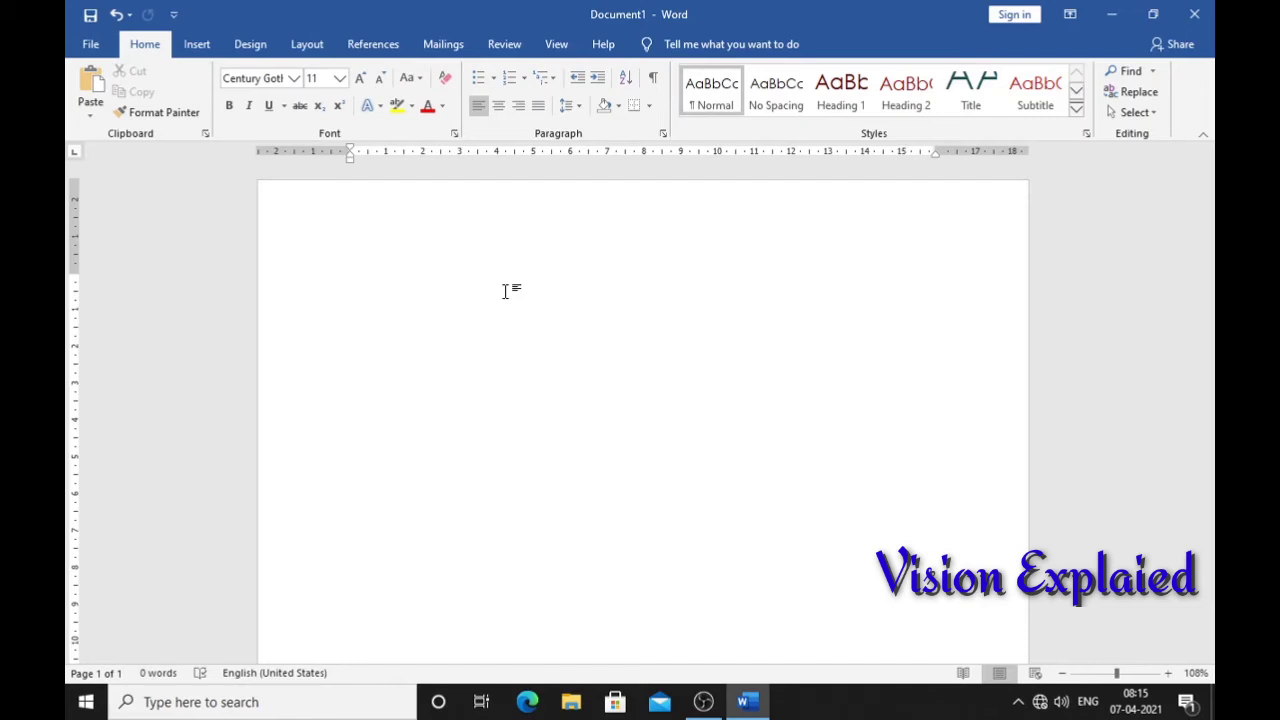
pyautogui.write('mahr')
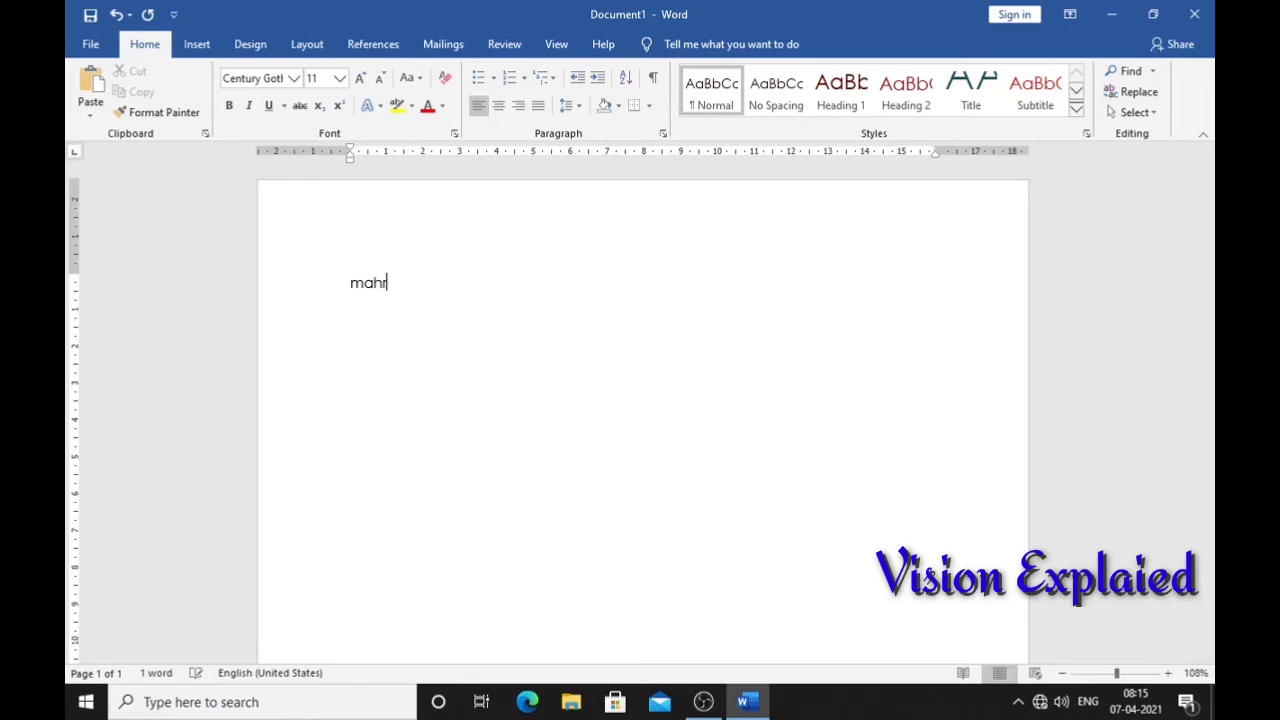
pyautogui.press('BackSpace')
pyautogui.write('esh')
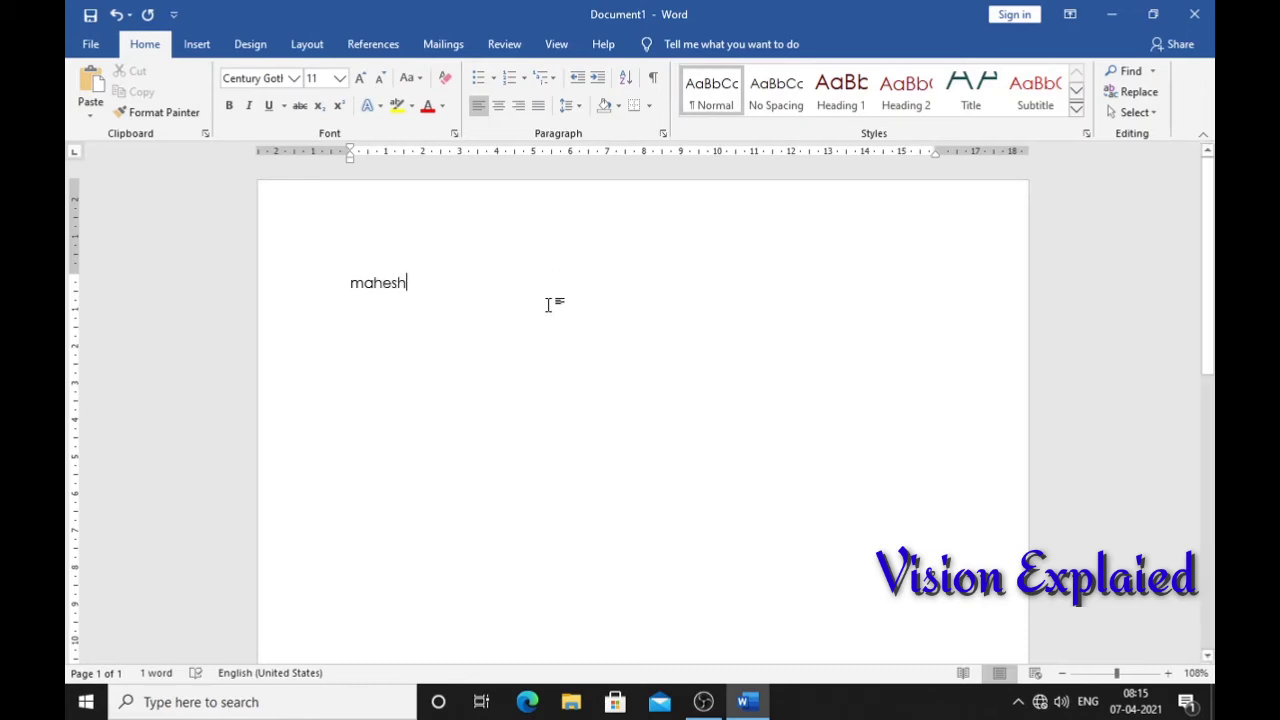
# Apply the Hidden font effect to the sample name and turn on the display of formatting marks.
pyautogui.click(288, 276)
pyautogui.click(455, 134)
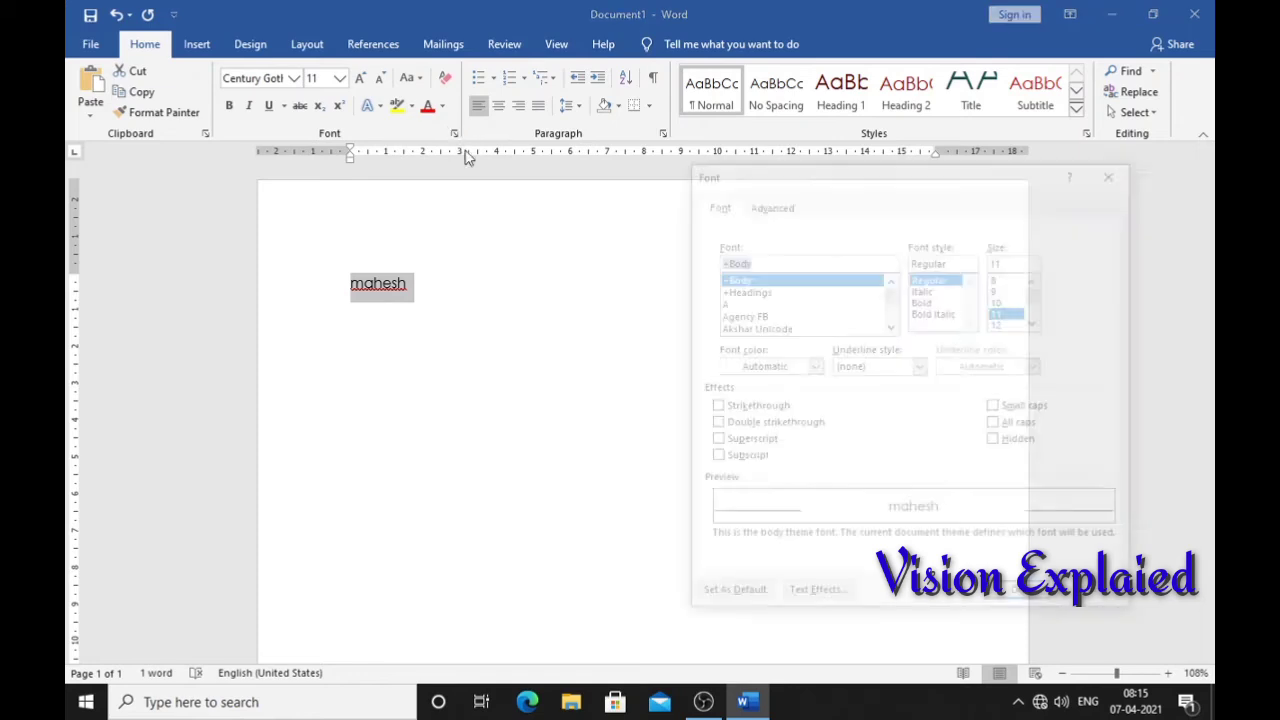
pyautogui.click(997, 441)
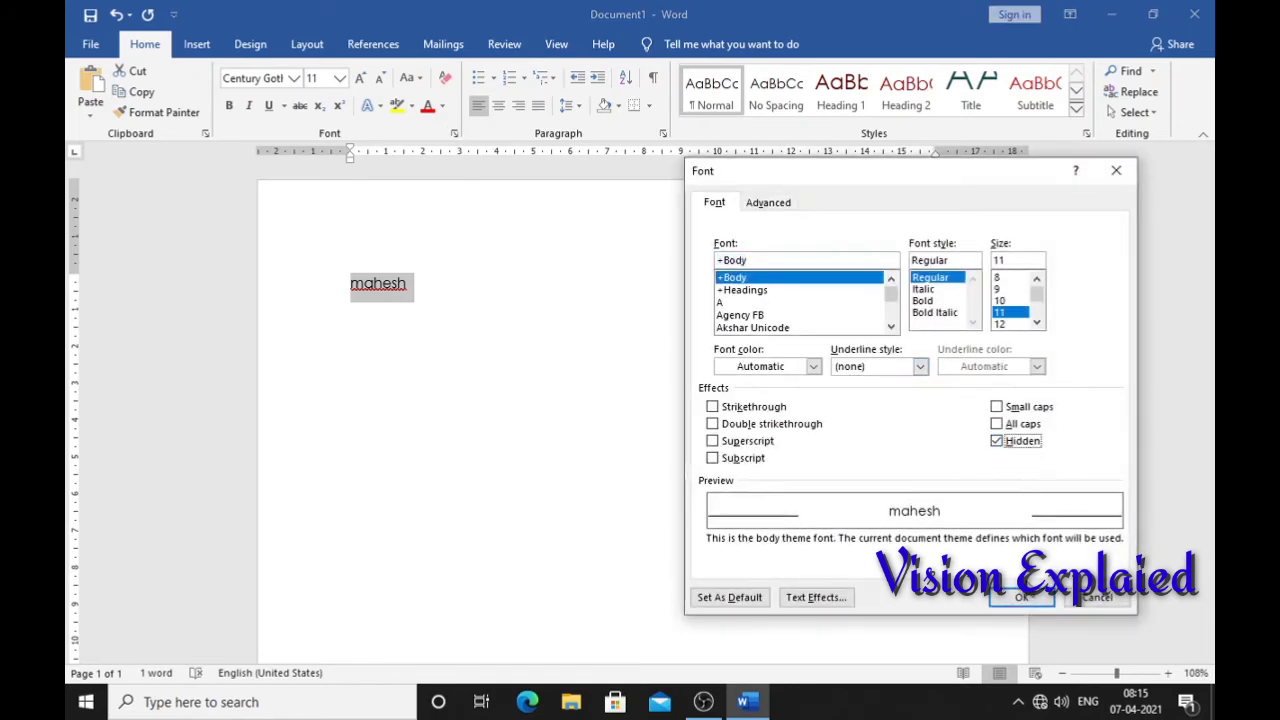
pyautogui.click(1021, 597)
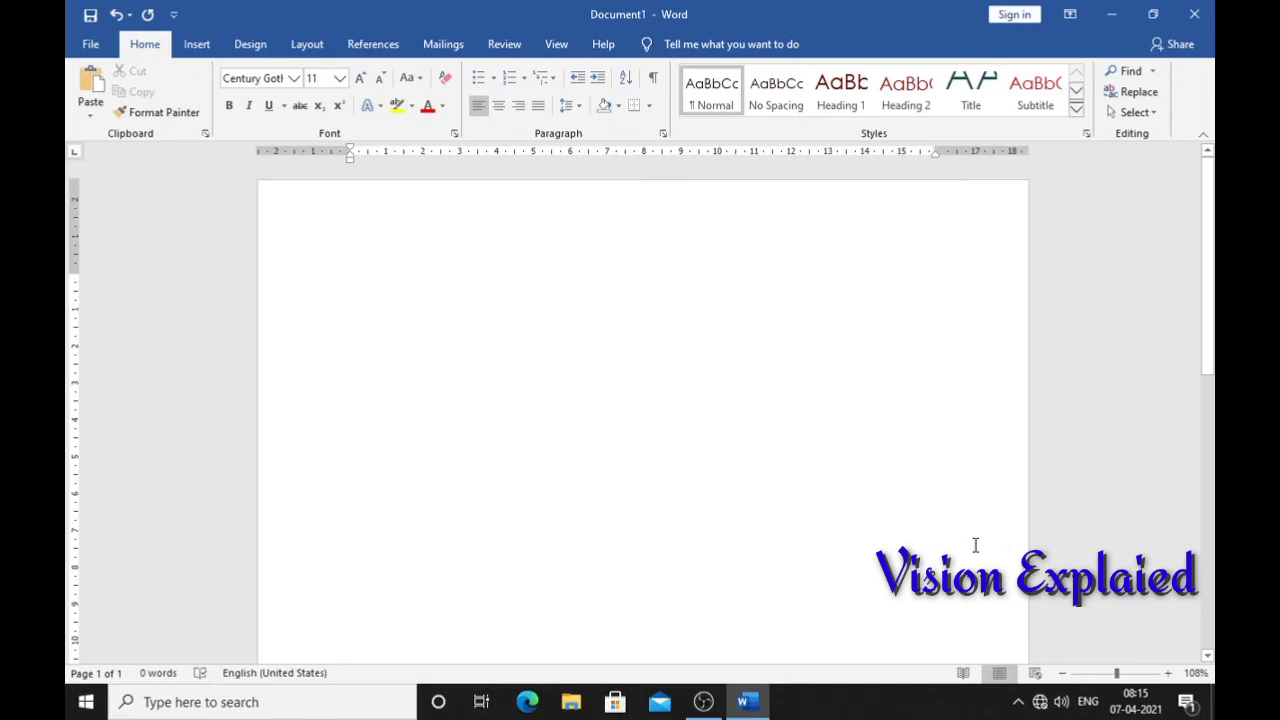
pyautogui.click(655, 77)
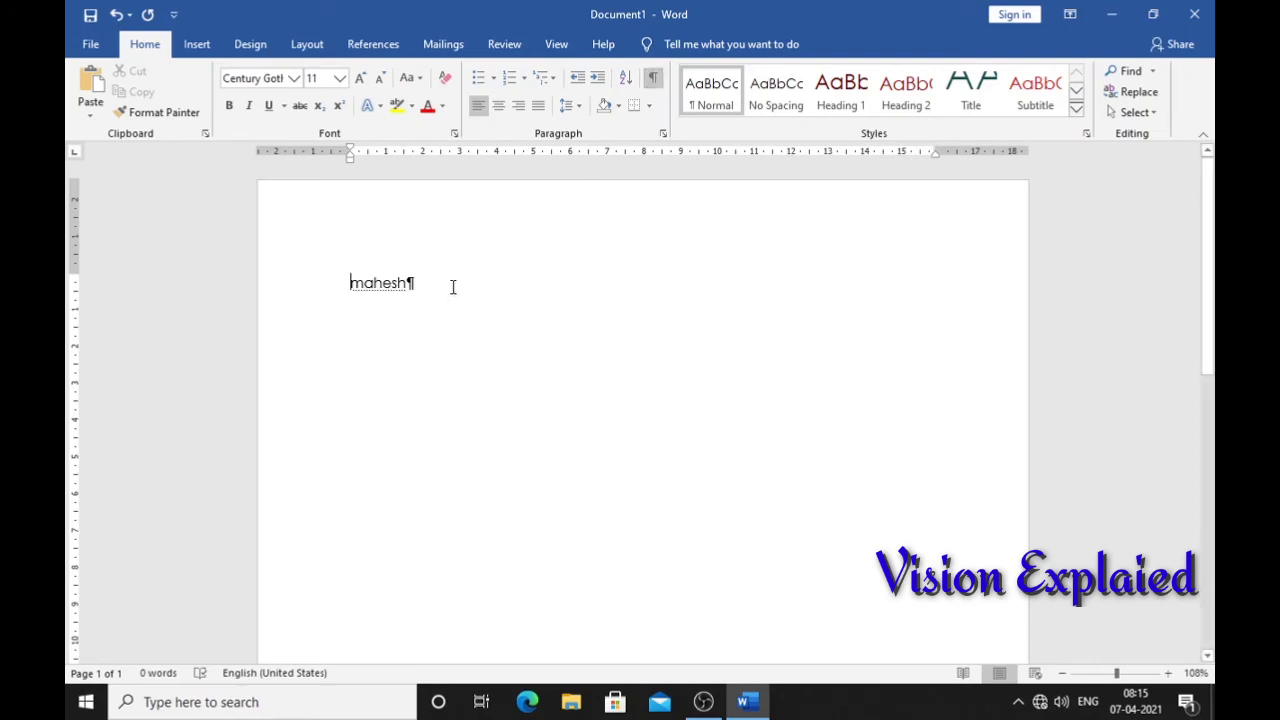
# Remove the Hidden font effect from the sample name and turn off the formatting marks.
pyautogui.moveTo(451, 286); pyautogui.dragTo(311, 280)
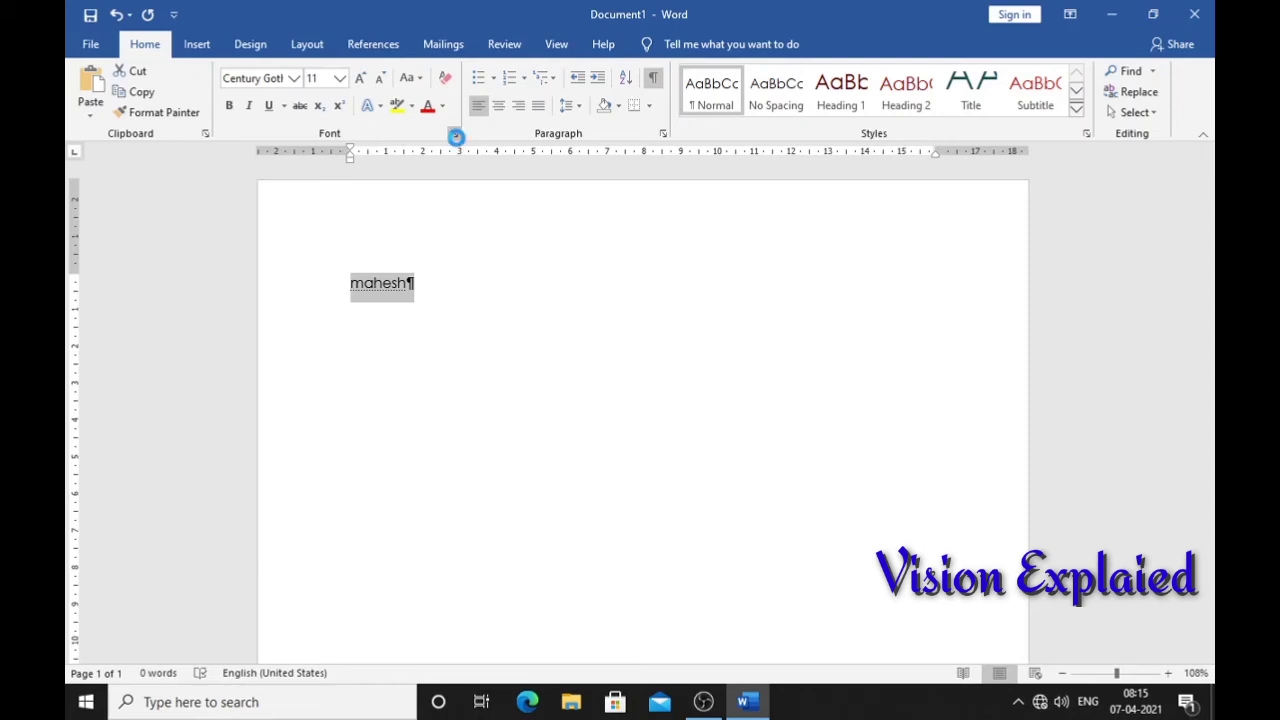
pyautogui.click(454, 134)
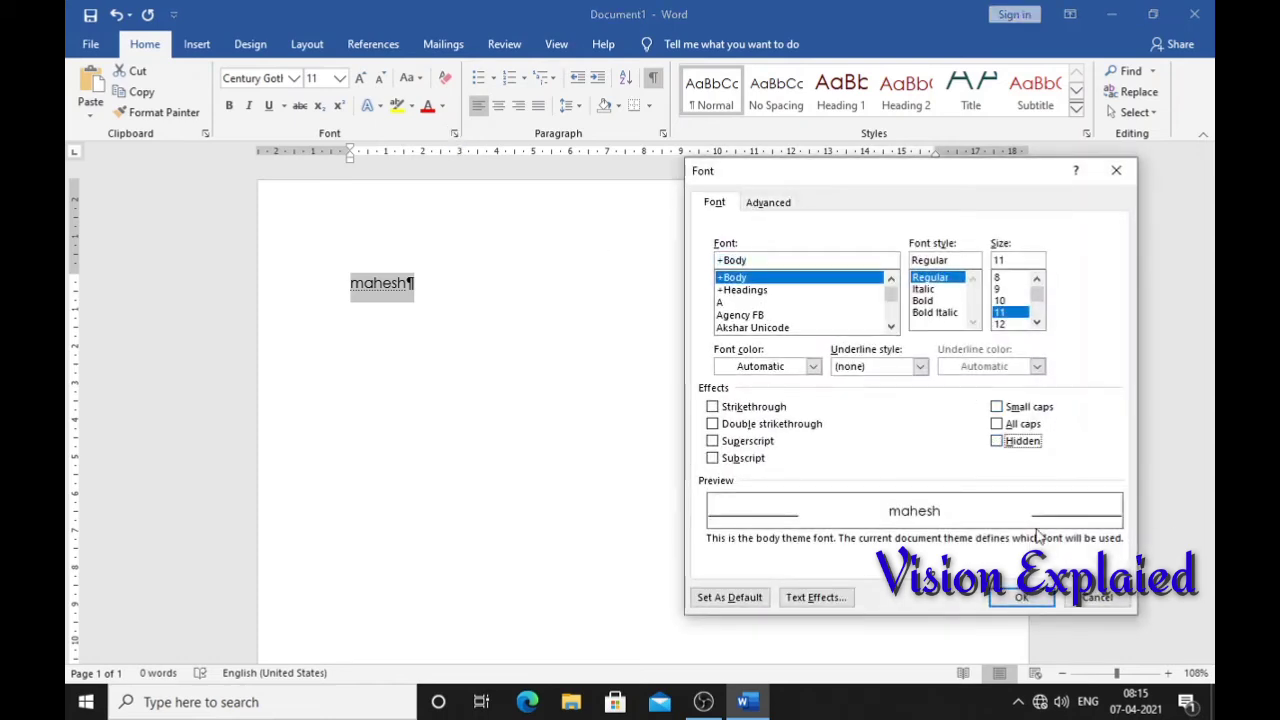
pyautogui.click(1021, 597)
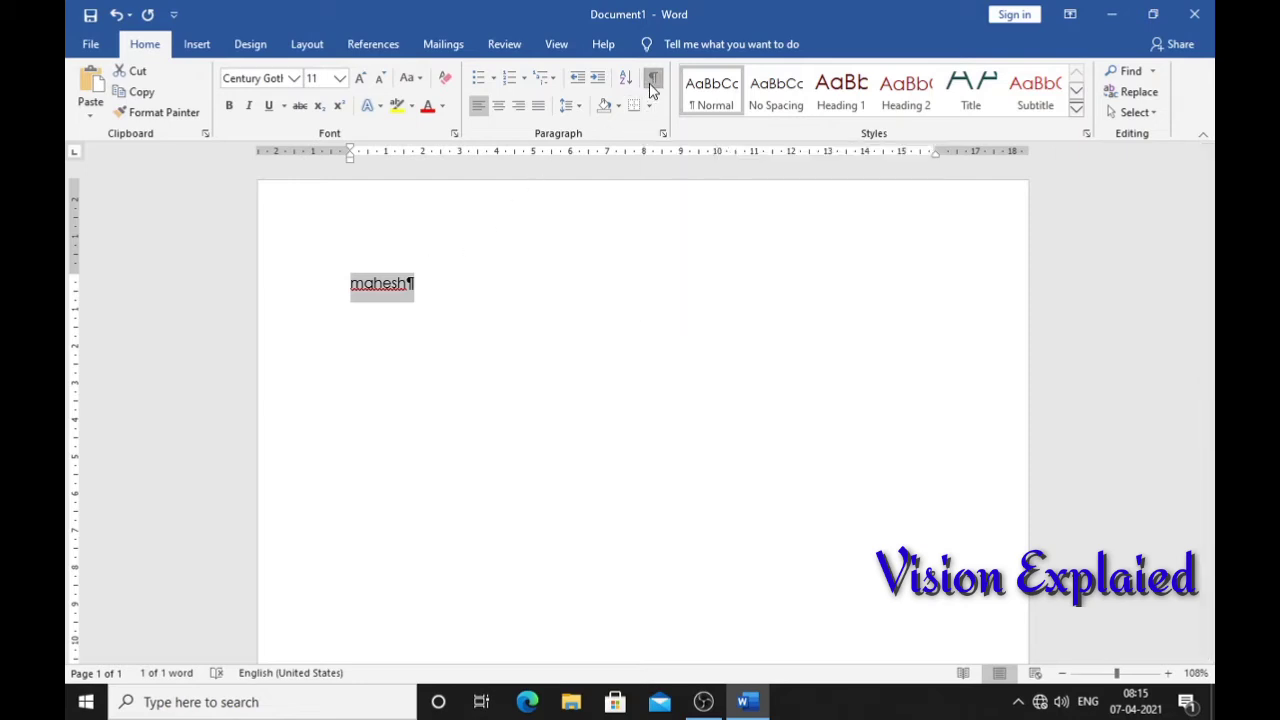
pyautogui.click(652, 88)
pyautogui.click(525, 300)
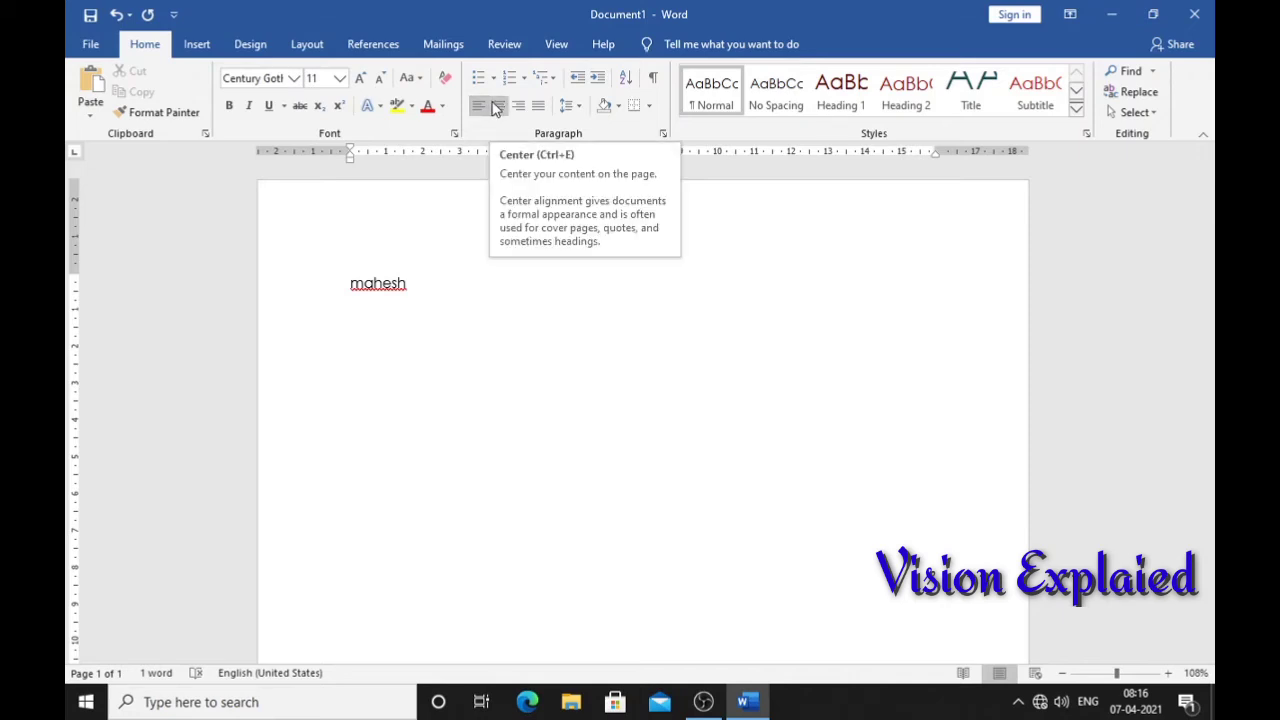
# Delete the existing text and enter the same sample first name again in lowercase.
pyautogui.moveTo(462, 299); pyautogui.dragTo(69, 215)
pyautogui.press('BackSpace')
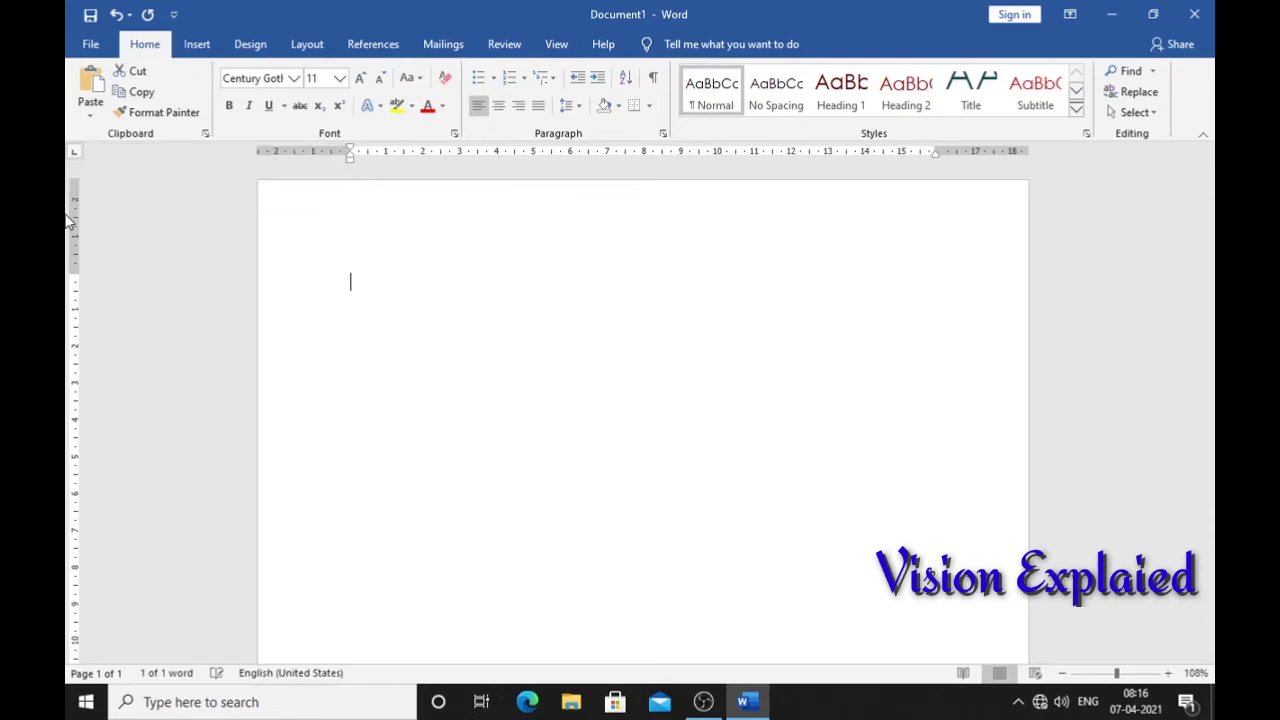
pyautogui.write('ma')
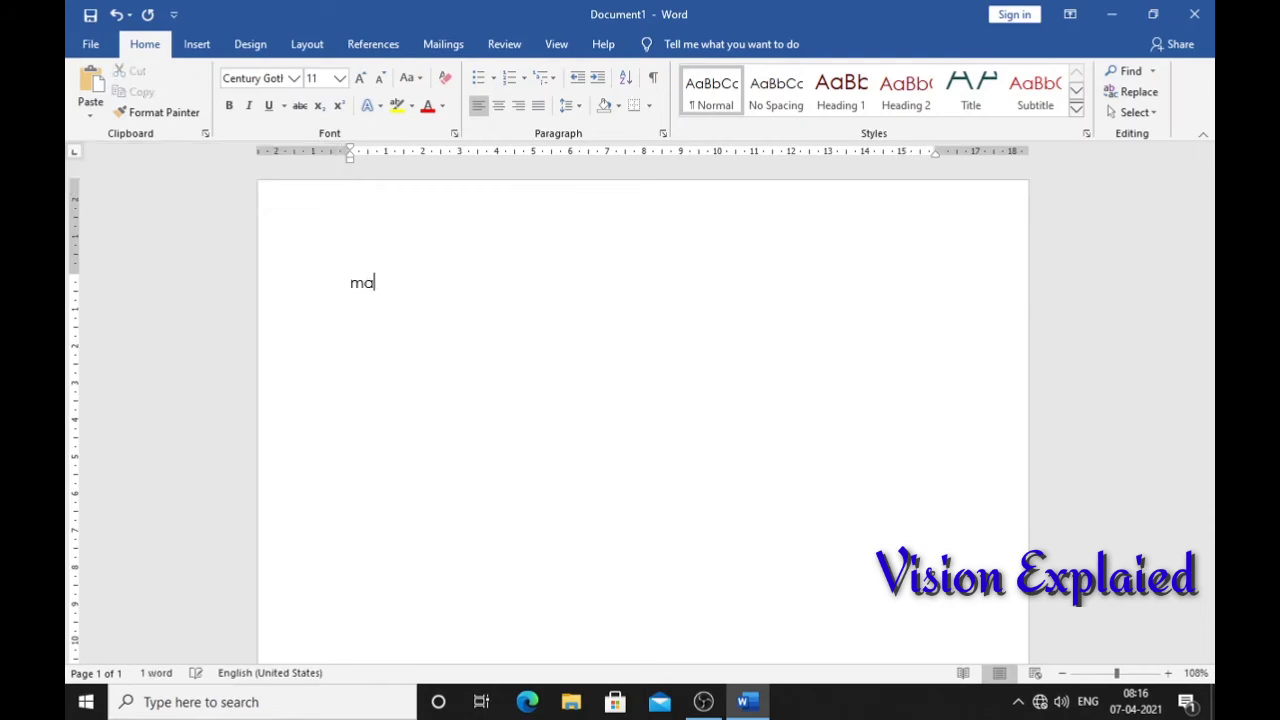
pyautogui.write('hesh')
# Try right and left alignment on the sample name, ending with it centered.
pyautogui.moveTo(405, 290); pyautogui.dragTo(291, 286)
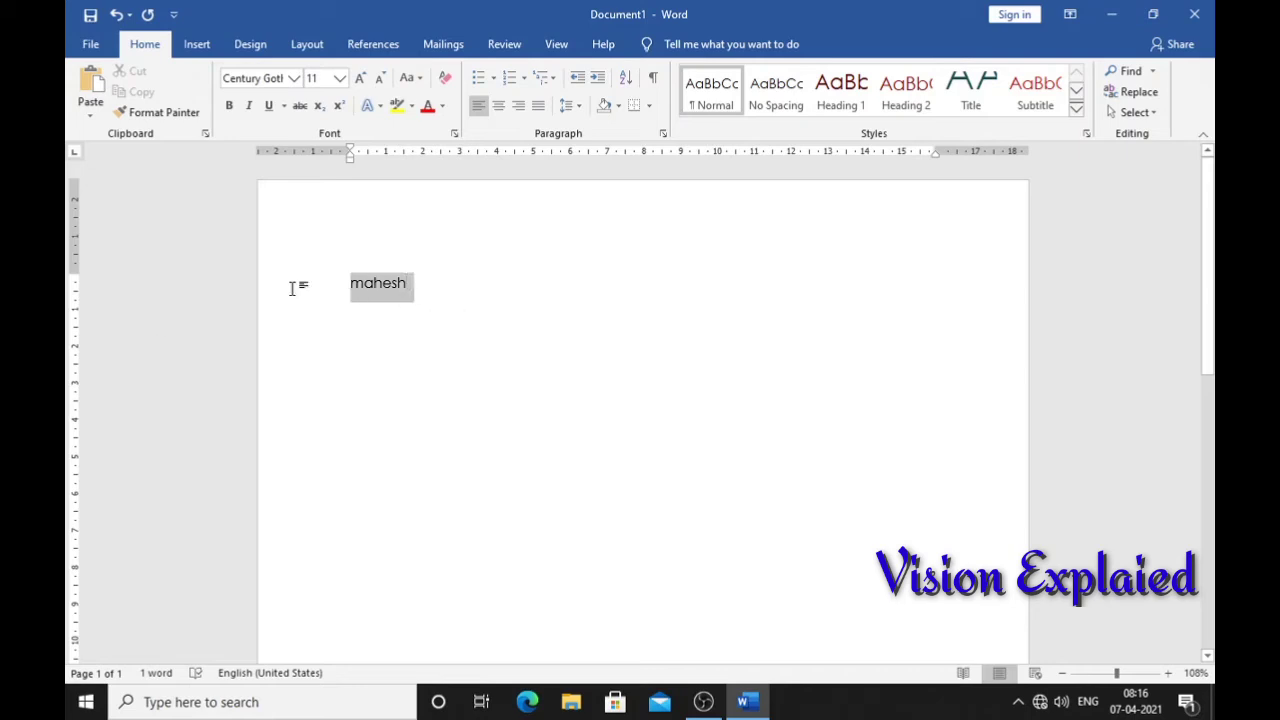
pyautogui.click(519, 106)
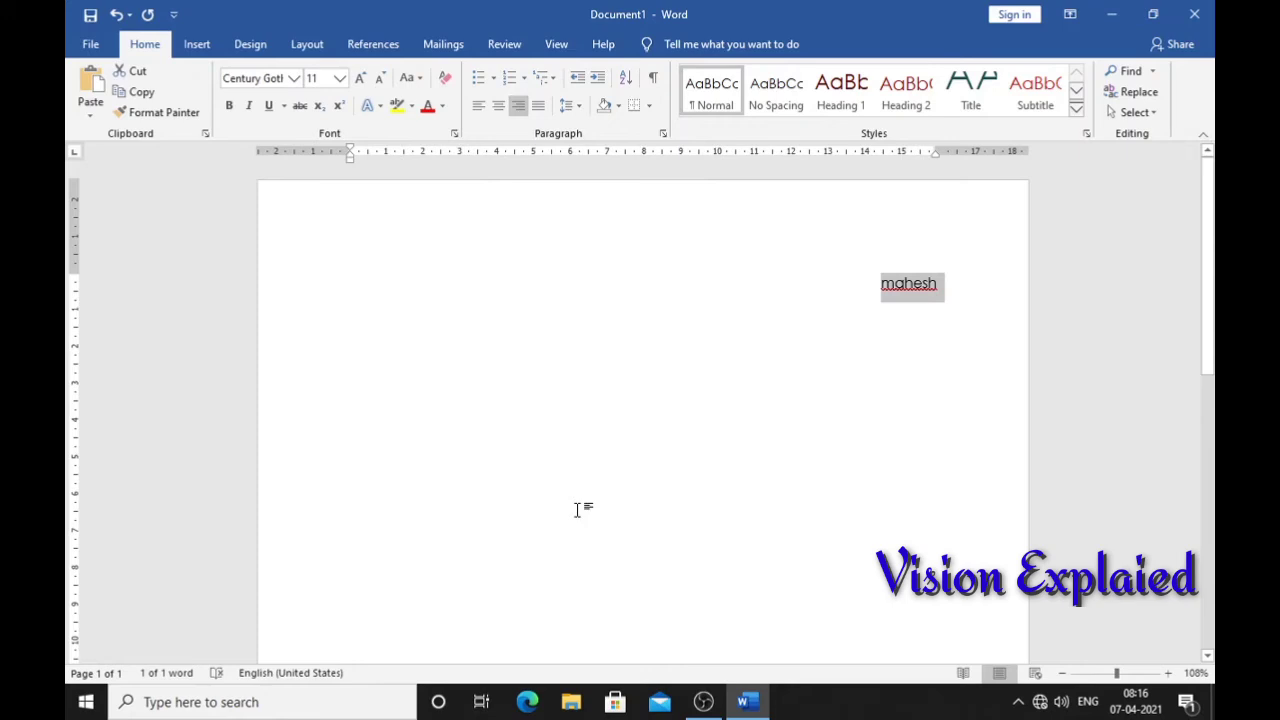
pyautogui.click(477, 108)
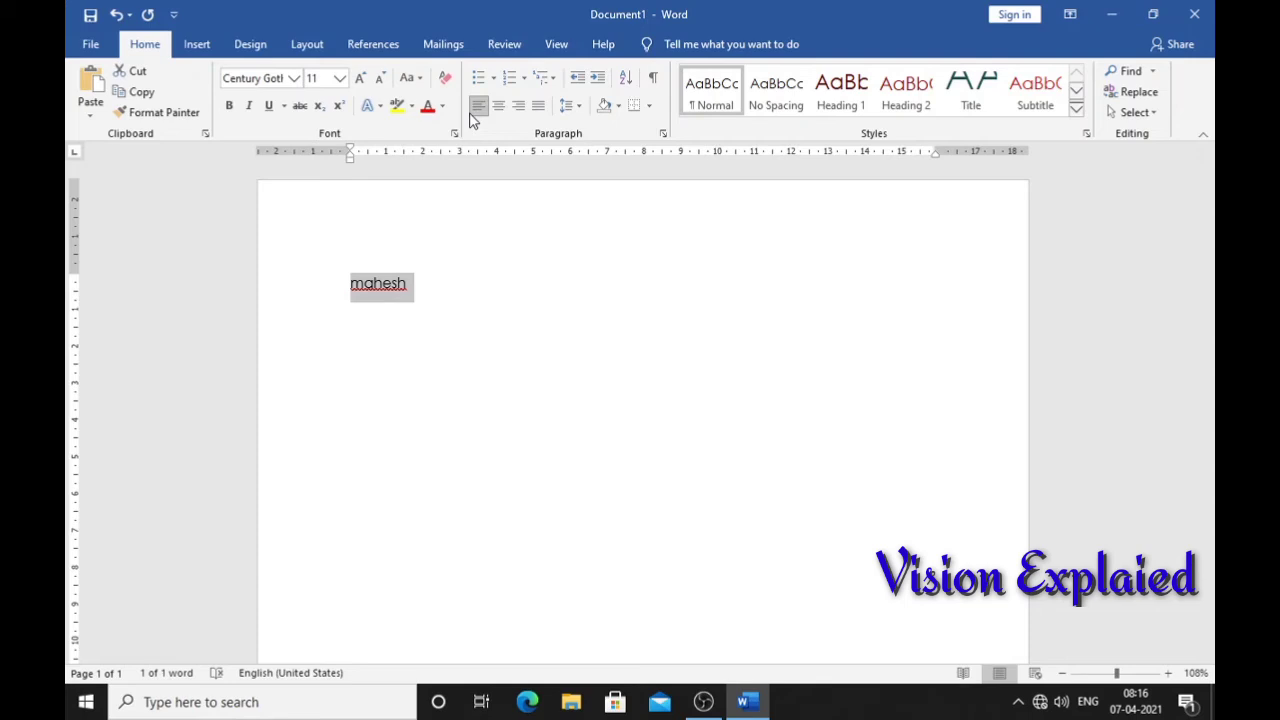
pyautogui.click(491, 108)
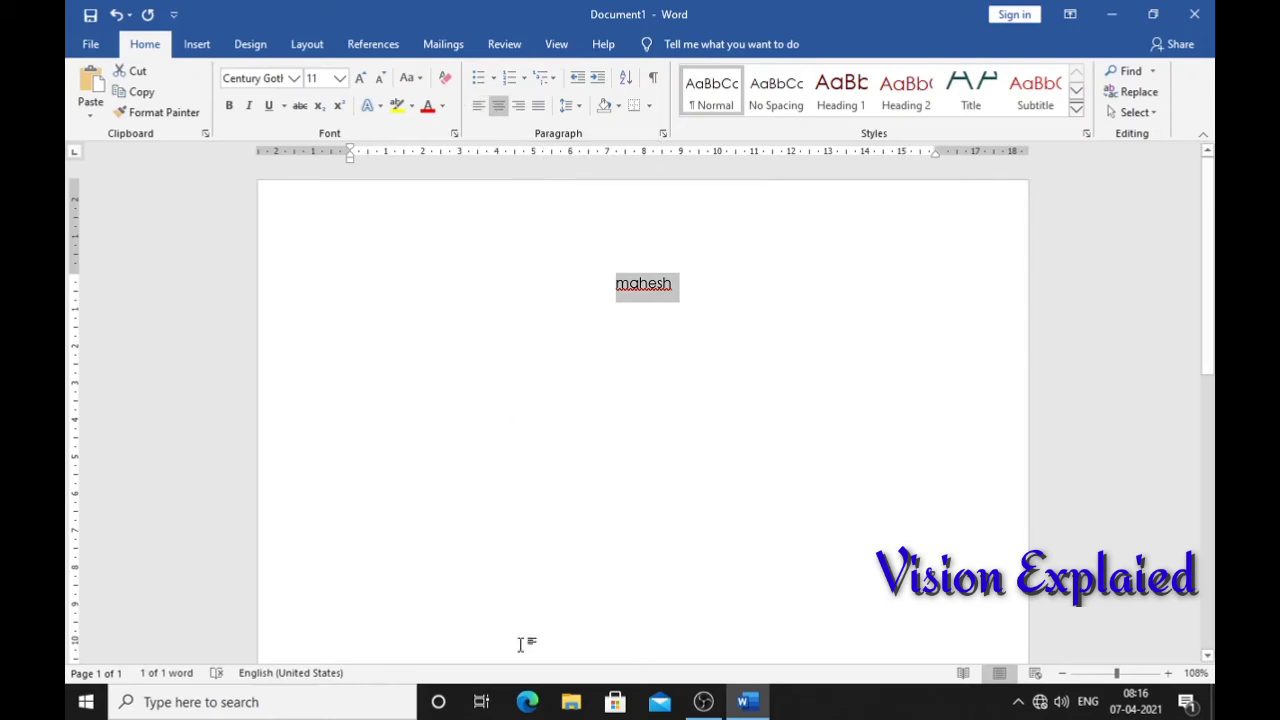
# Replace the sample name with one paragraph of placeholder text generated by =rand(1).
pyautogui.press('Delete')
pyautogui.write('=')
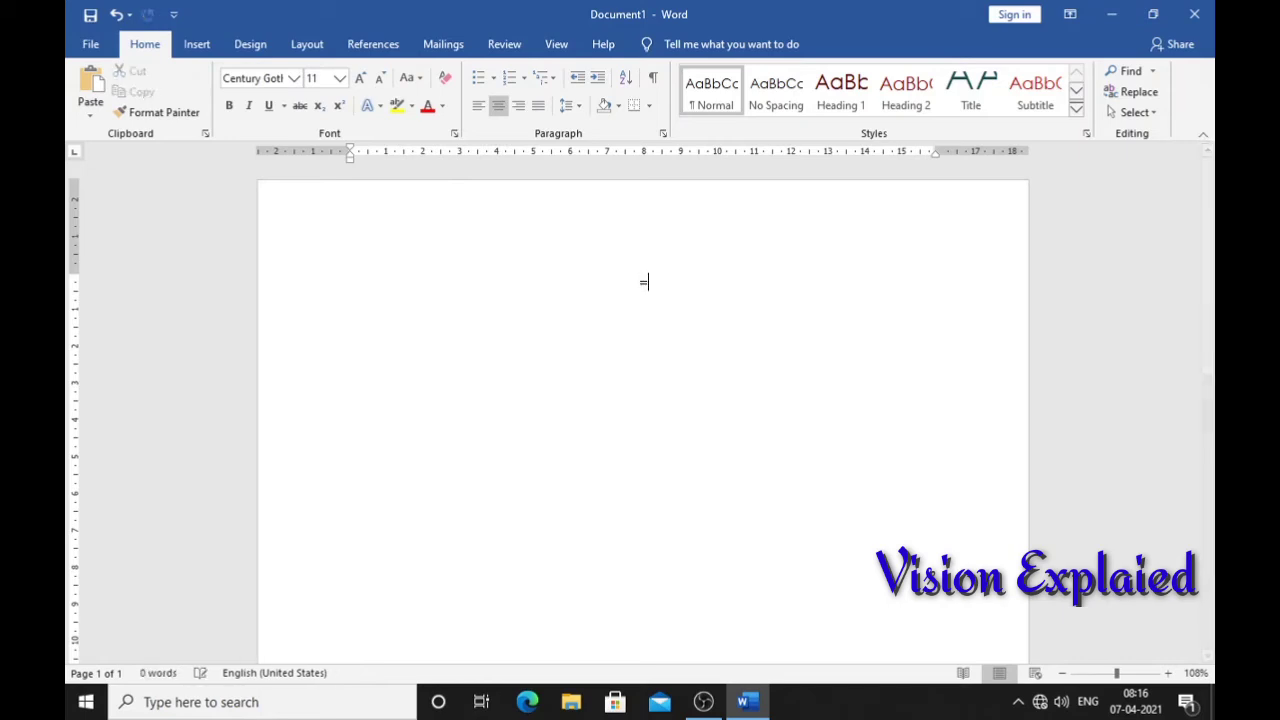
pyautogui.write('rand')
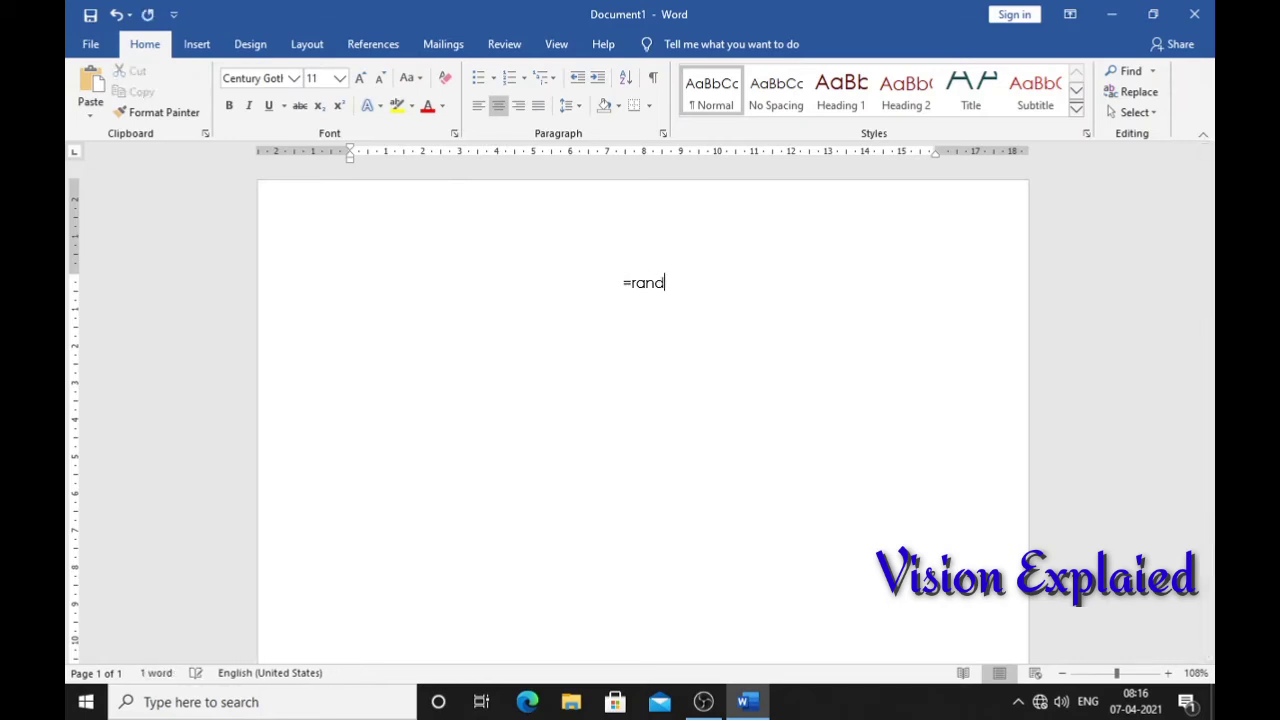
pyautogui.write('(1)')
pyautogui.press('Return')
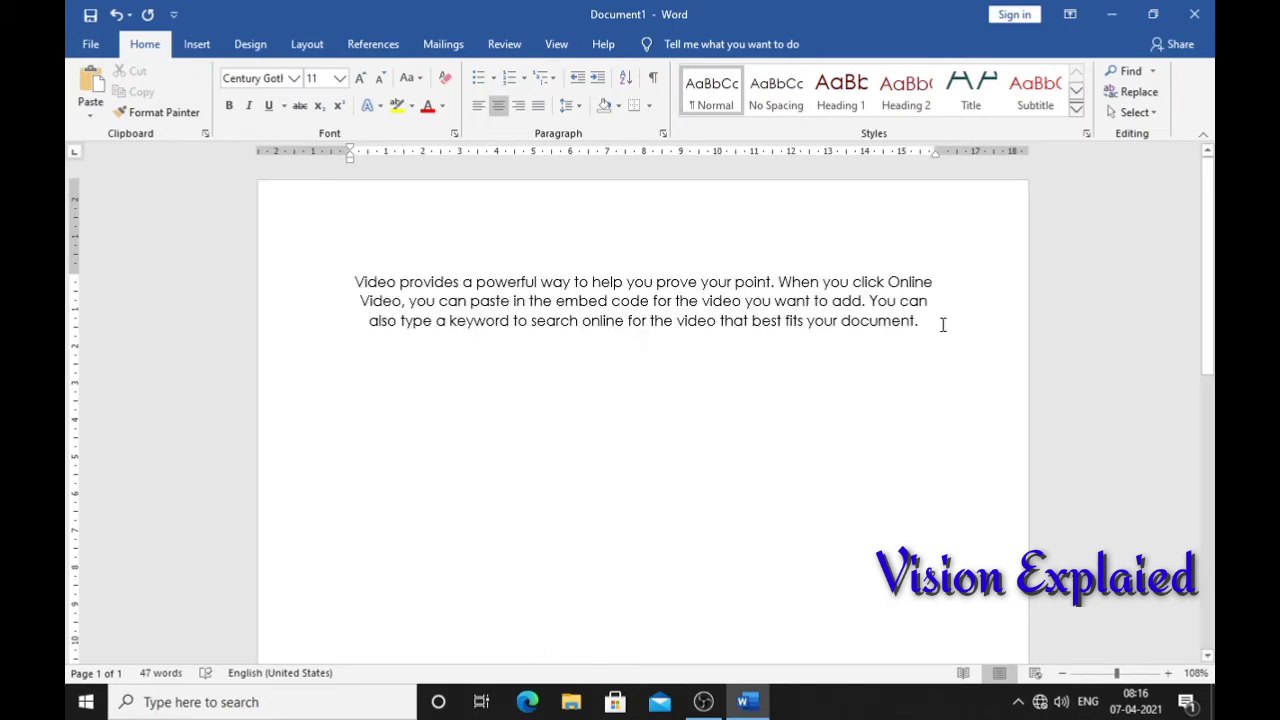
# Align the placeholder paragraph to the left margin, followed by the right margin.
pyautogui.tripleClick(943, 323)
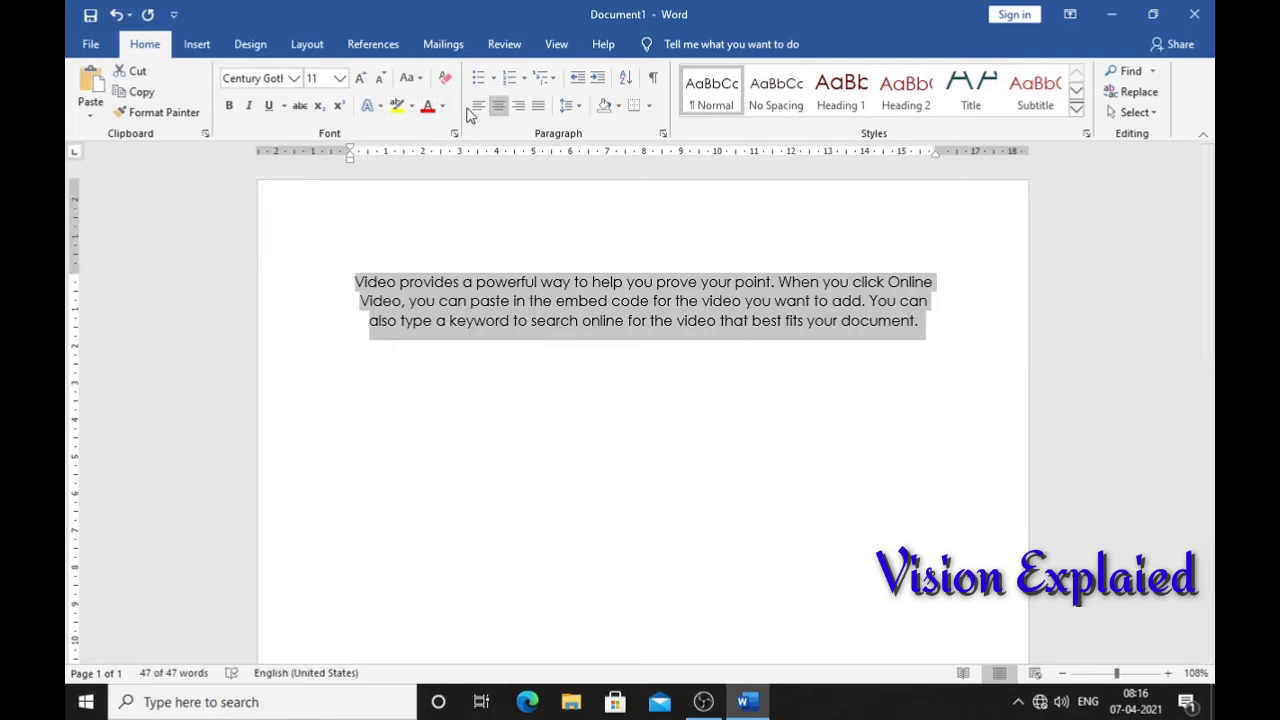
pyautogui.click(477, 108)
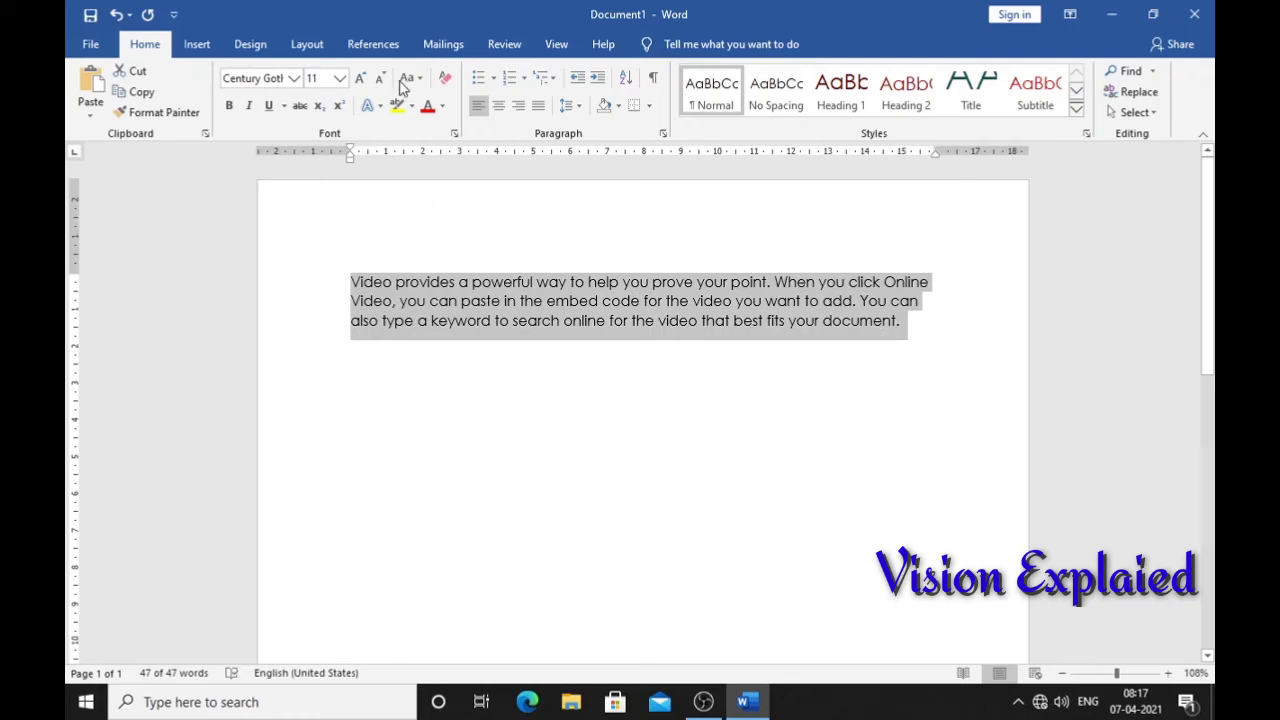
pyautogui.click(519, 110)
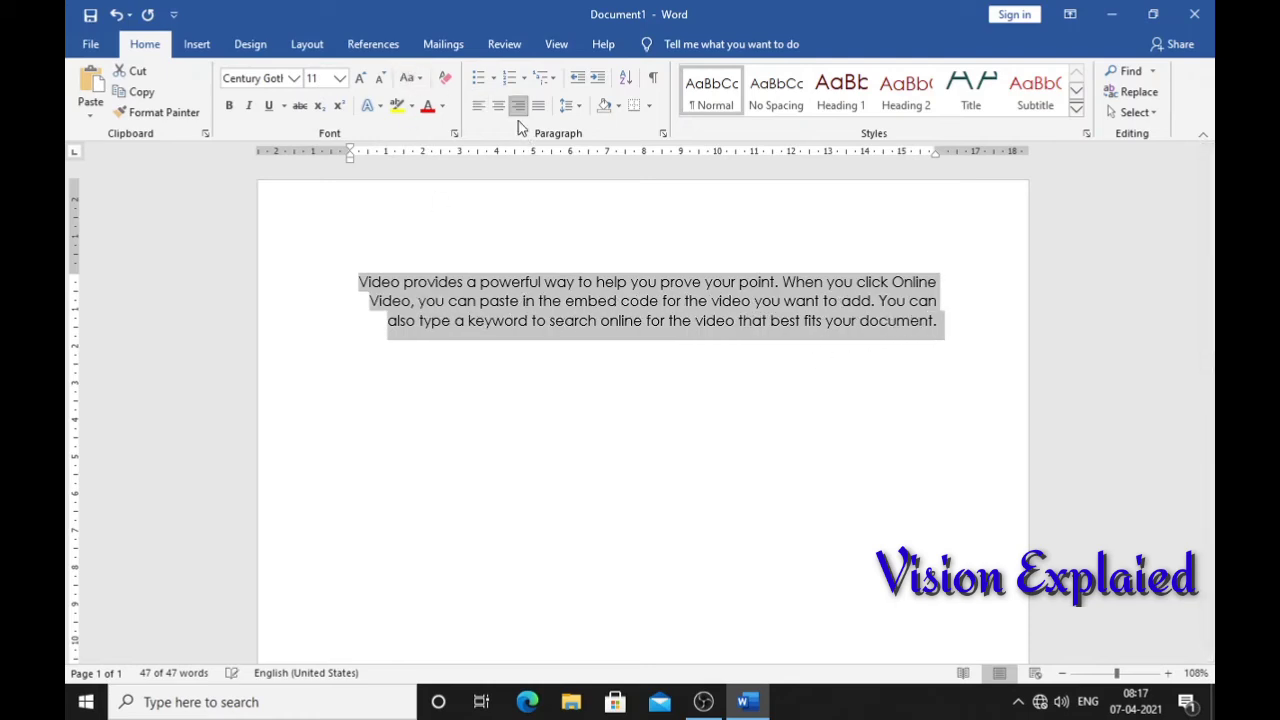
pyautogui.click(519, 246)
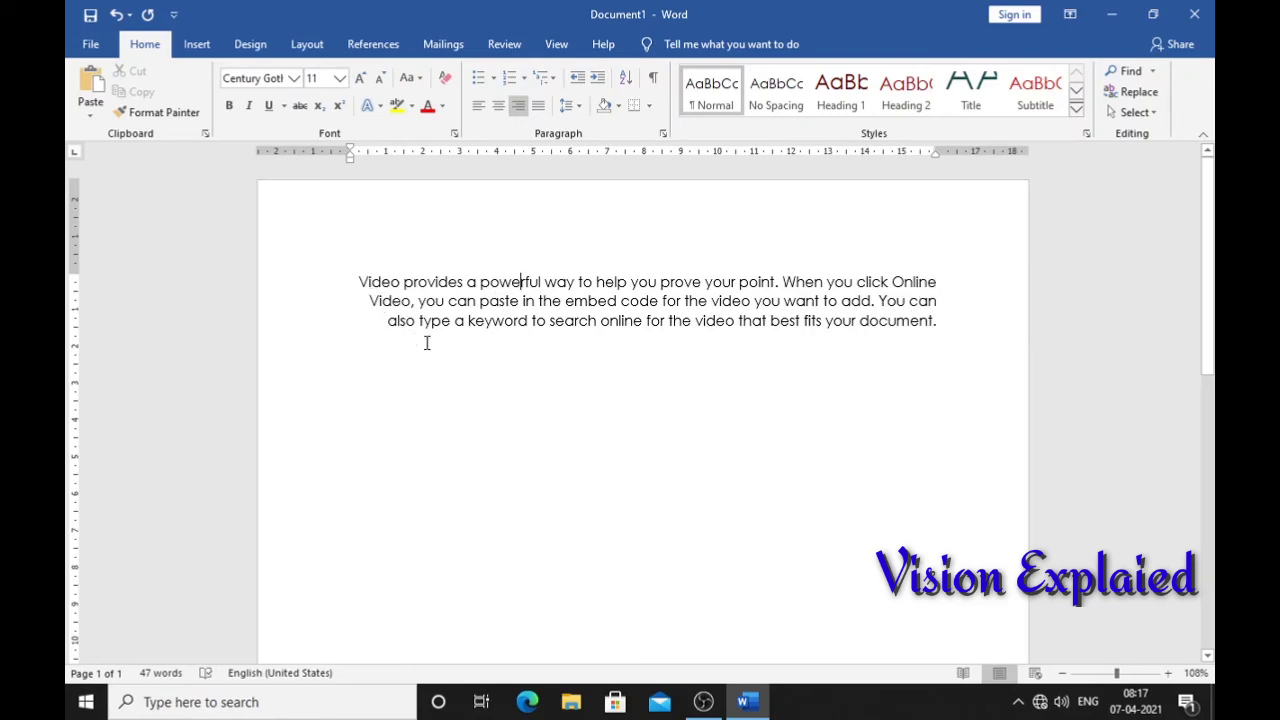
# Center the whole placeholder paragraph on the page.
pyautogui.hotkey('ctrl', 'a')
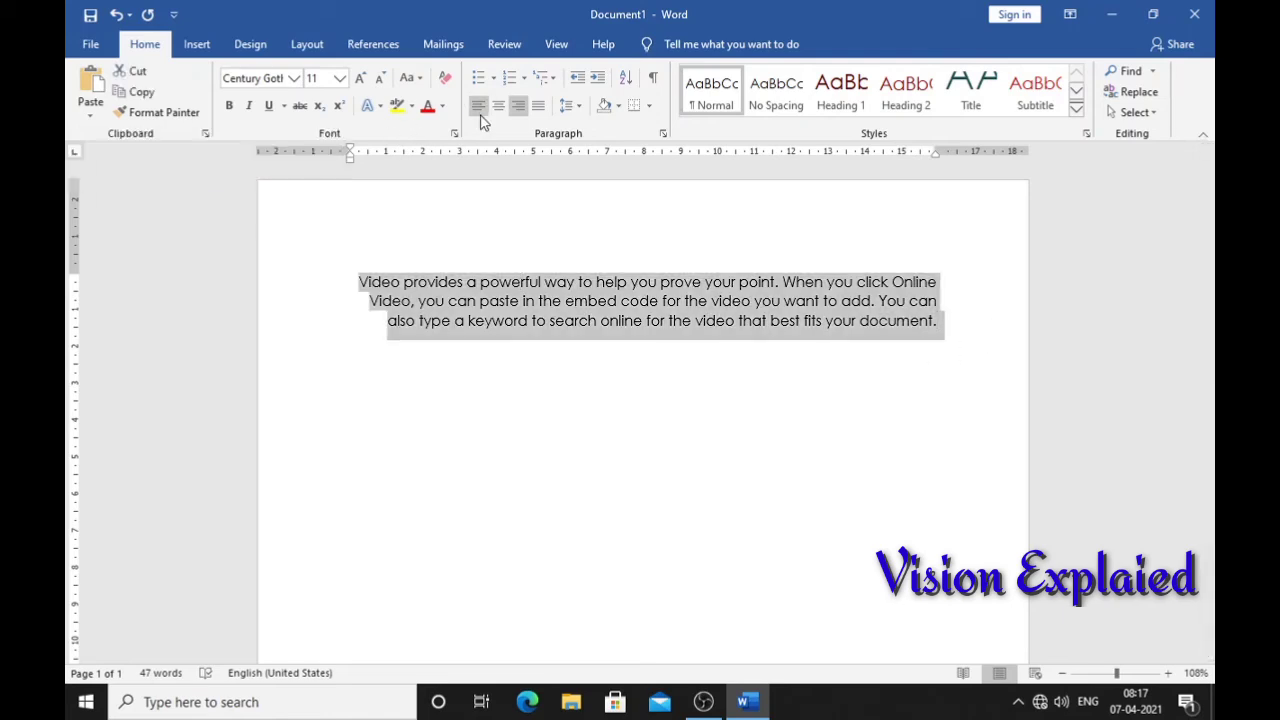
pyautogui.click(498, 105)
pyautogui.click(516, 432)
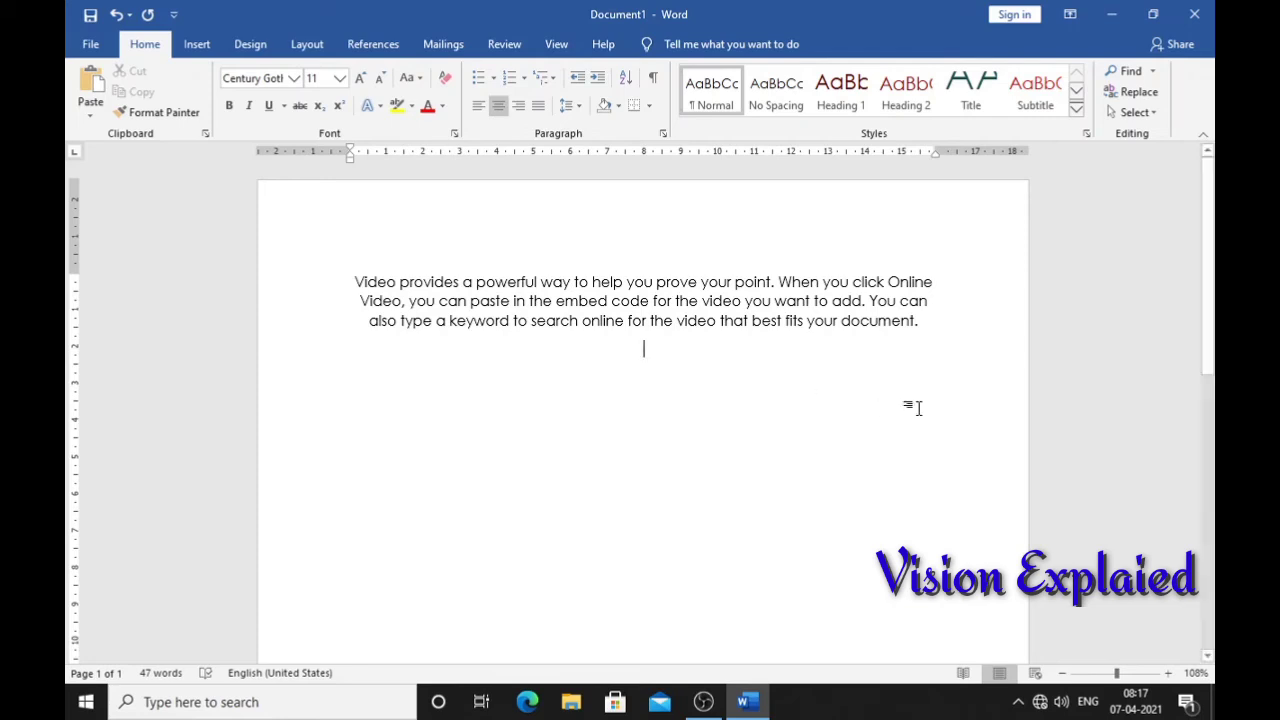
# Justify the placeholder paragraph so its text is distributed evenly between the margins.
pyautogui.hotkey('ctrl', 'a')
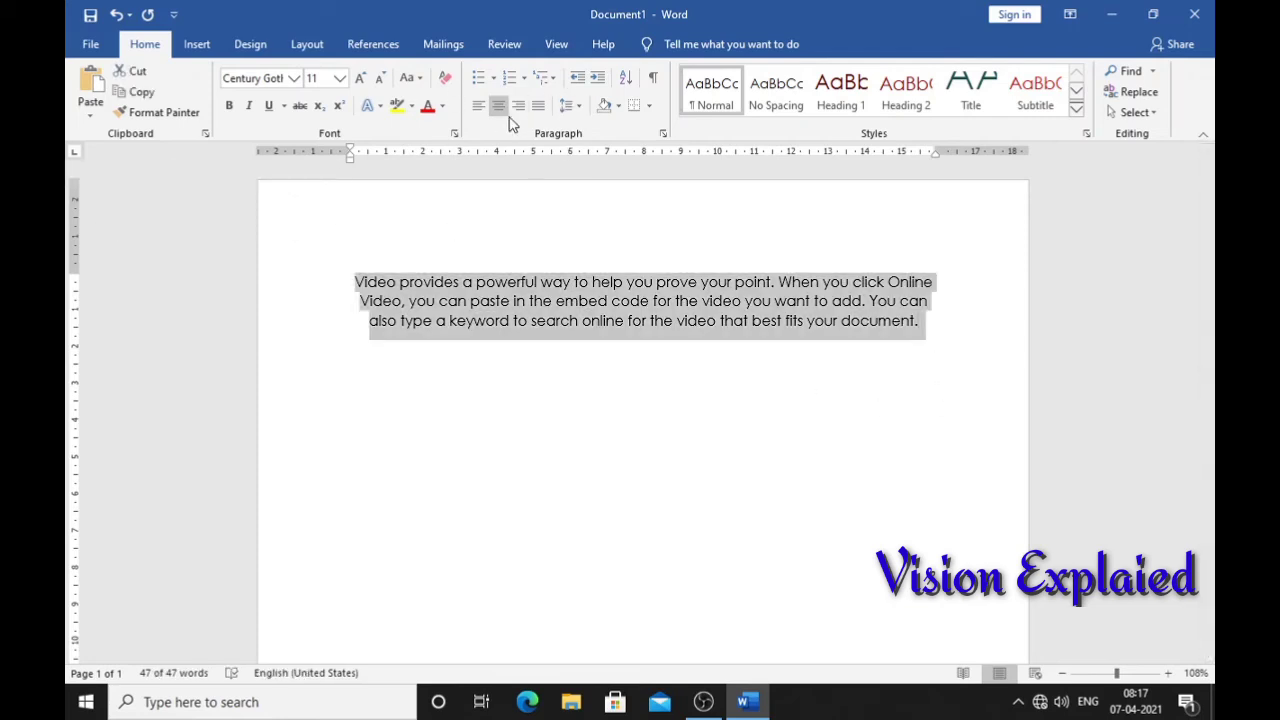
pyautogui.click(538, 105)
pyautogui.click(510, 283)
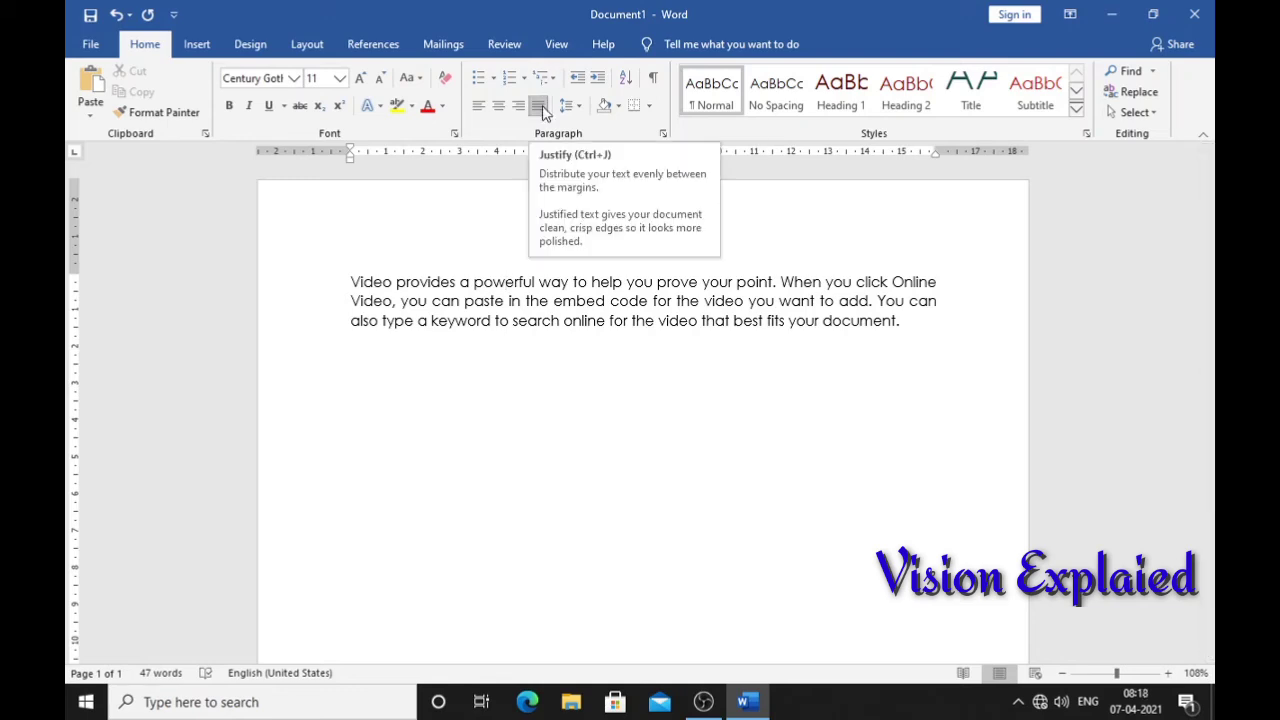
pyautogui.click(612, 282)
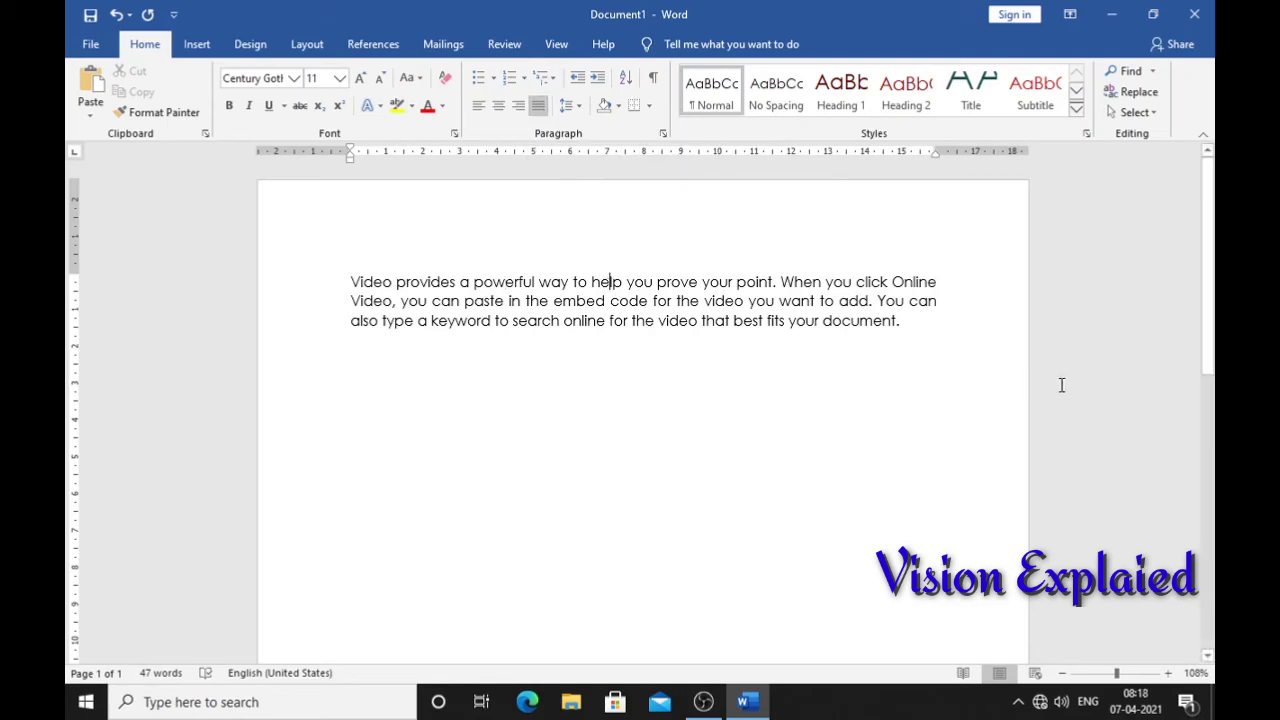
# Look through the line spacing choices and the indent and spacing settings for the placeholder paragraph.
pyautogui.moveTo(912, 321); pyautogui.dragTo(337, 243)
pyautogui.click(570, 106)
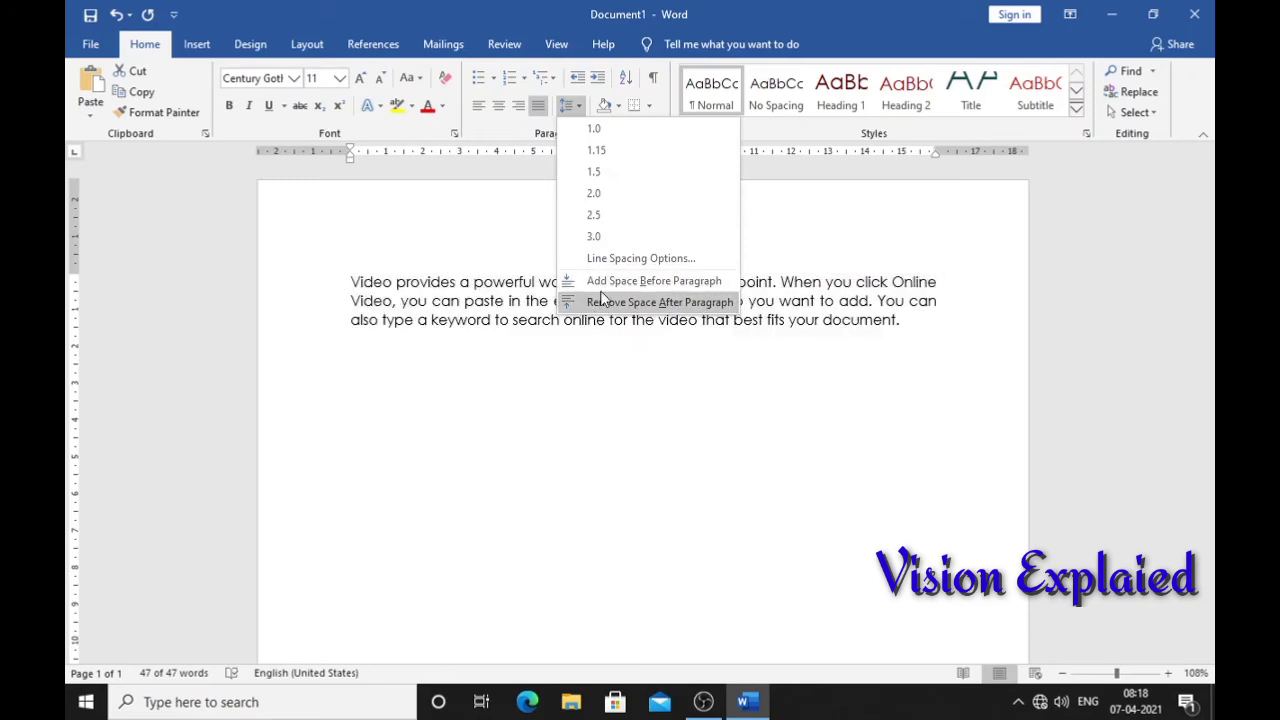
pyautogui.click(602, 300)
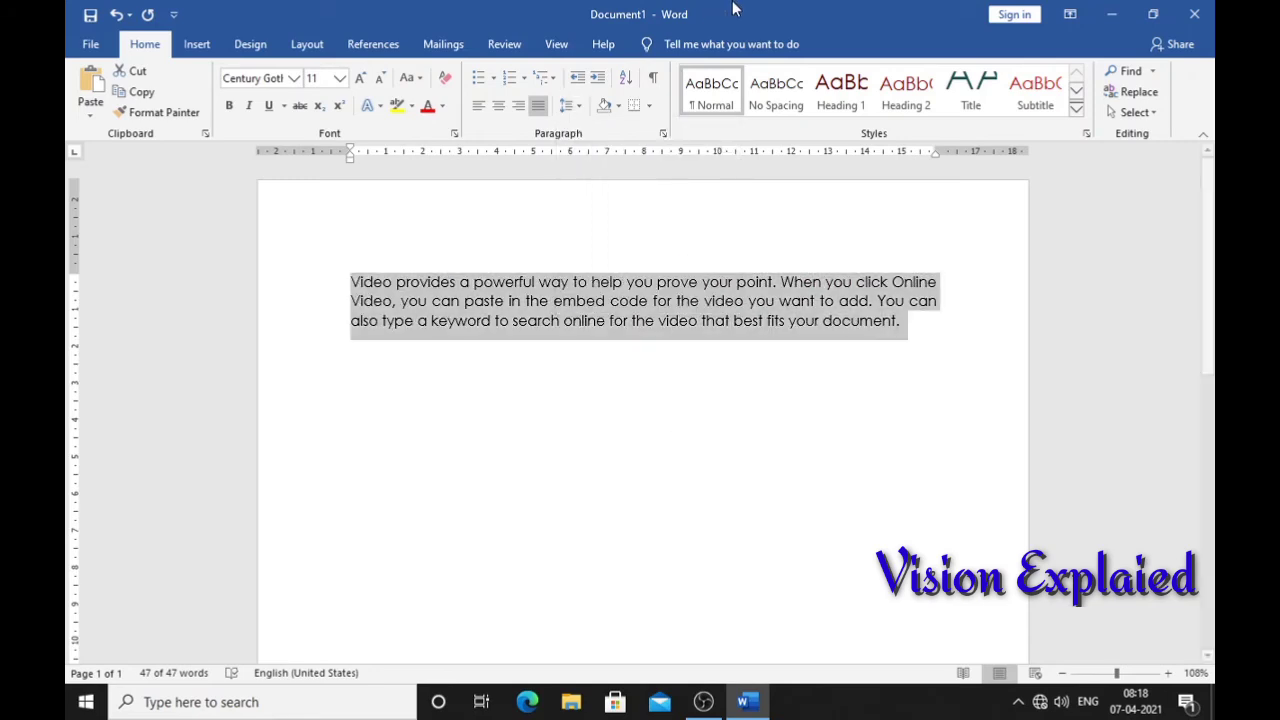
pyautogui.click(660, 133)
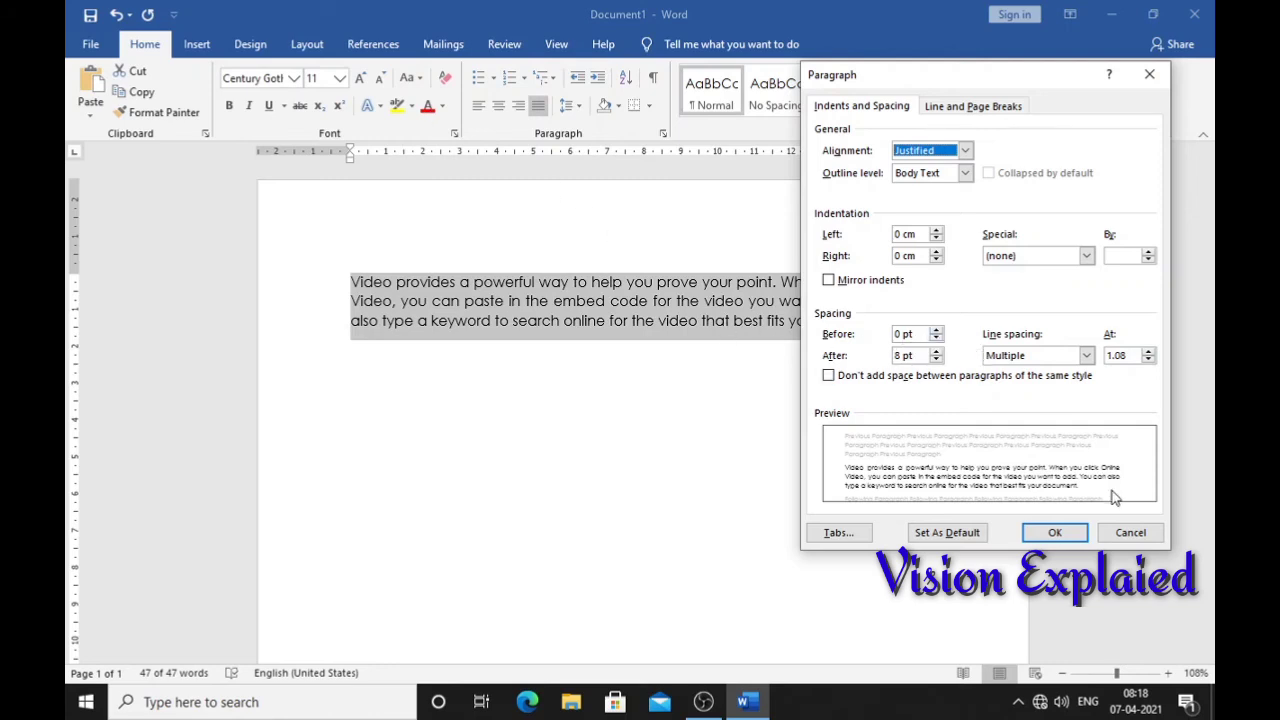
pyautogui.click(1130, 532)
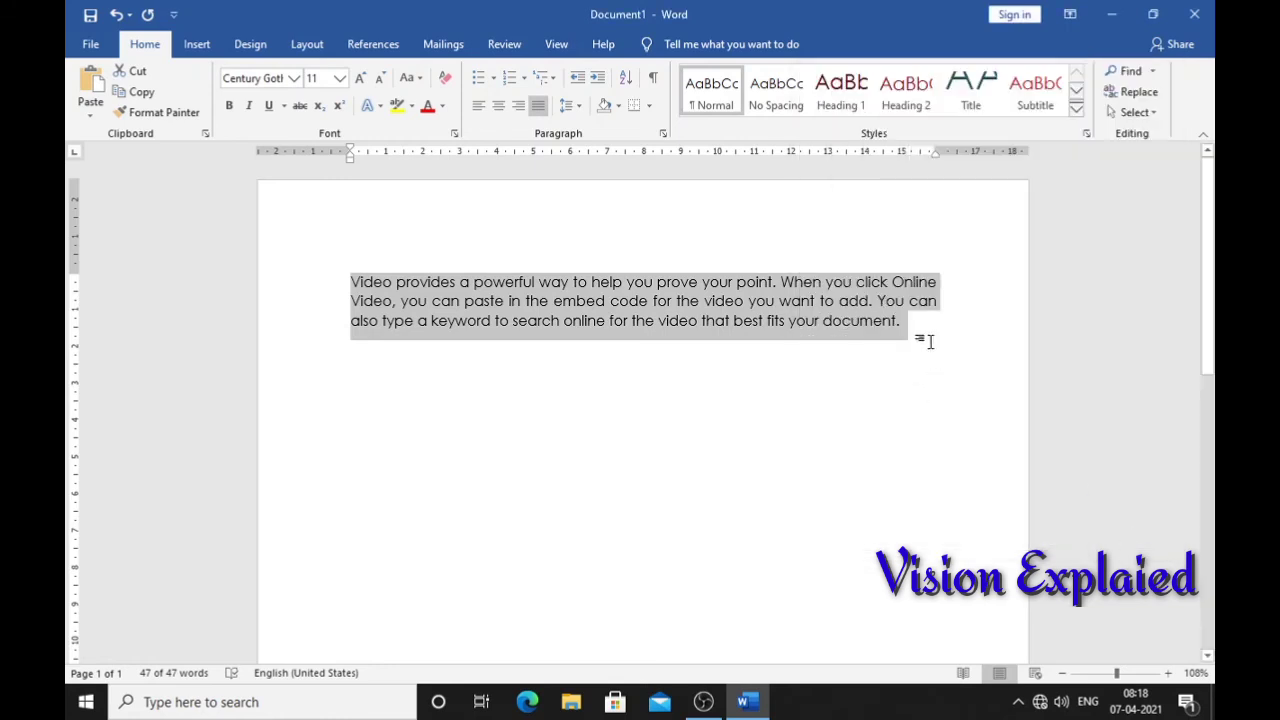
# Replace all the document text with three paragraphs of placeholder text generated by =rand(3).
pyautogui.click(920, 342)
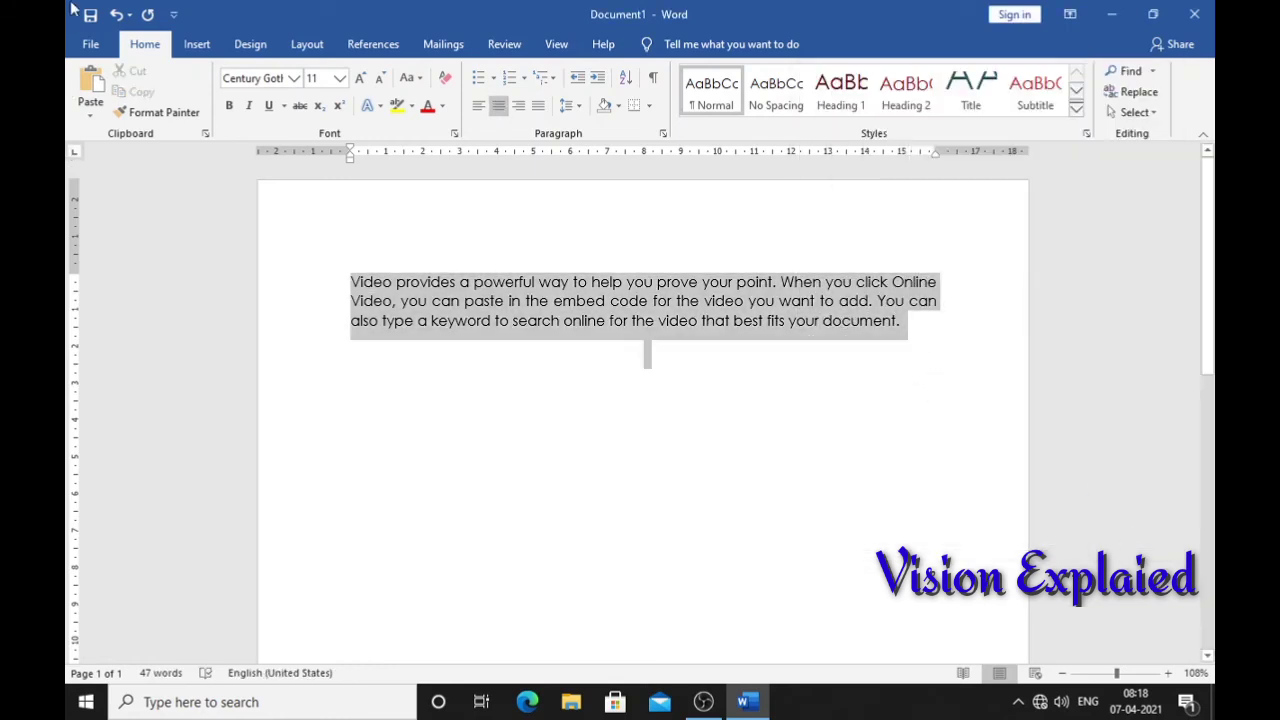
pyautogui.hotkey('ctrl', 'a')
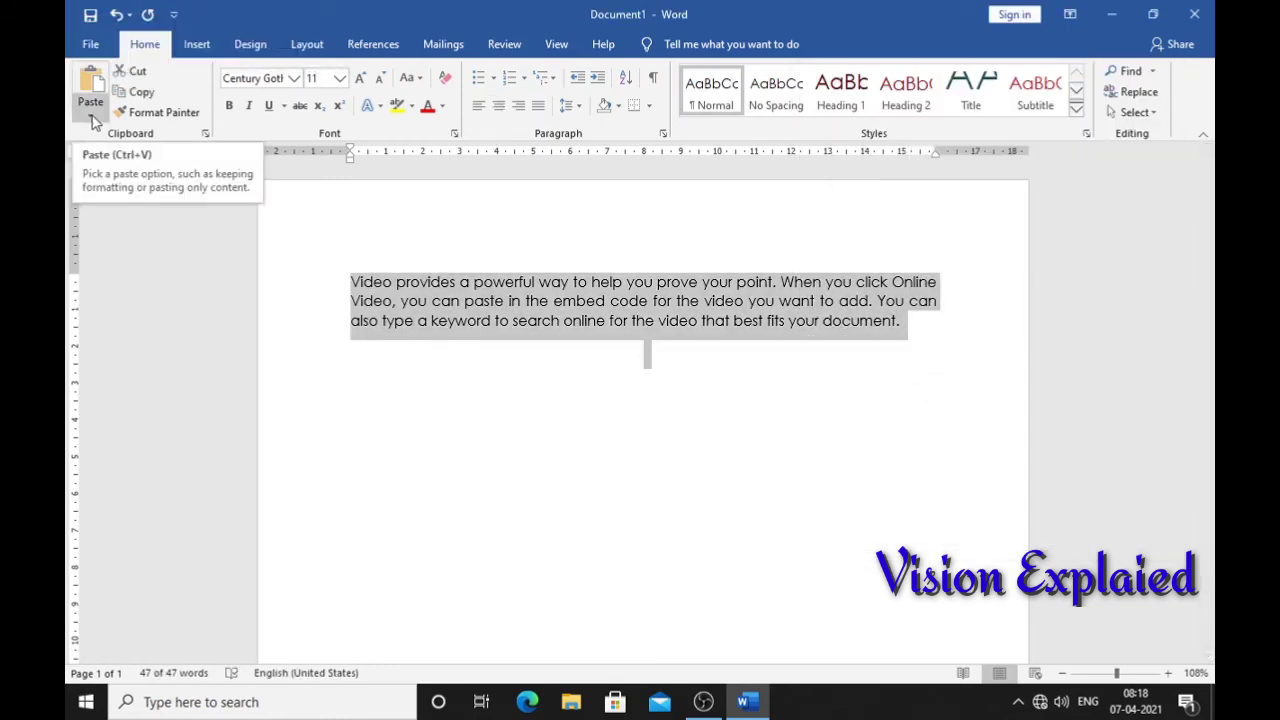
pyautogui.press('Delete')
pyautogui.write('=rand')
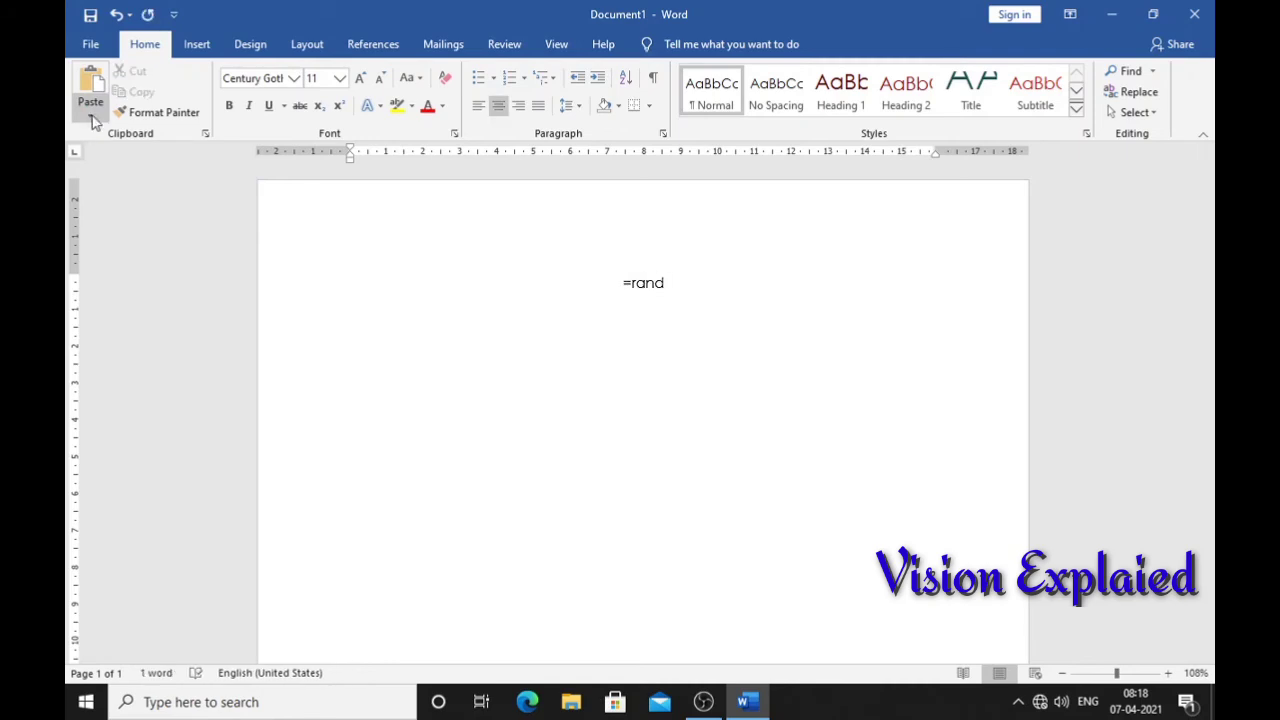
pyautogui.write('(2')
pyautogui.press('BackSpace')
pyautogui.write('3)')
pyautogui.press('Return')
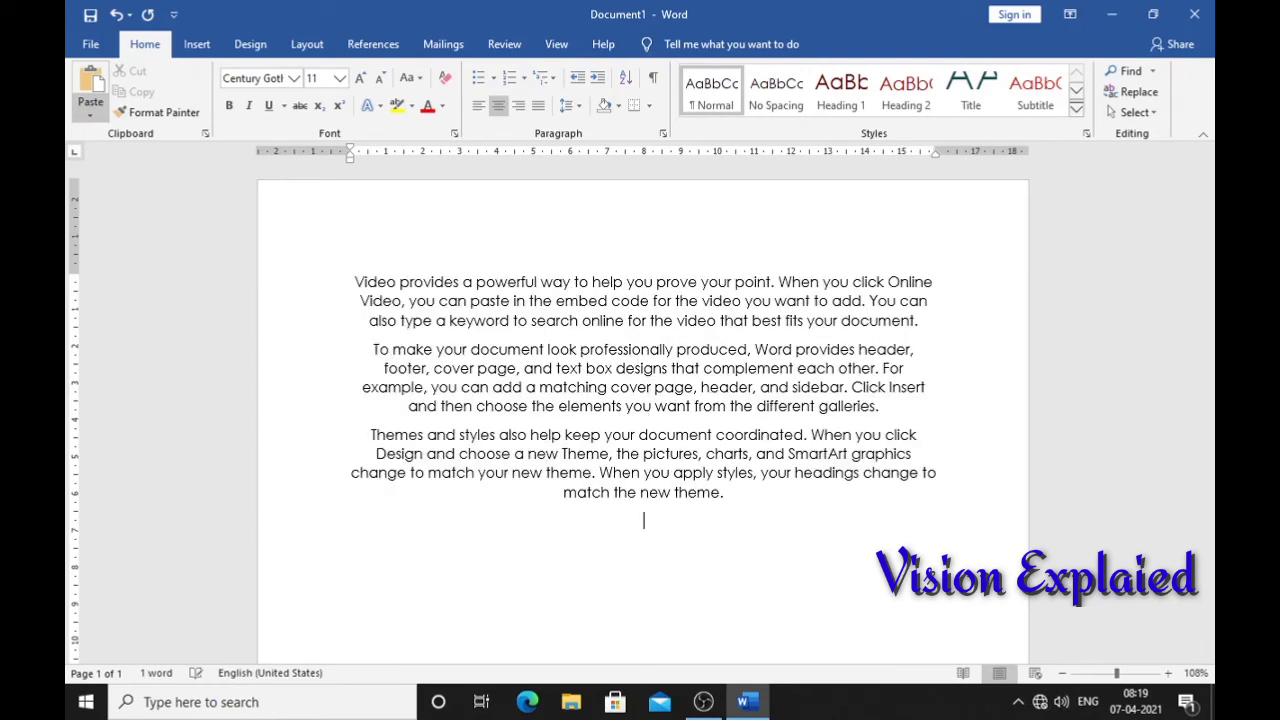
# Left-align all three placeholder paragraphs.
pyautogui.moveTo(739, 487); pyautogui.dragTo(100, 264)
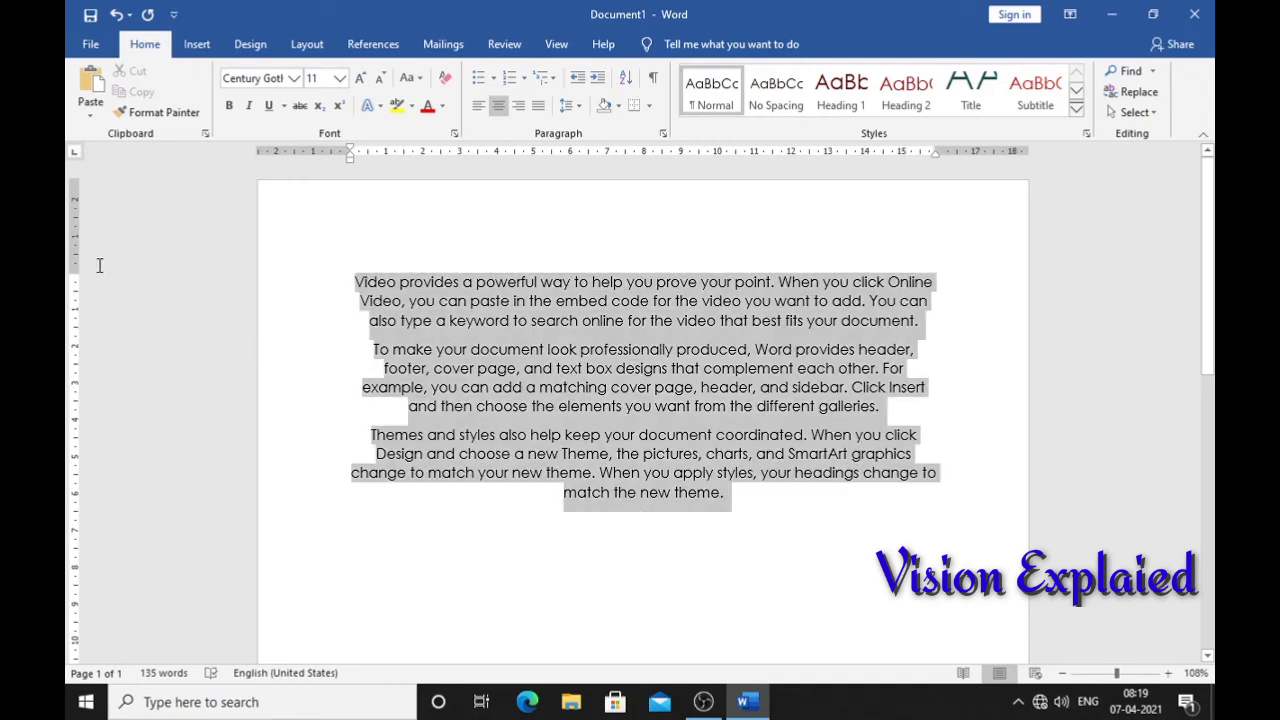
pyautogui.click(478, 107)
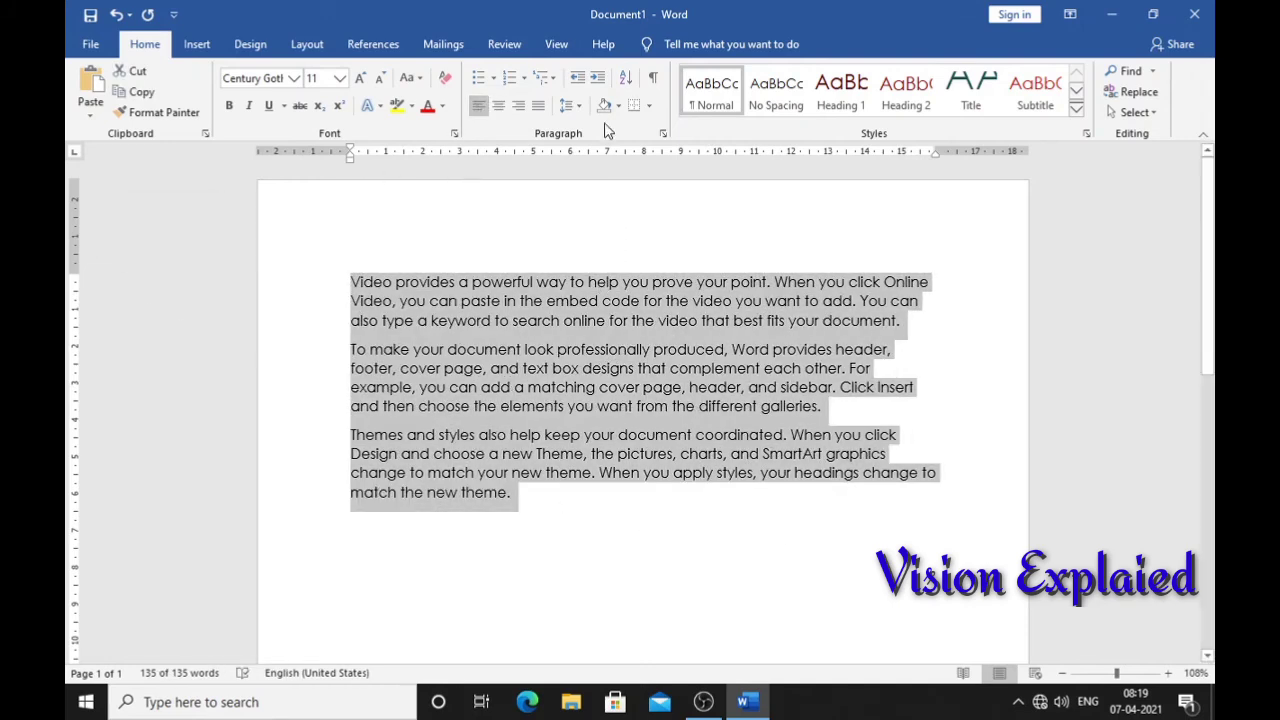
pyautogui.click(822, 406)
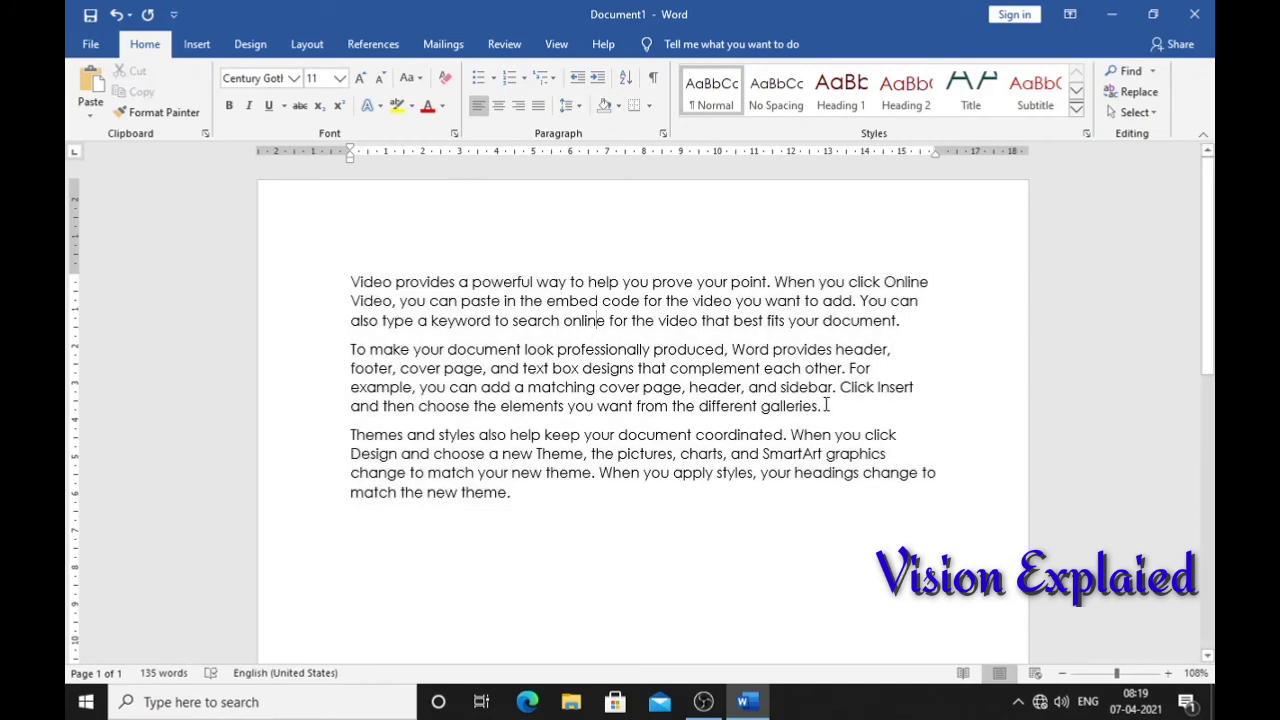
# Add space before the second paragraph using the preset spacing command, and remove that space again.
pyautogui.moveTo(822, 406); pyautogui.dragTo(338, 348)
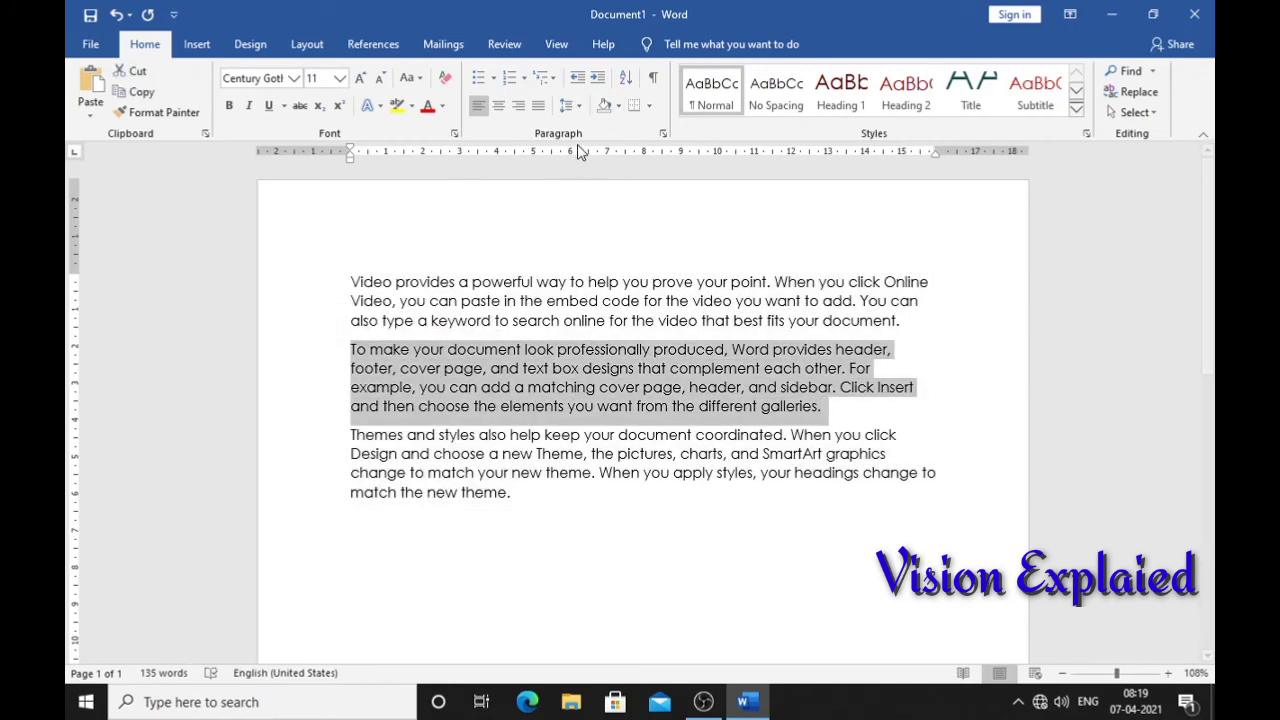
pyautogui.click(580, 108)
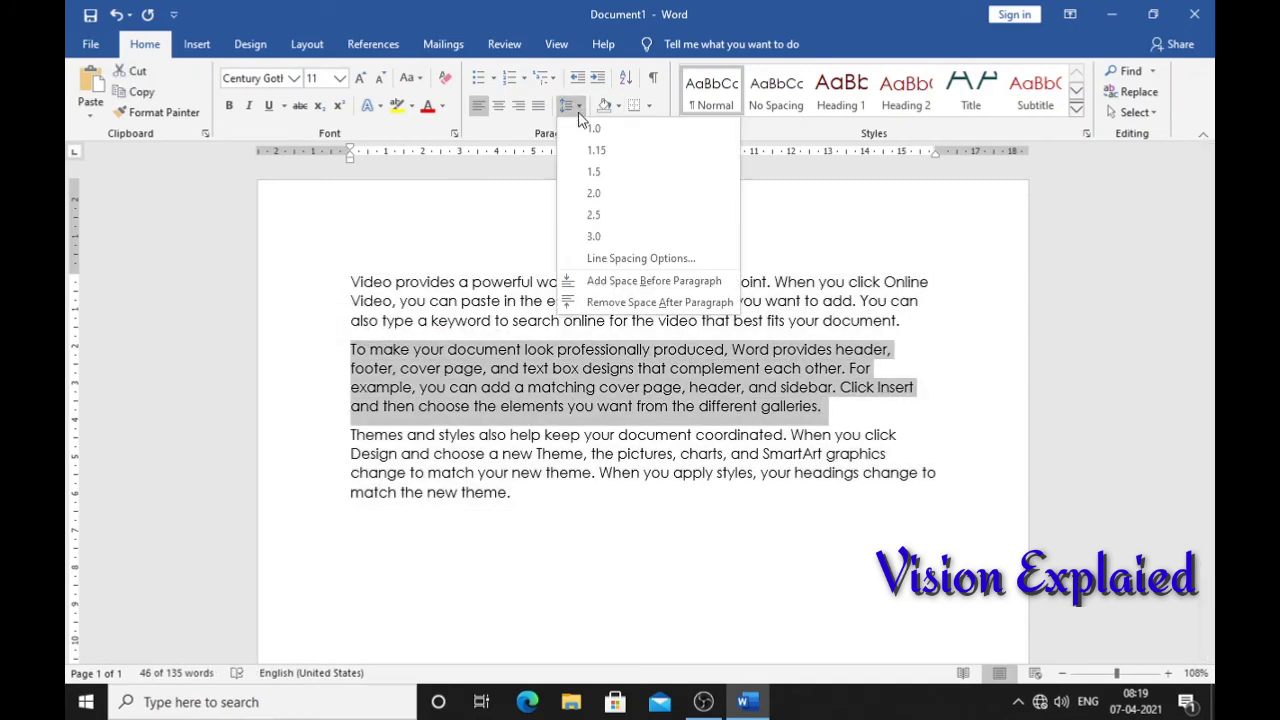
pyautogui.click(595, 281)
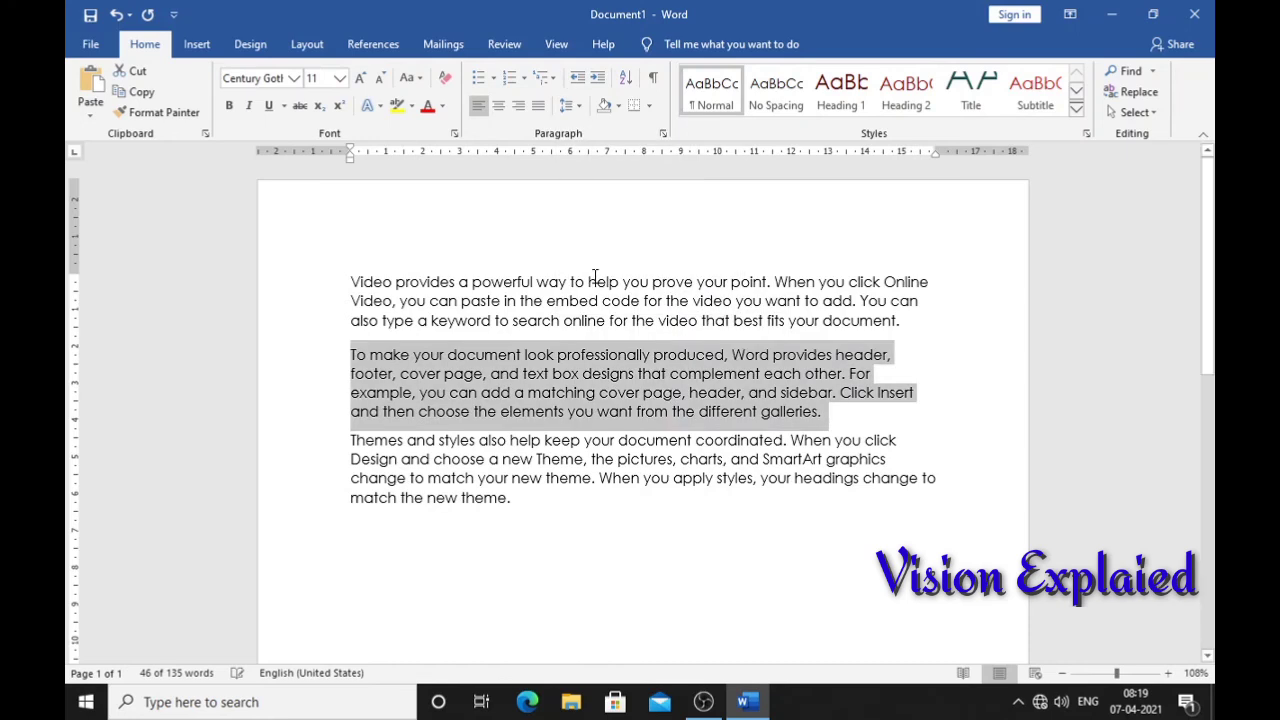
pyautogui.click(568, 105)
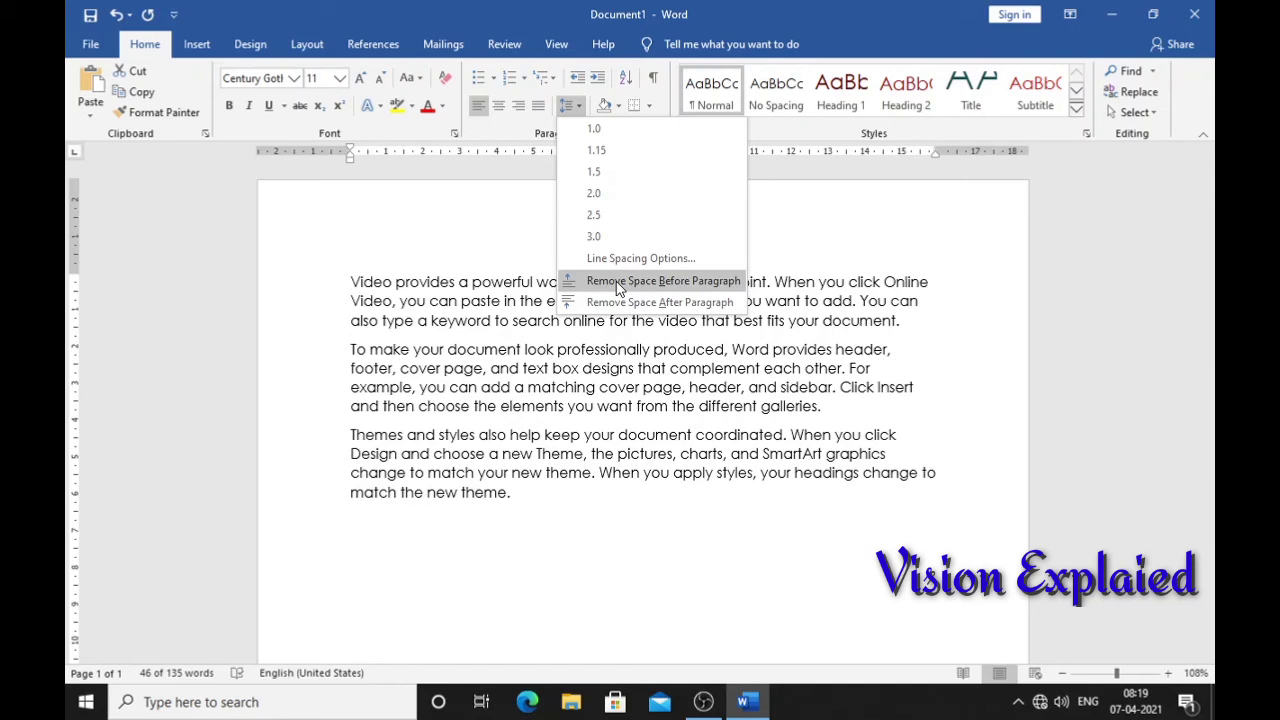
pyautogui.click(617, 283)
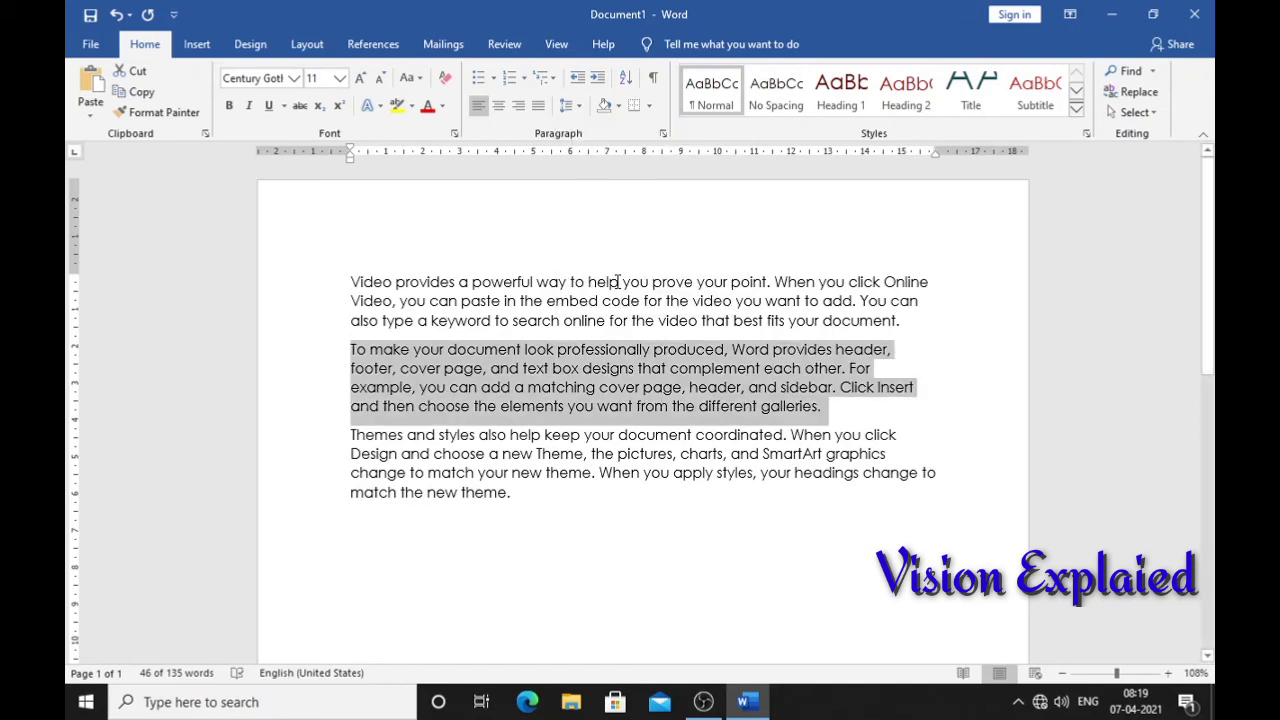
# Set the second paragraph's spacing before to 42 pt, and remove the space before the paragraph again.
pyautogui.click(568, 105)
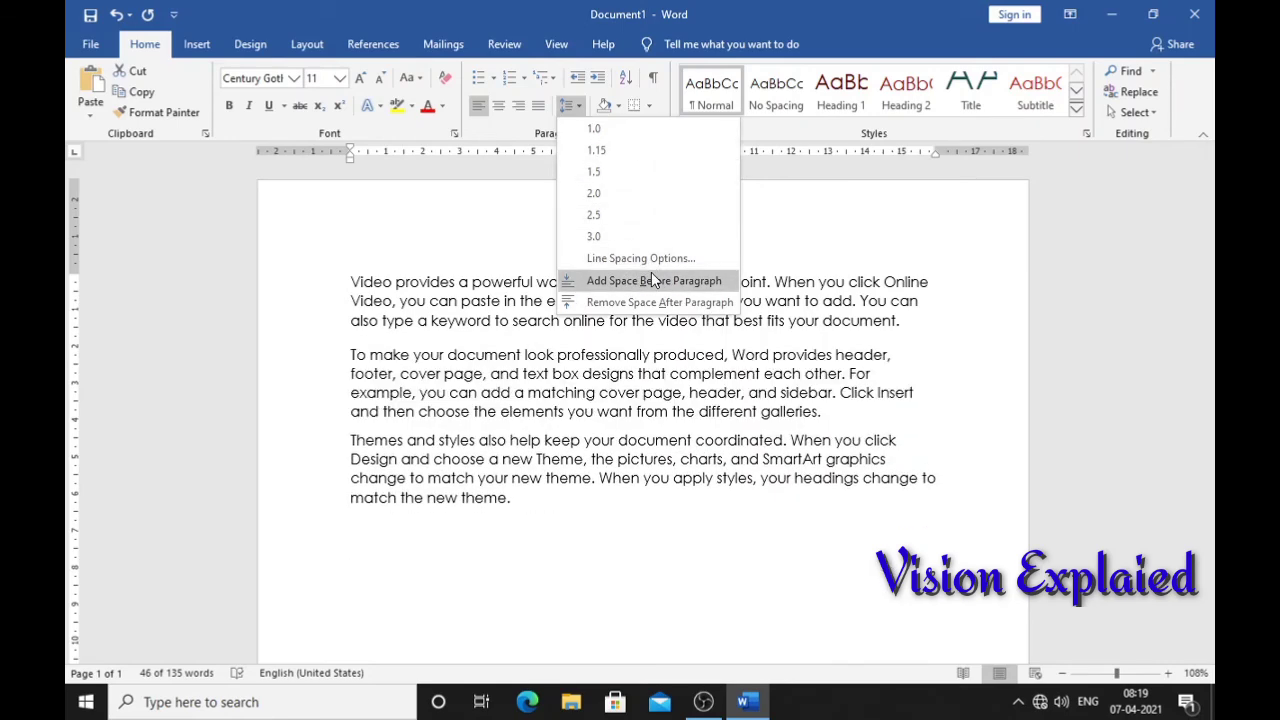
pyautogui.click(652, 260)
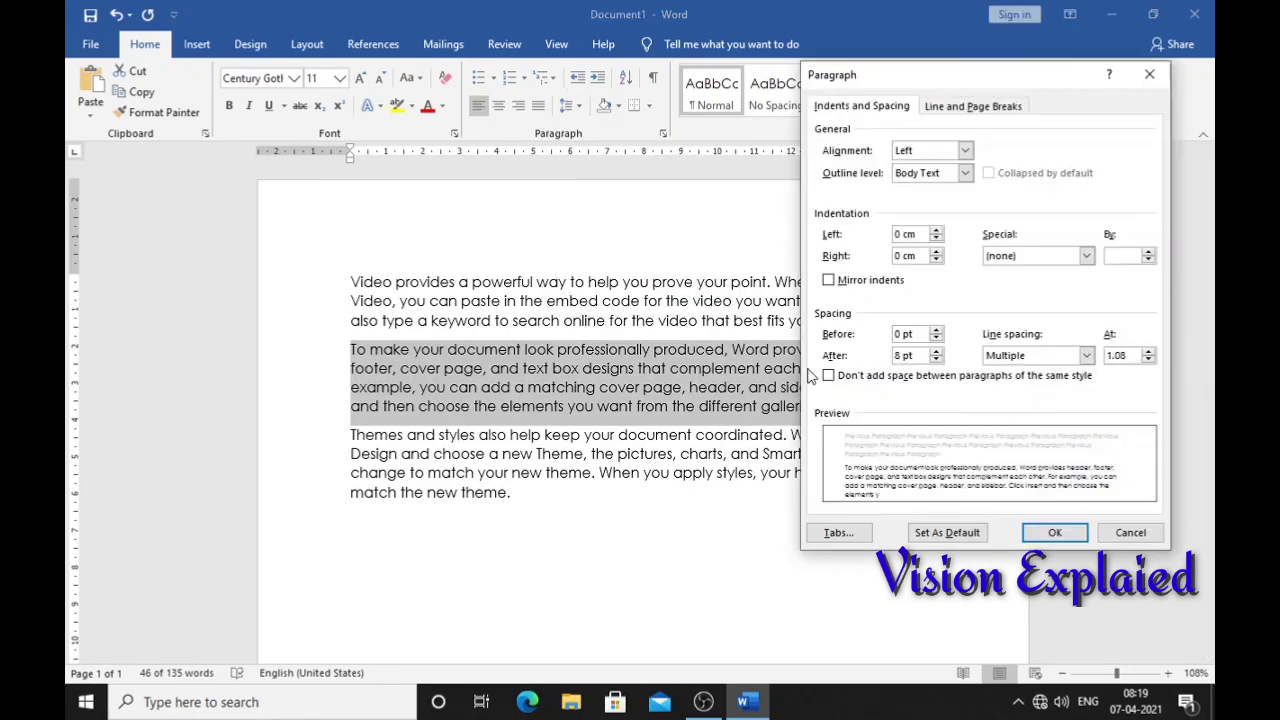
pyautogui.click(935, 331)
pyautogui.click(935, 331)
pyautogui.click(935, 331)
pyautogui.click(936, 331)
pyautogui.click(936, 331)
pyautogui.click(936, 331)
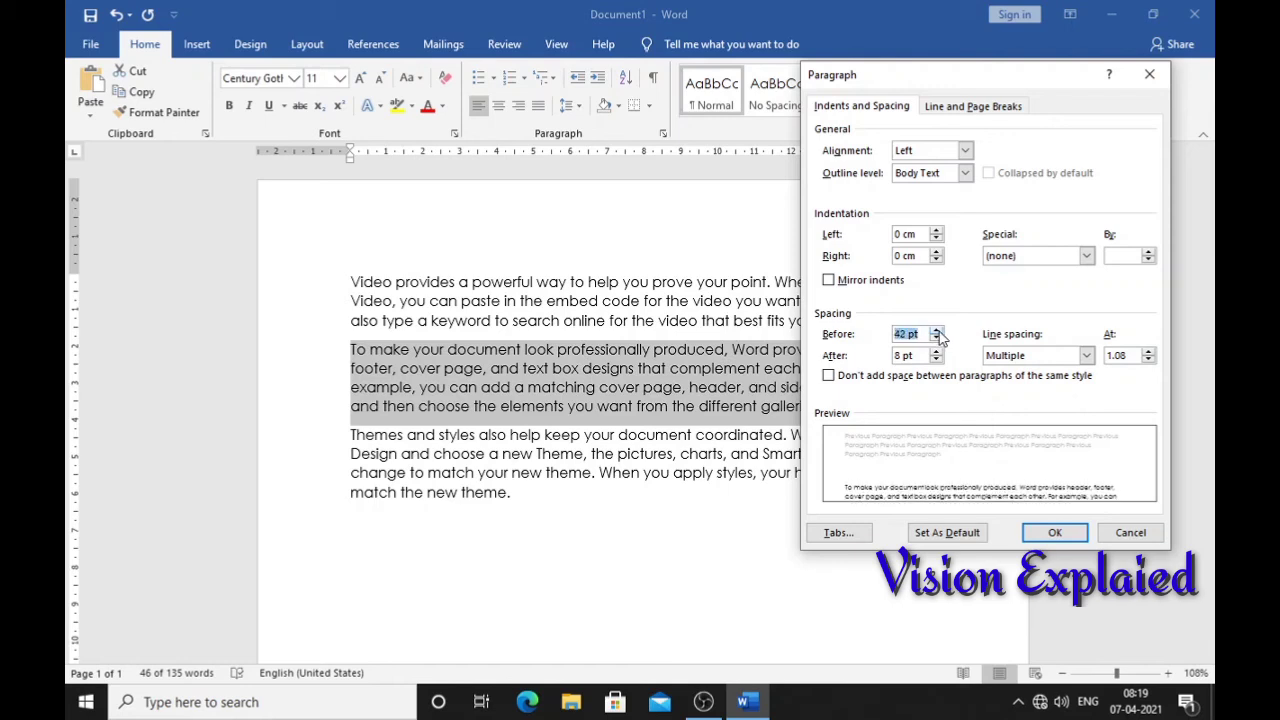
pyautogui.click(1048, 533)
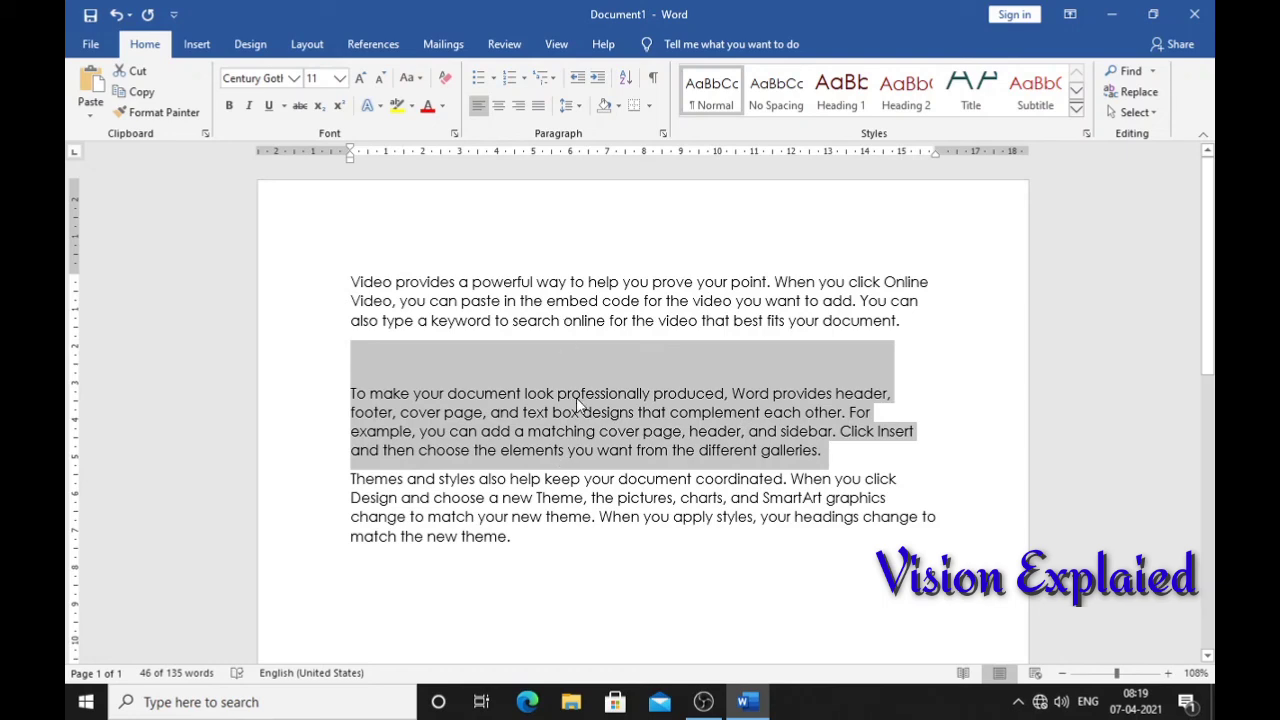
pyautogui.click(574, 107)
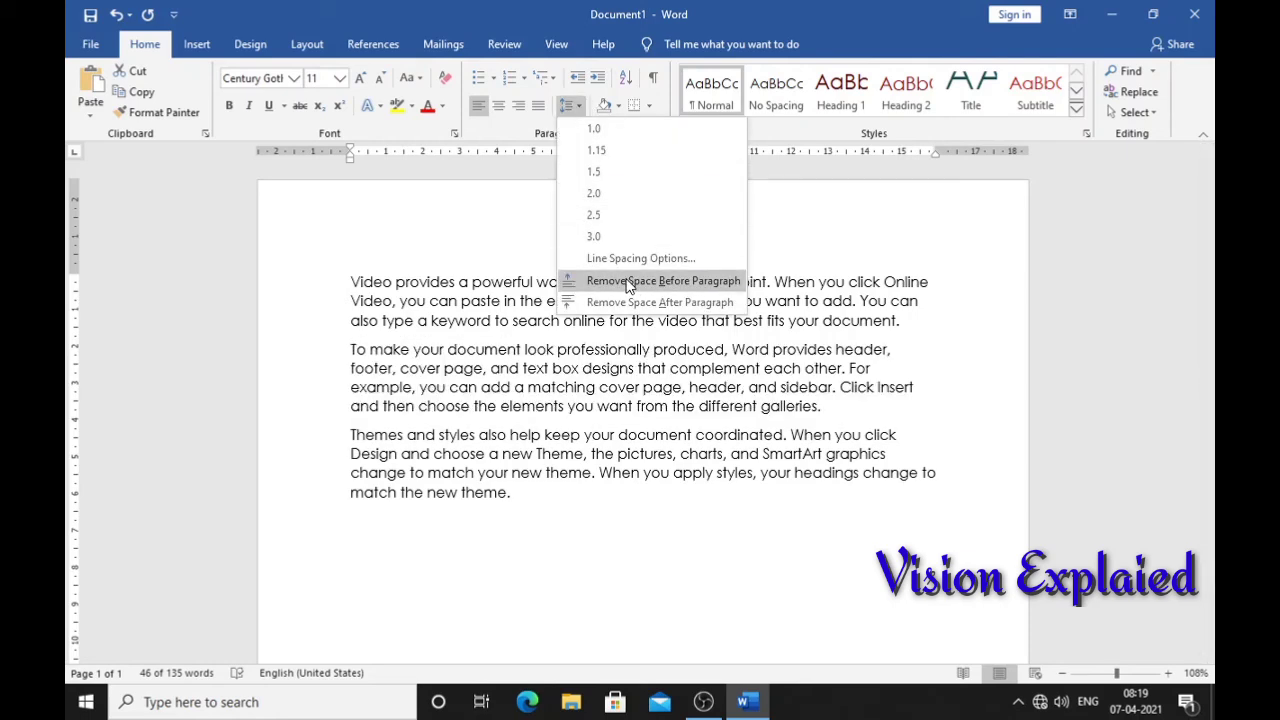
pyautogui.click(630, 282)
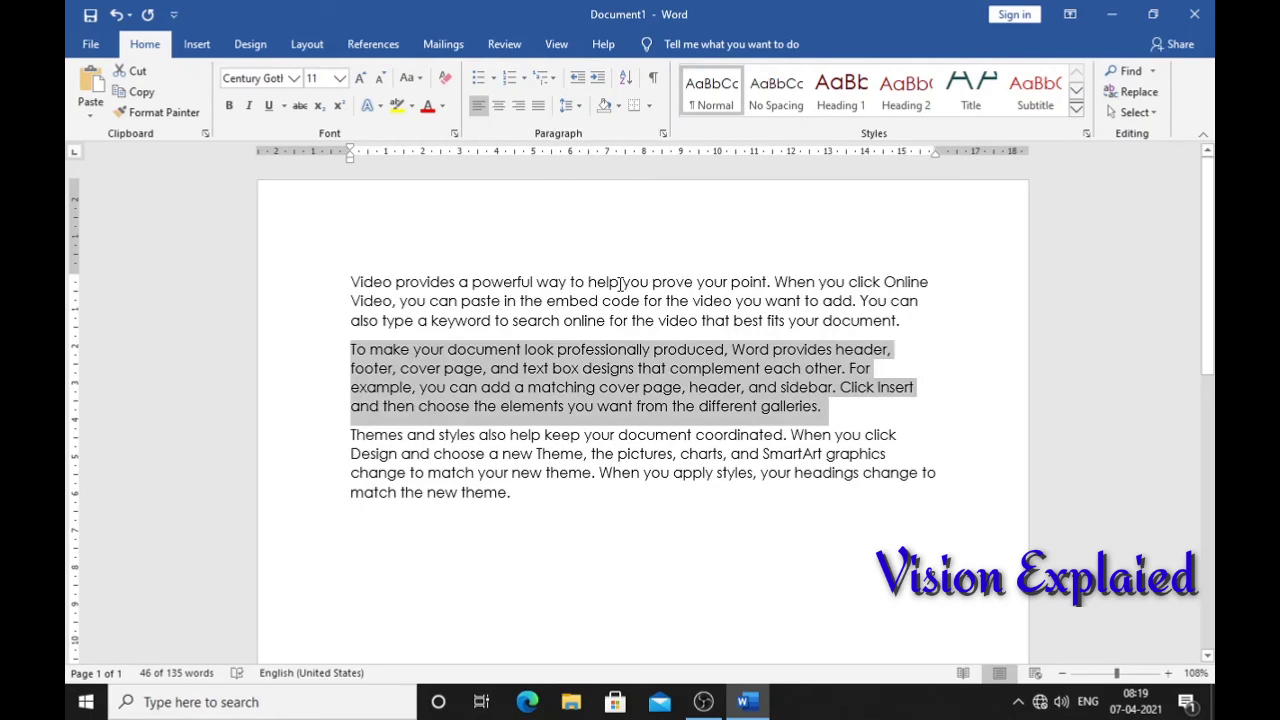
# Set the second paragraph's spacing after to 54 pt.
pyautogui.click(574, 107)
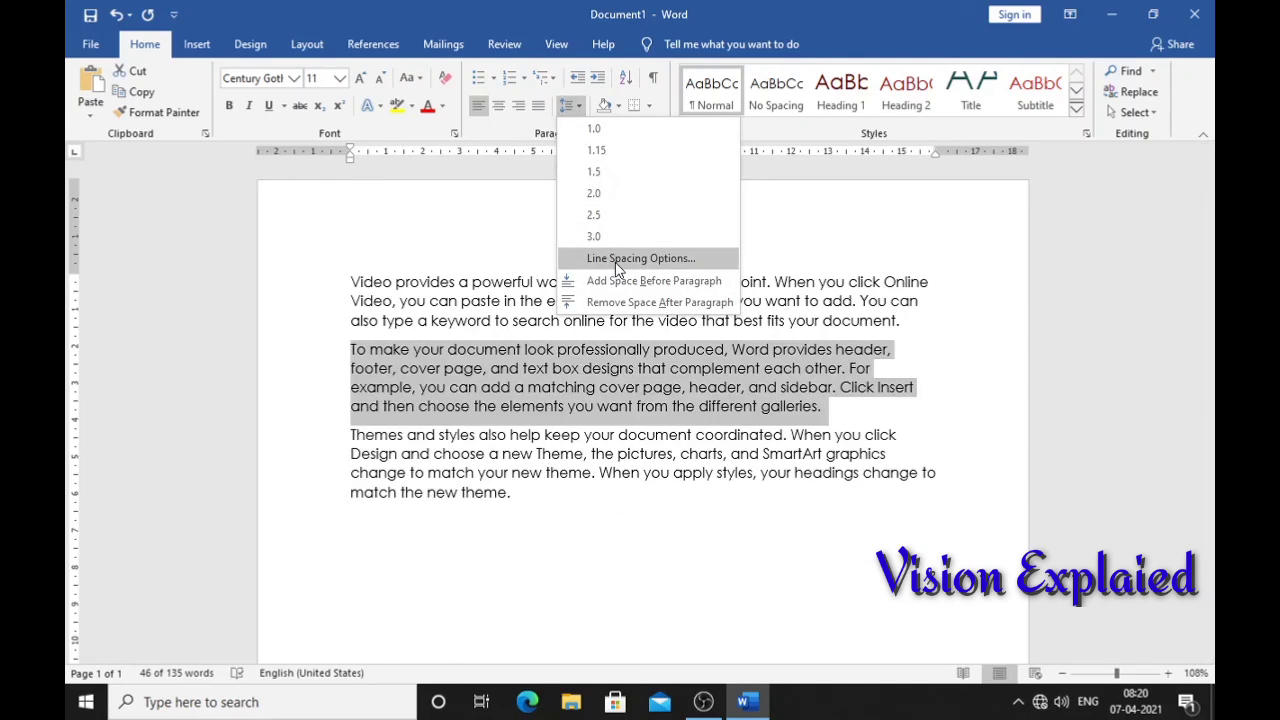
pyautogui.click(617, 262)
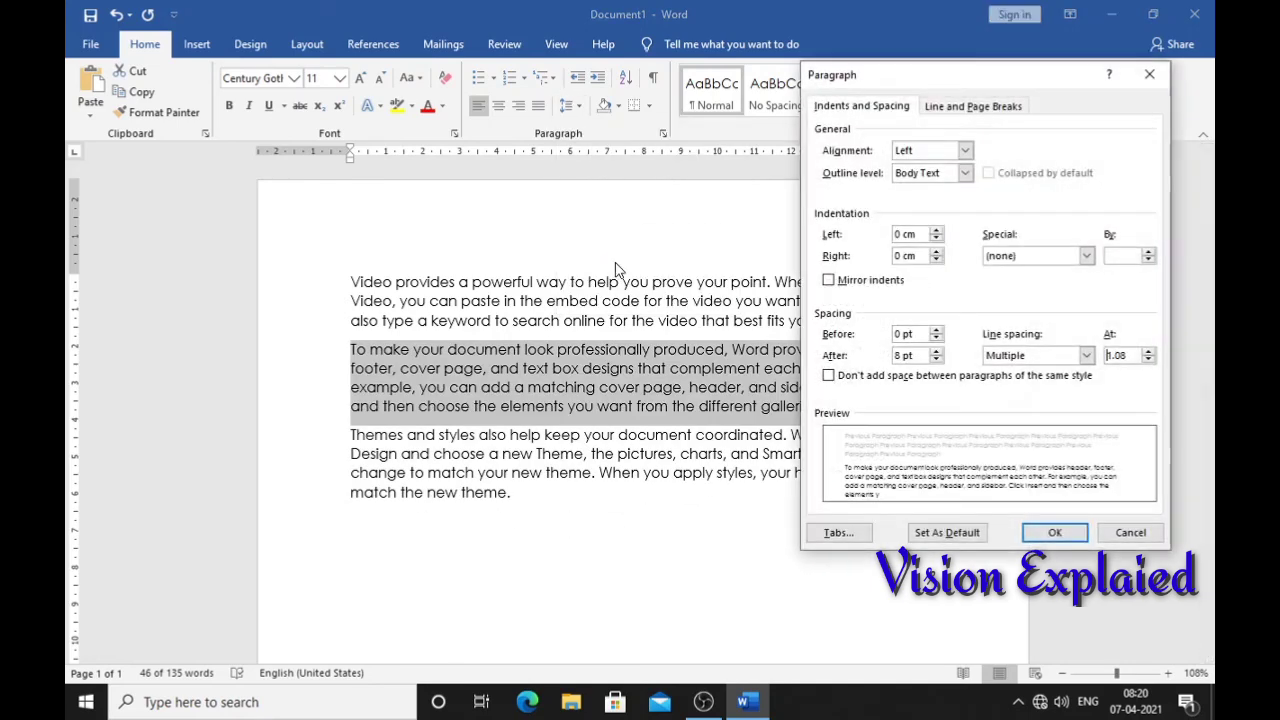
pyautogui.click(936, 352)
pyautogui.click(936, 352)
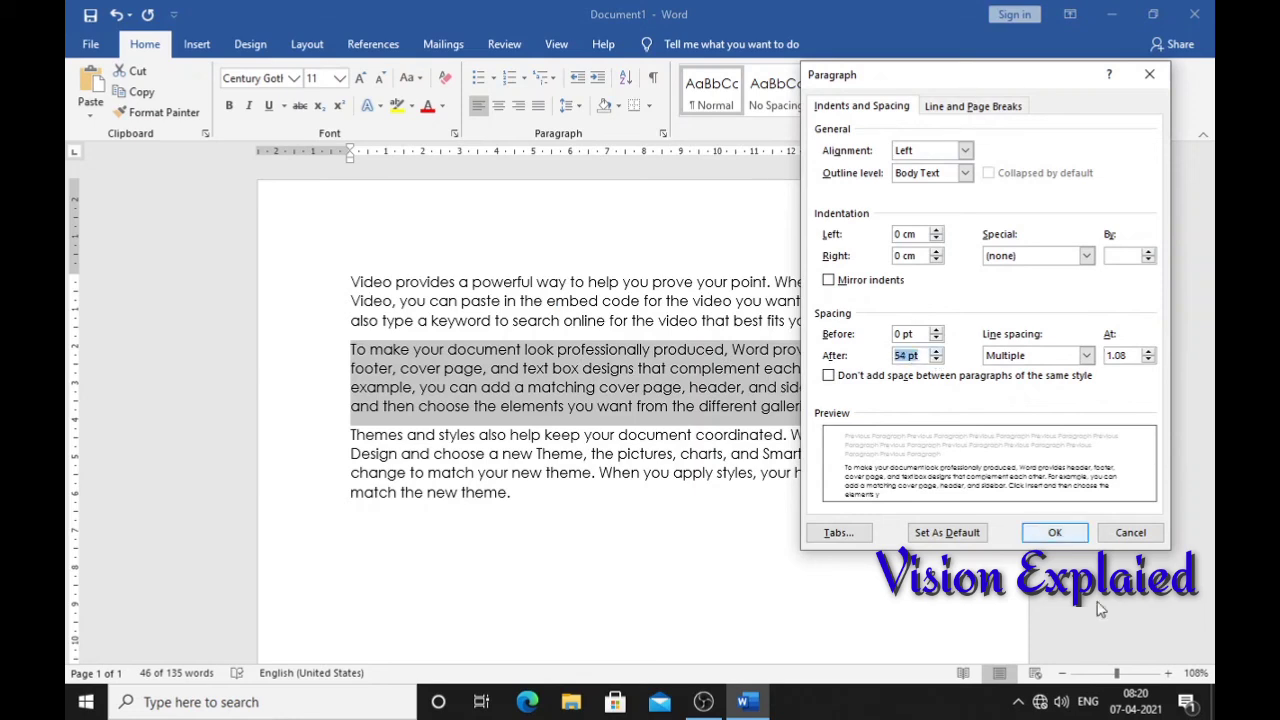
pyautogui.click(1058, 532)
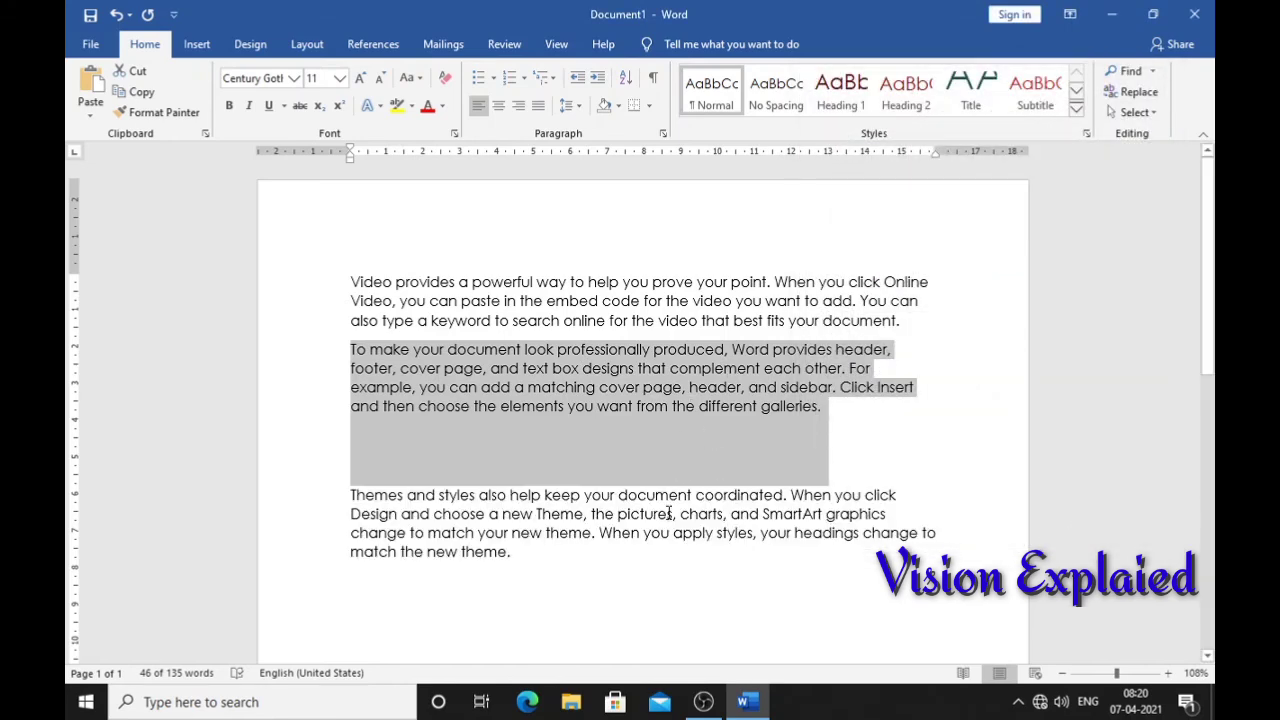
# Remove the space after the second paragraph and deselect it.
pyautogui.click(568, 105)
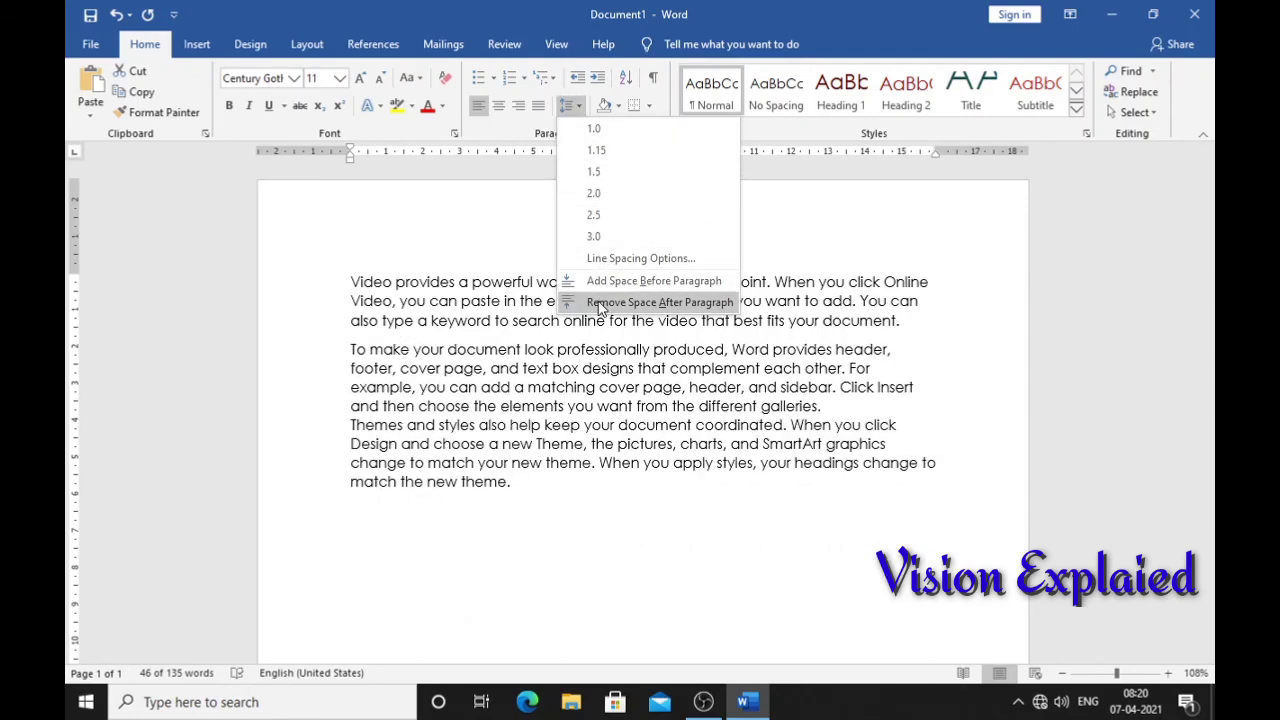
pyautogui.click(600, 303)
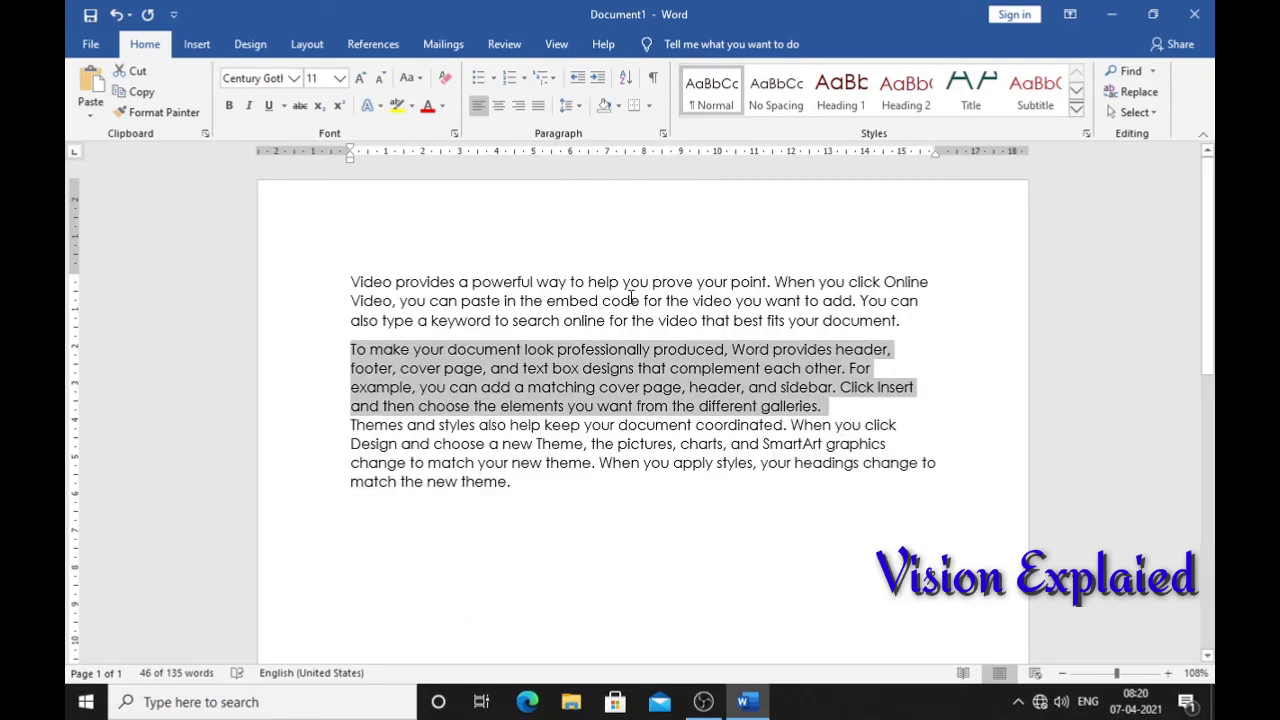
pyautogui.doubleClick(593, 506)
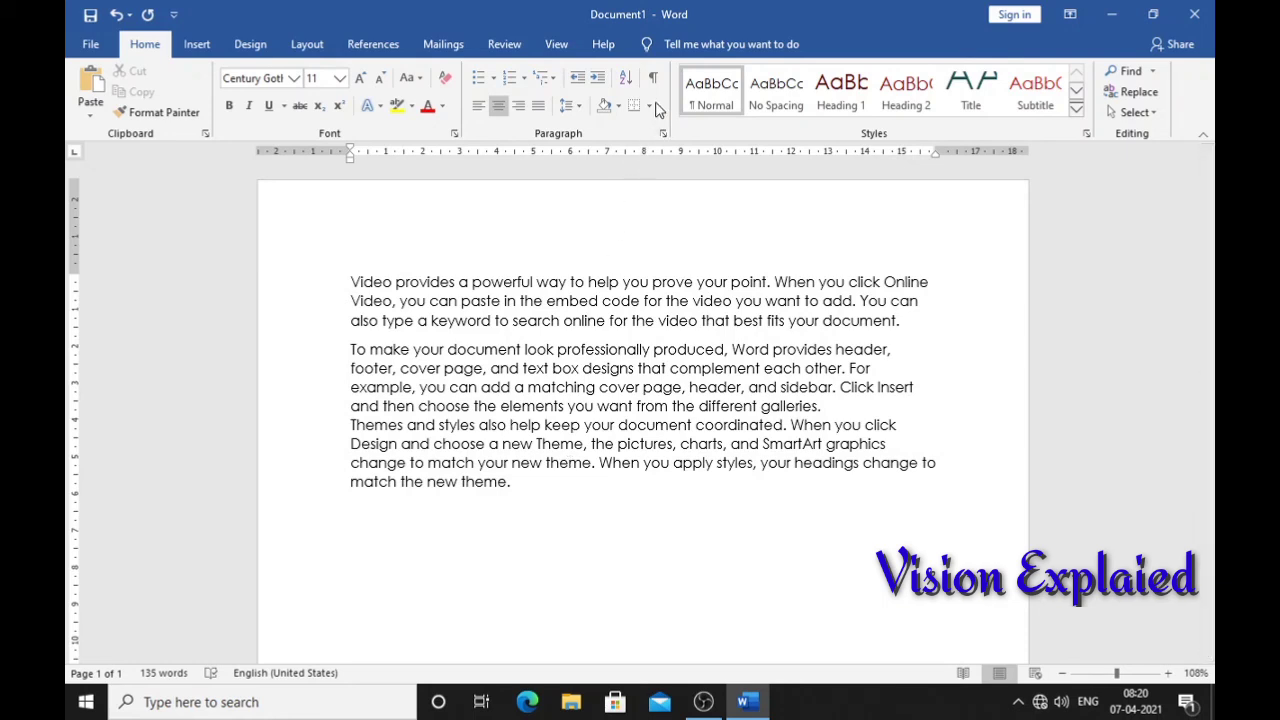
pyautogui.click(573, 352)
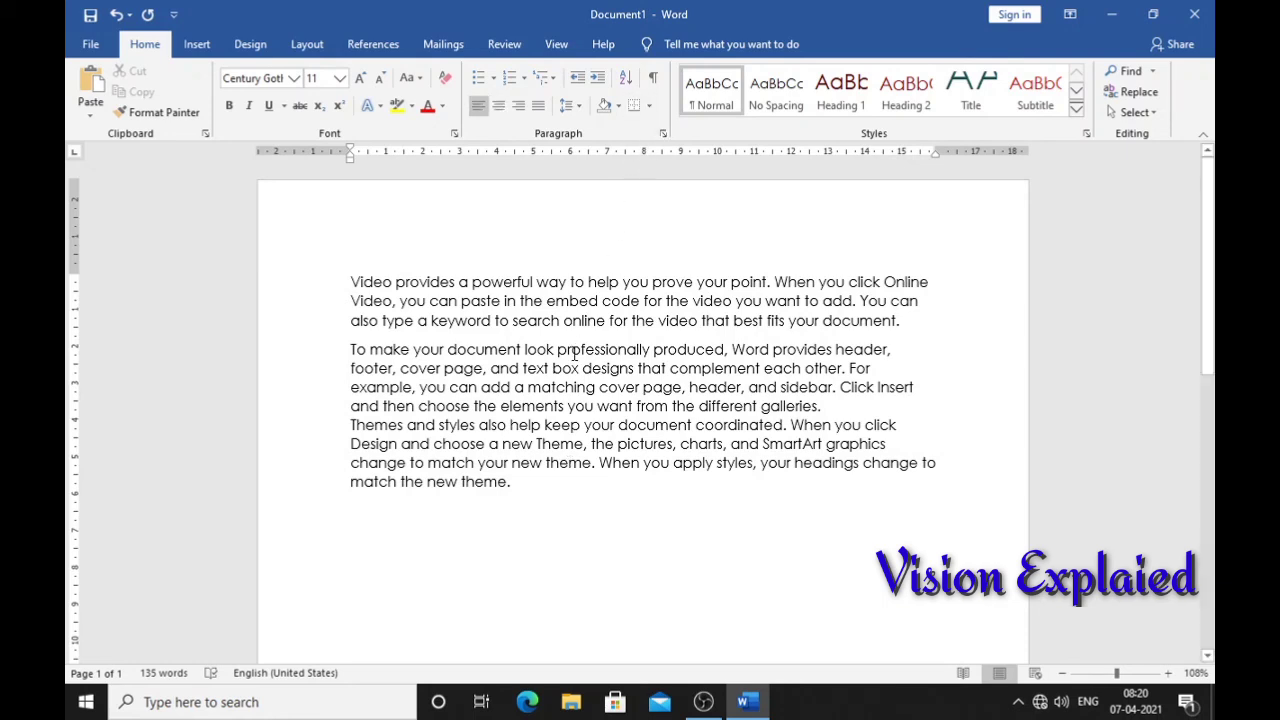
# Put outside borders around all three paragraphs and shade them with Dark Red, Accent 1, Darker 25%.
pyautogui.moveTo(524, 488); pyautogui.dragTo(352, 282)
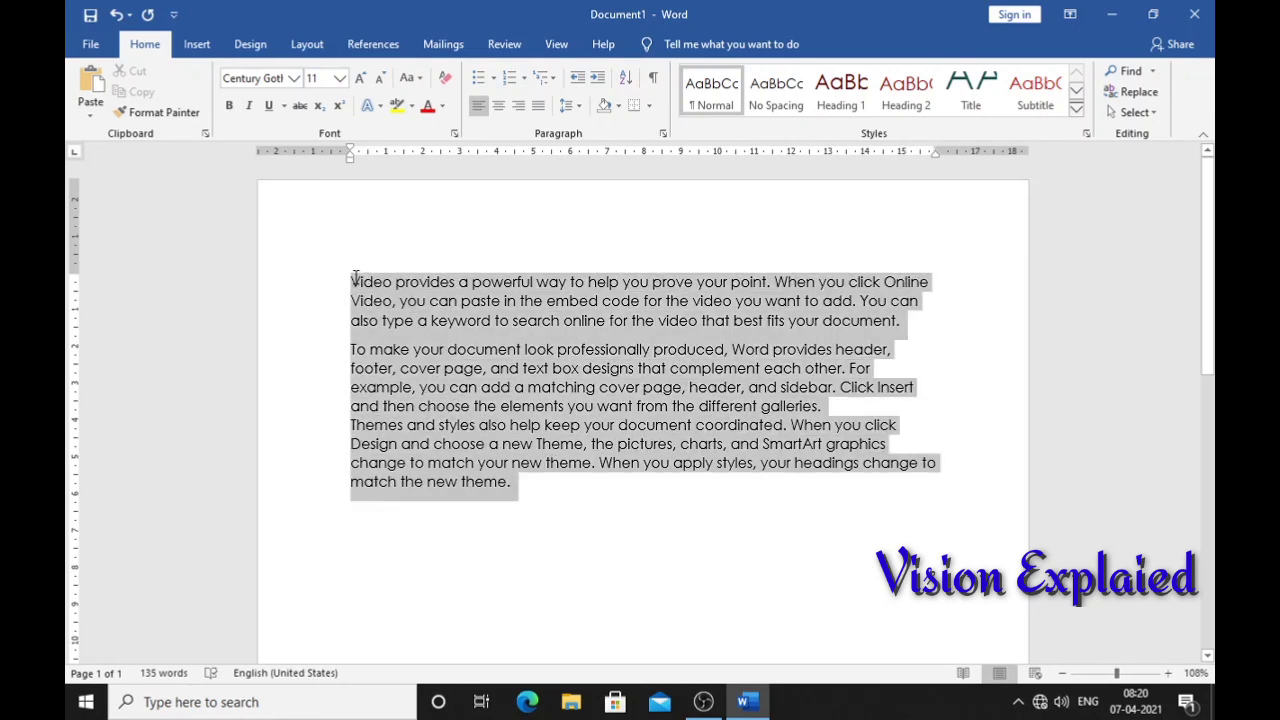
pyautogui.click(649, 107)
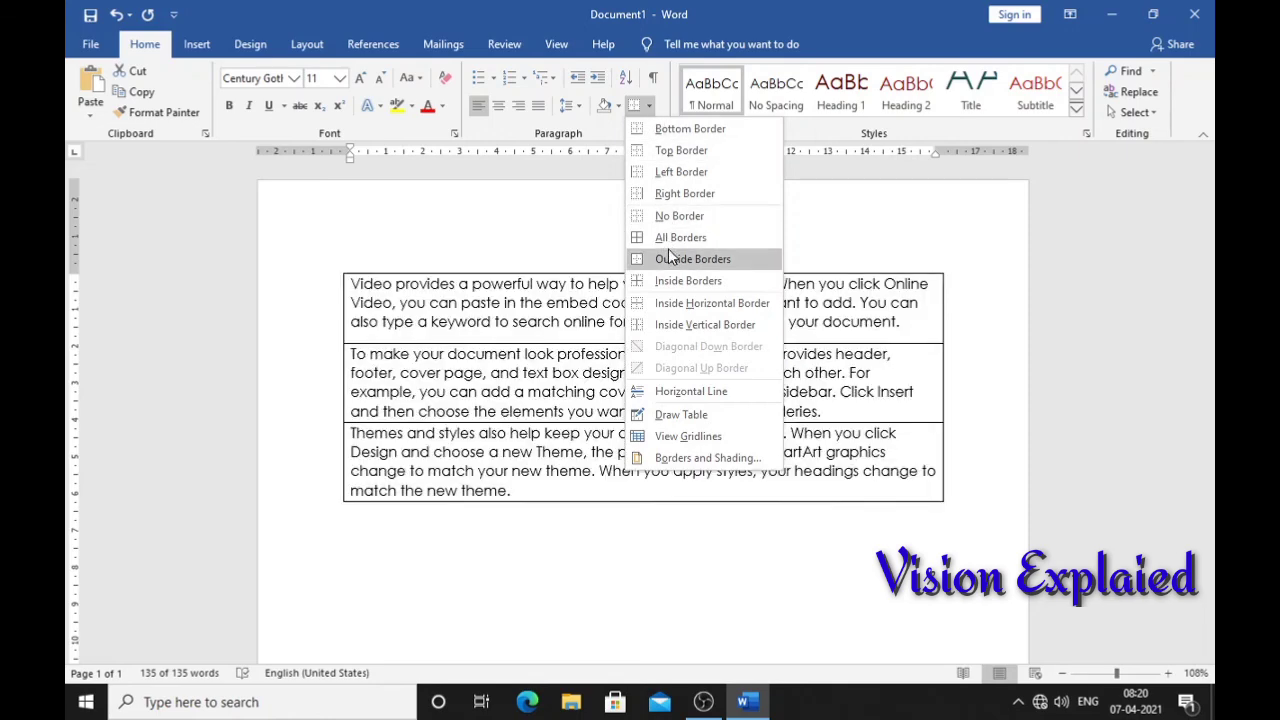
pyautogui.click(670, 260)
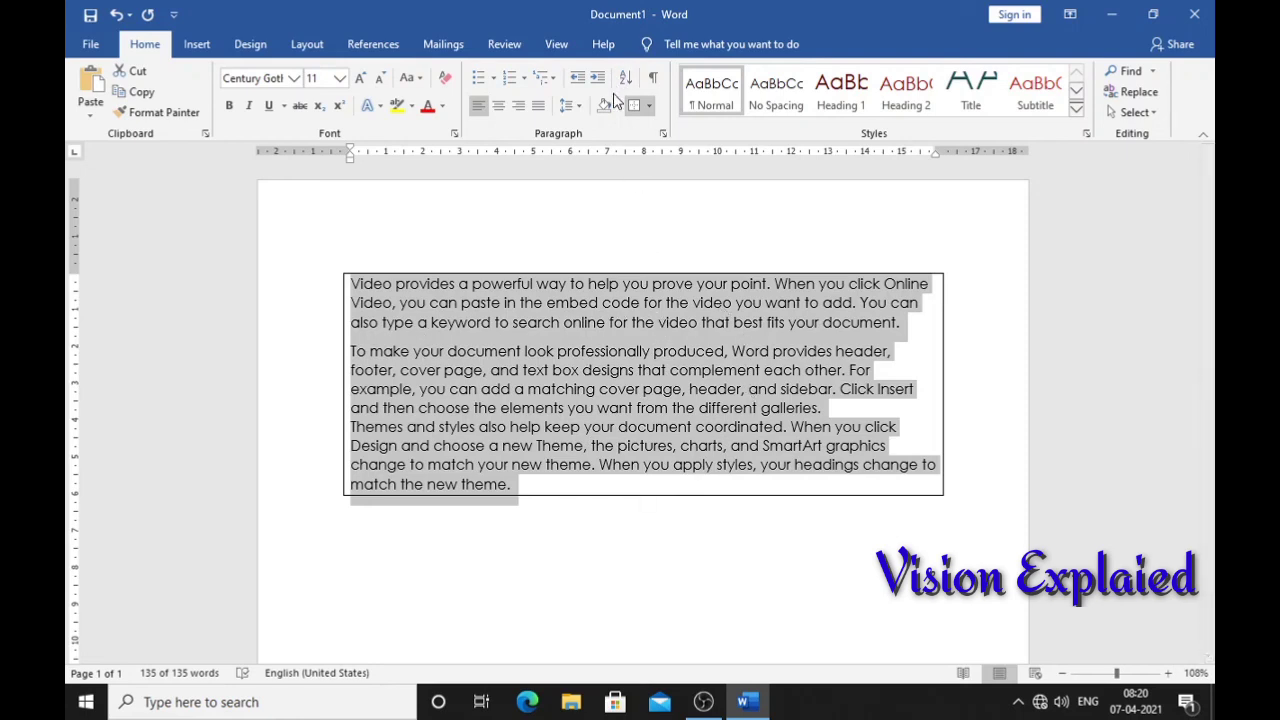
pyautogui.click(618, 105)
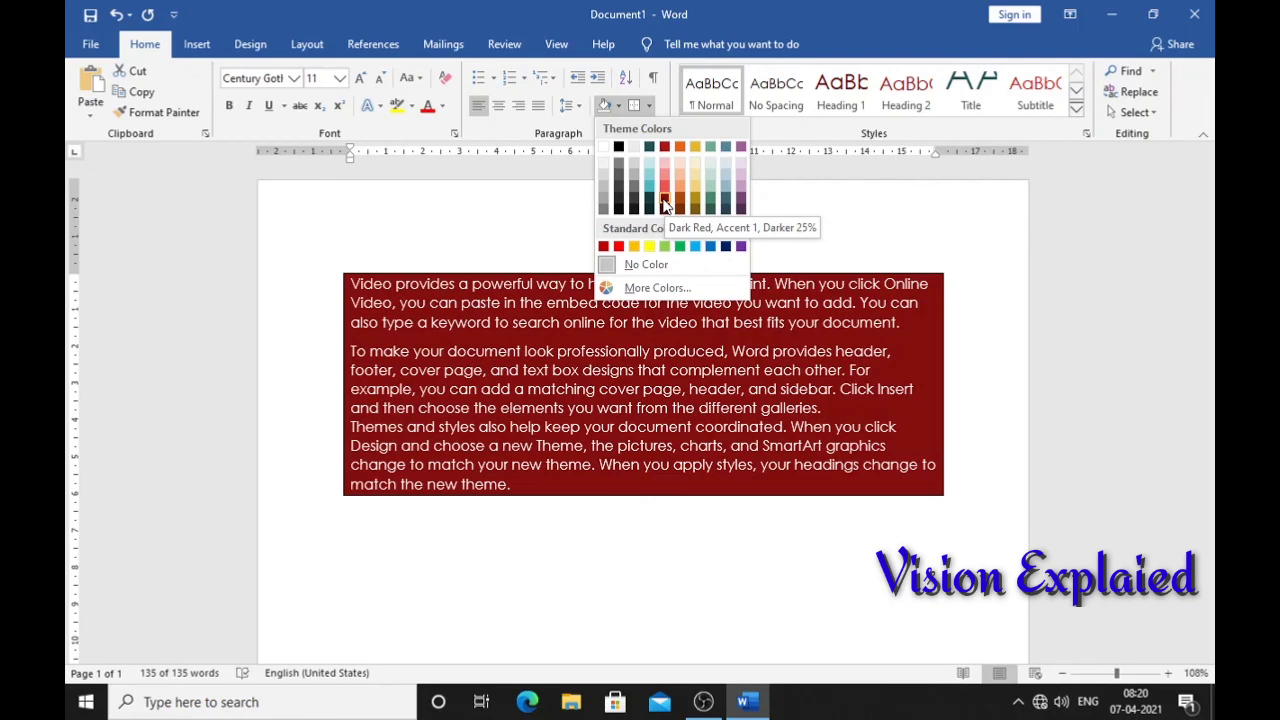
pyautogui.click(665, 203)
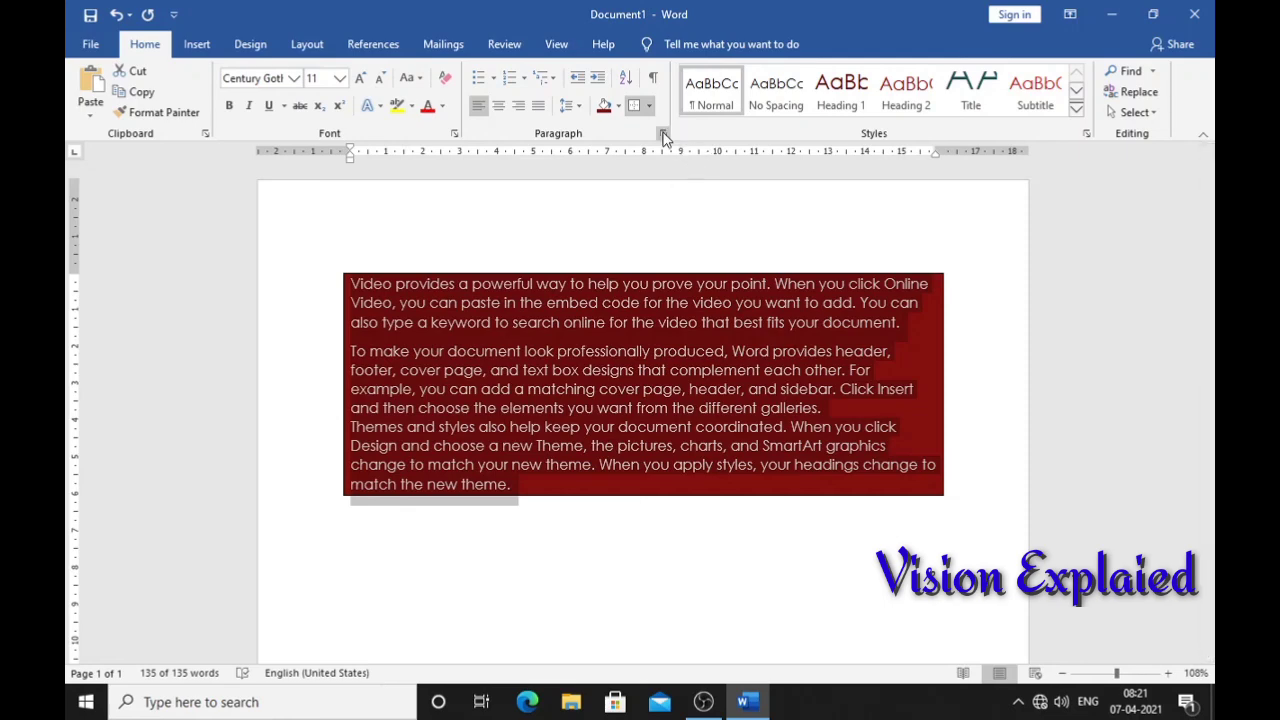
# Open the paragraph settings for the shaded text and look at the line and page break options.
pyautogui.click(662, 136)
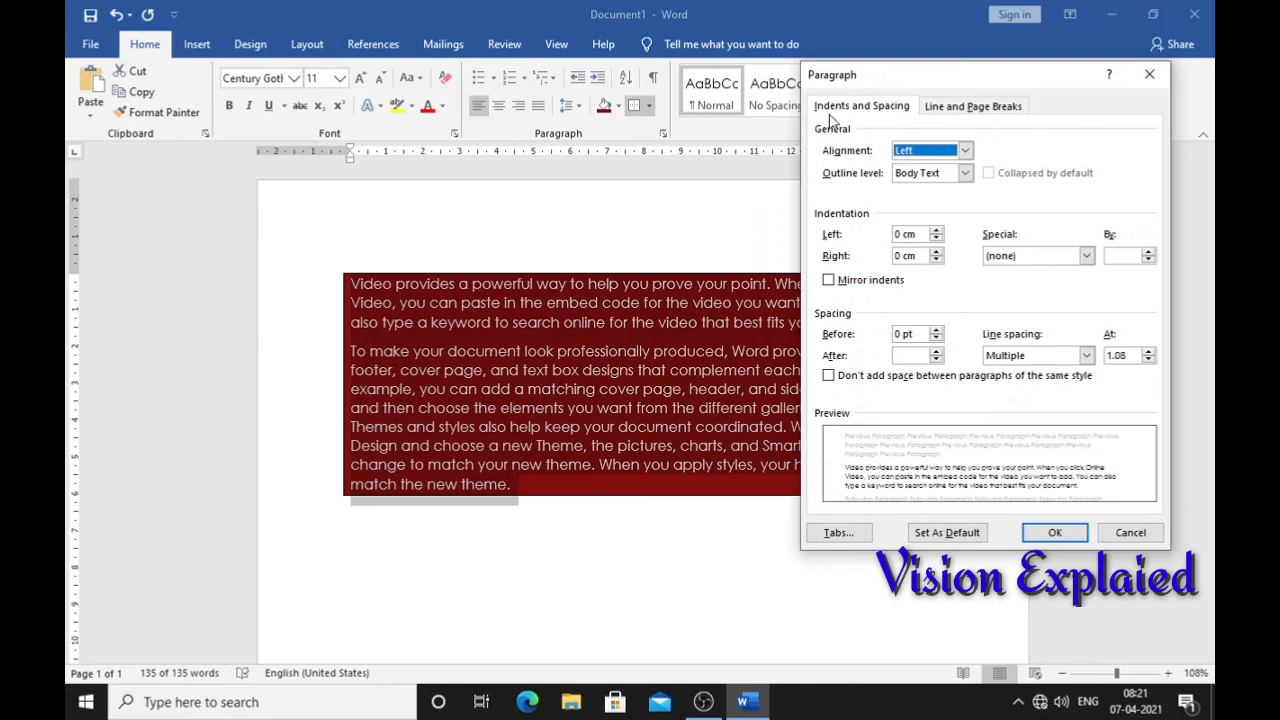
pyautogui.click(967, 108)
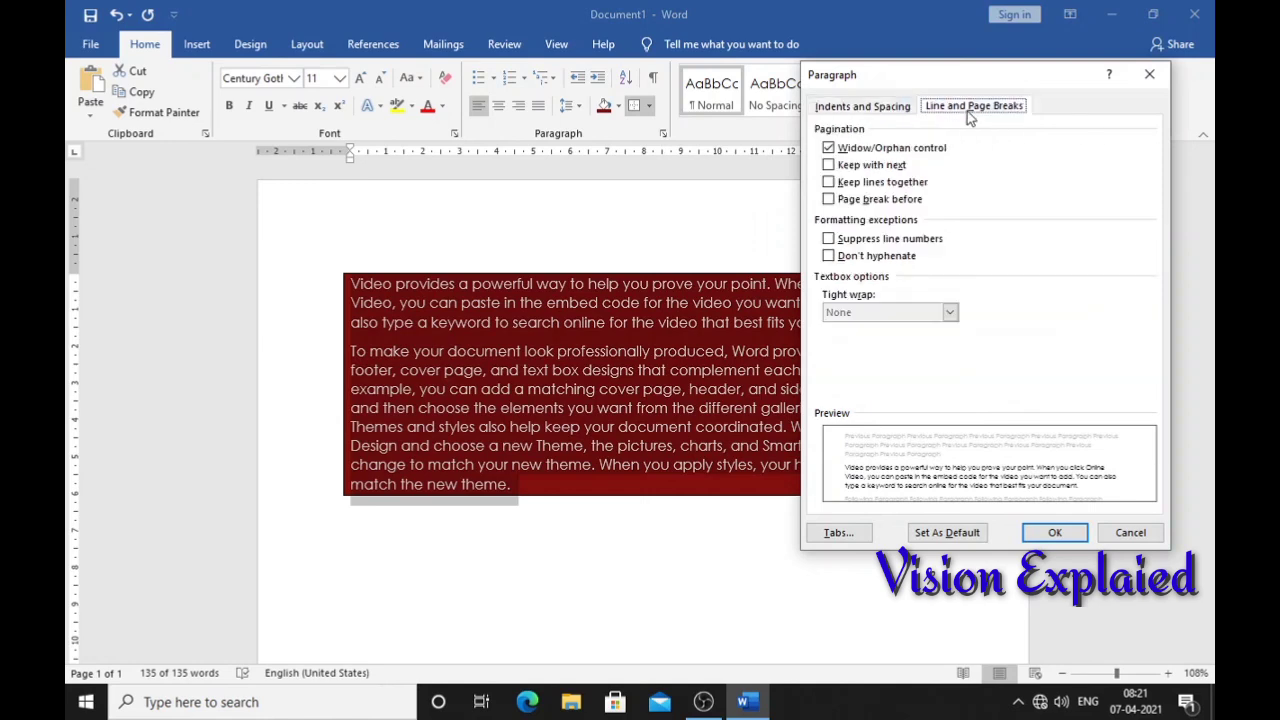